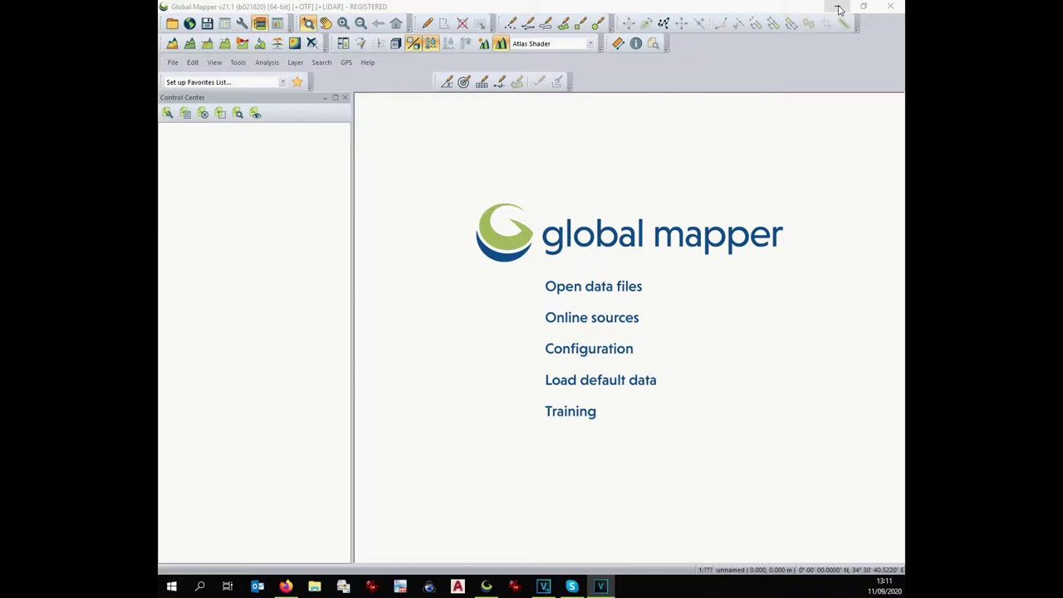
Configure the workspace projection as UTM zone 32 (6°E - 12°E - Northern Hemisphere) with WGS84 datum and metres.
click(237, 63)
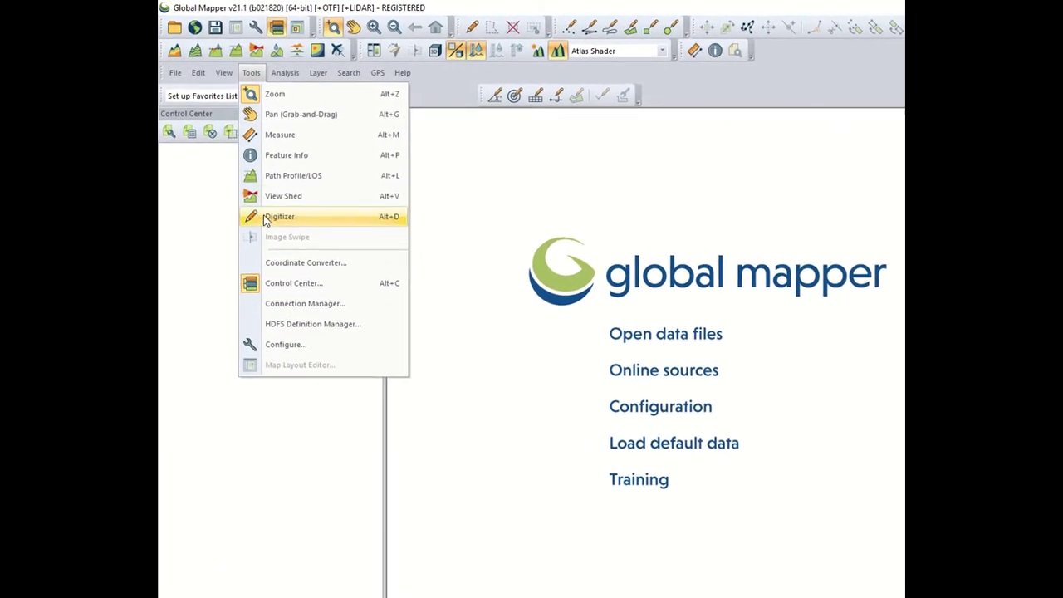
click(316, 348)
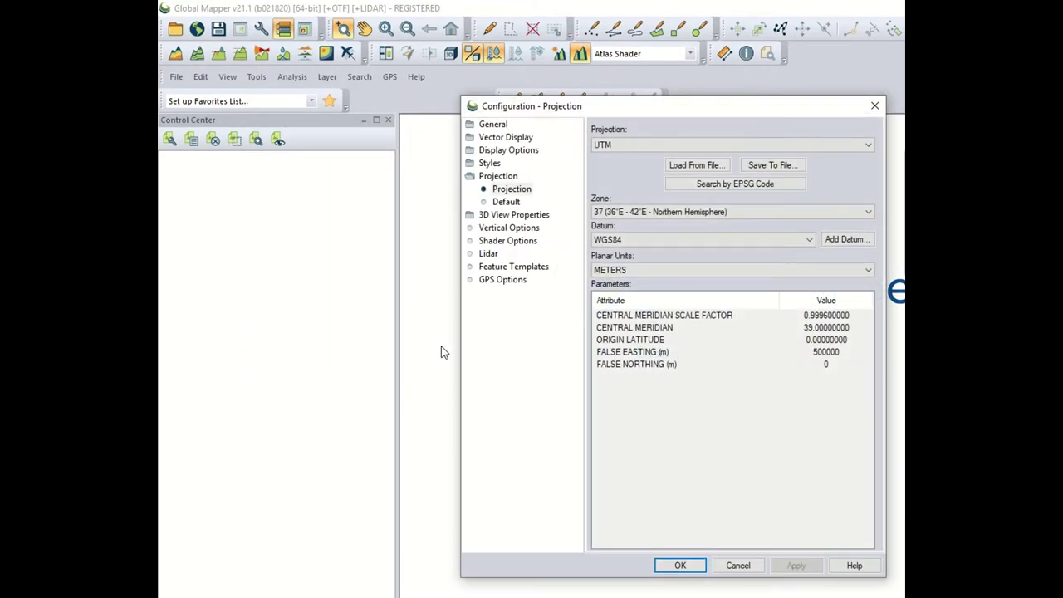
click(499, 177)
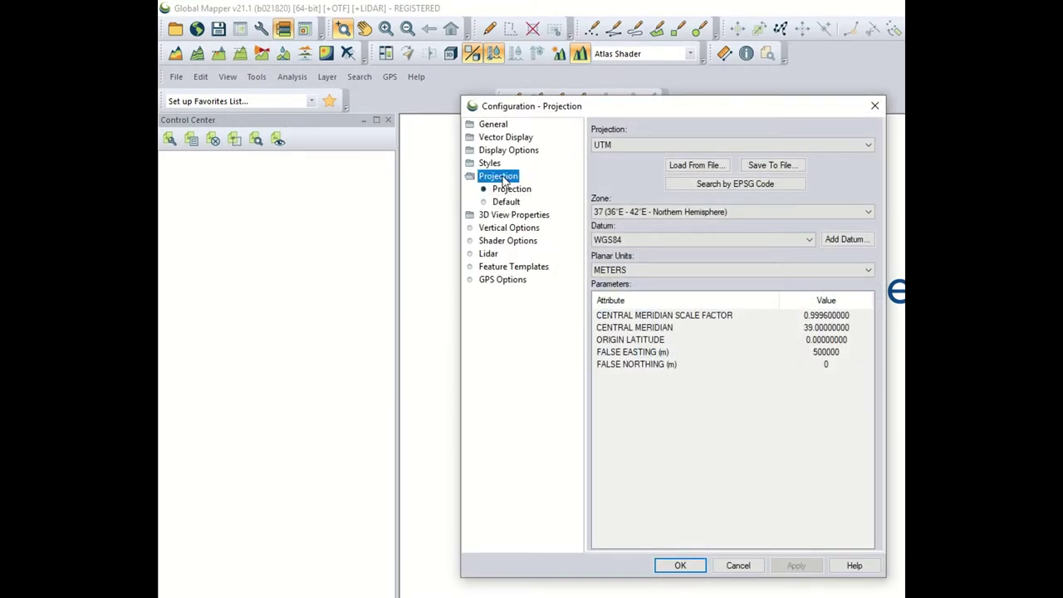
click(508, 189)
click(606, 215)
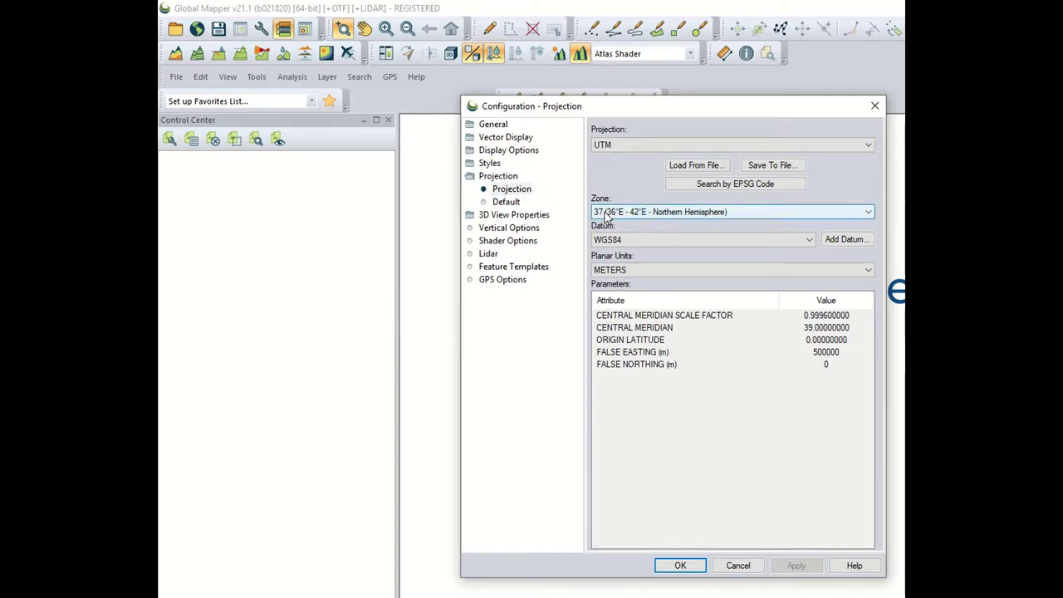
click(605, 214)
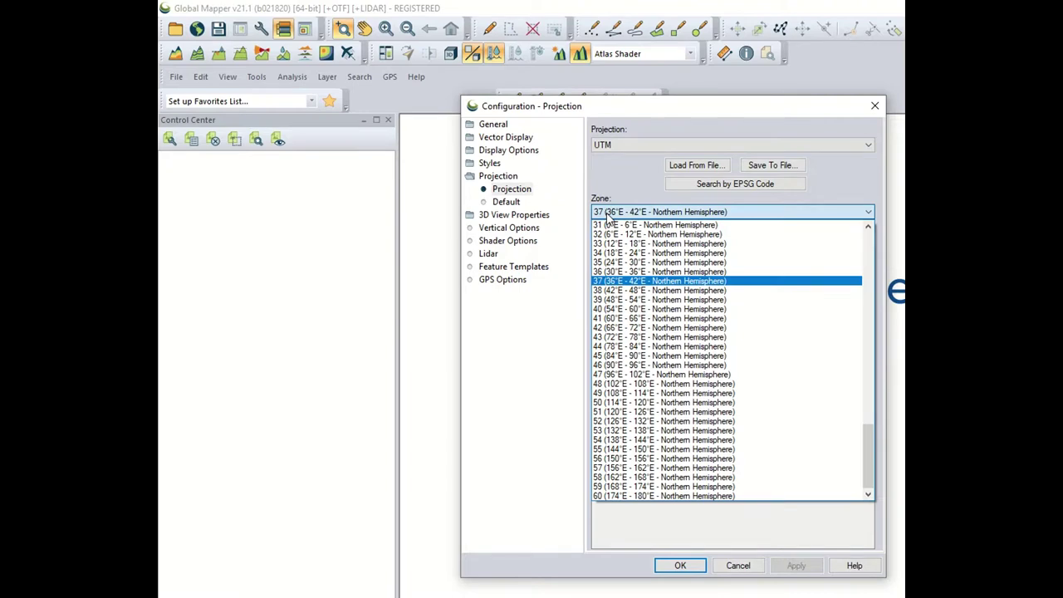
key(Escape)
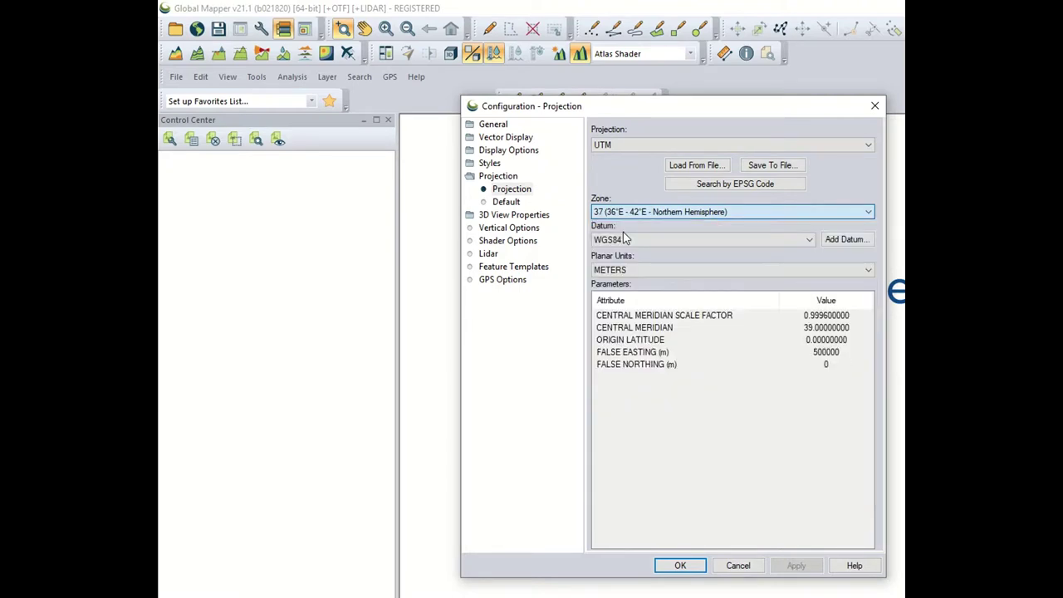
text(32)
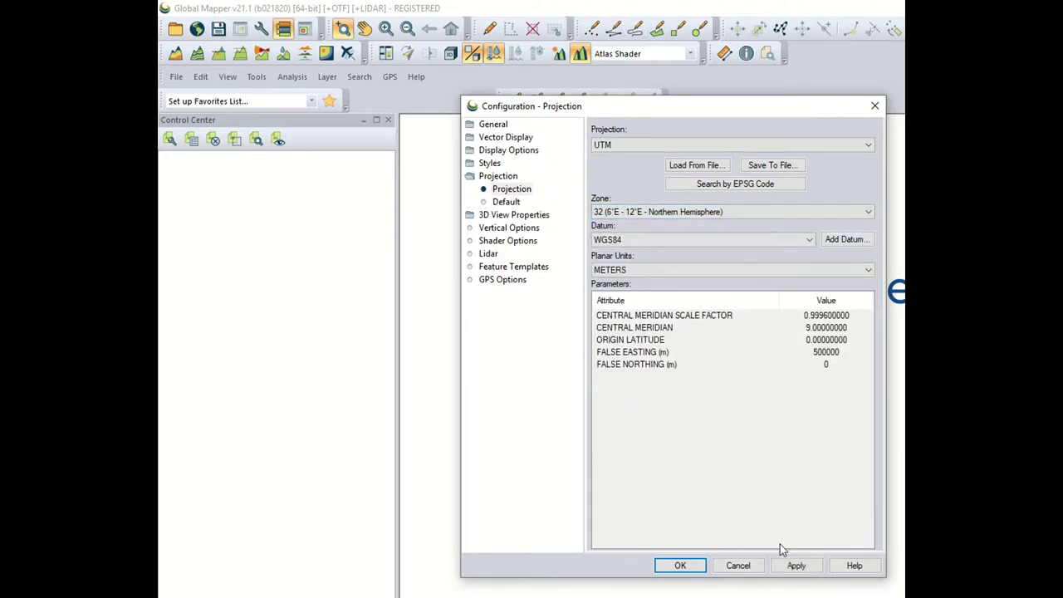
click(797, 566)
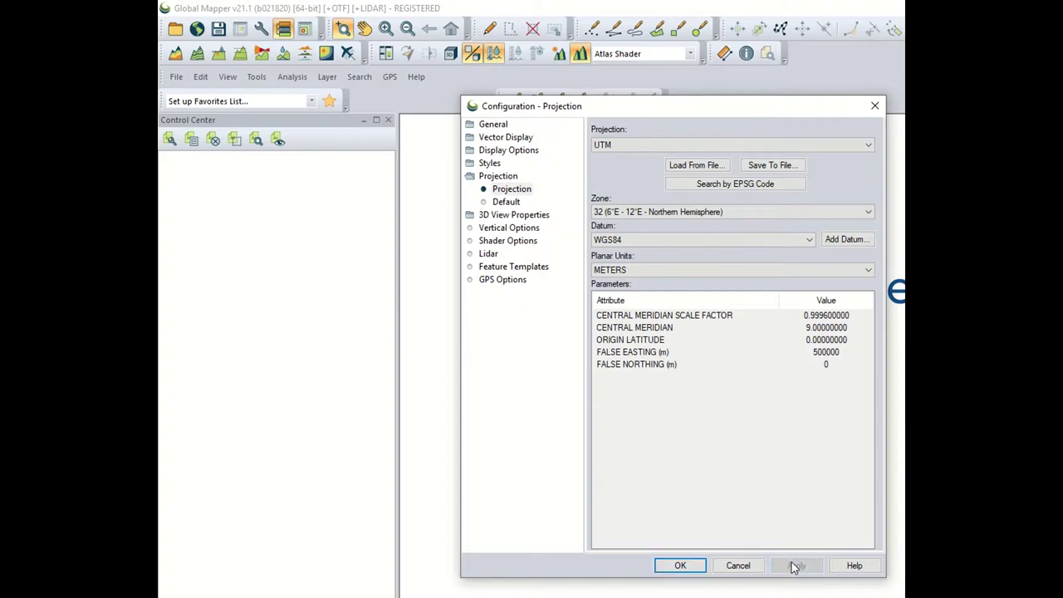
click(681, 566)
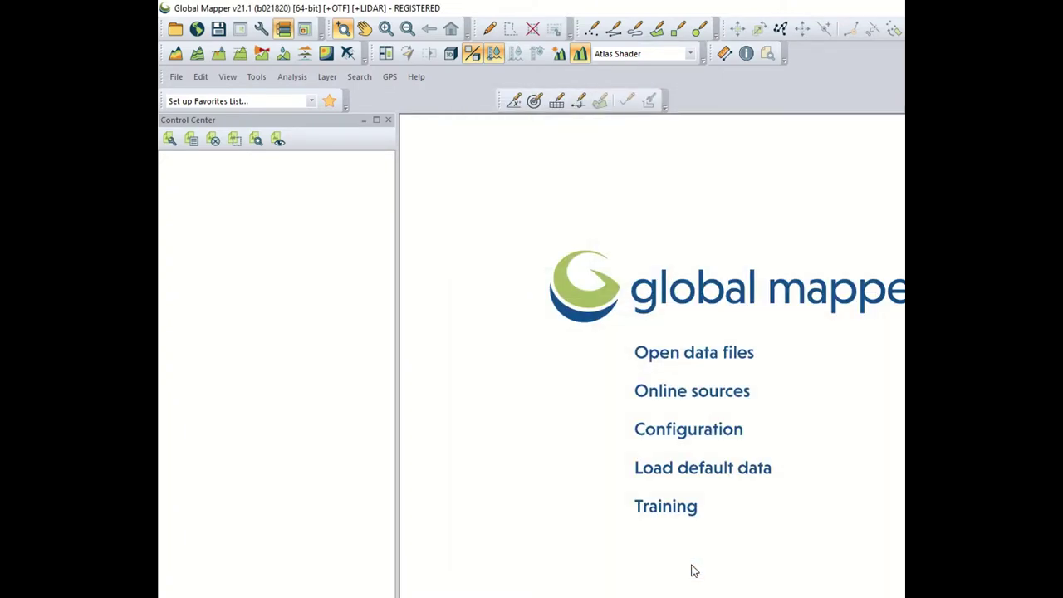
Load DEM.tif and OrthoPhoto.tif together from the Agisoft Metashape folder.
click(175, 30)
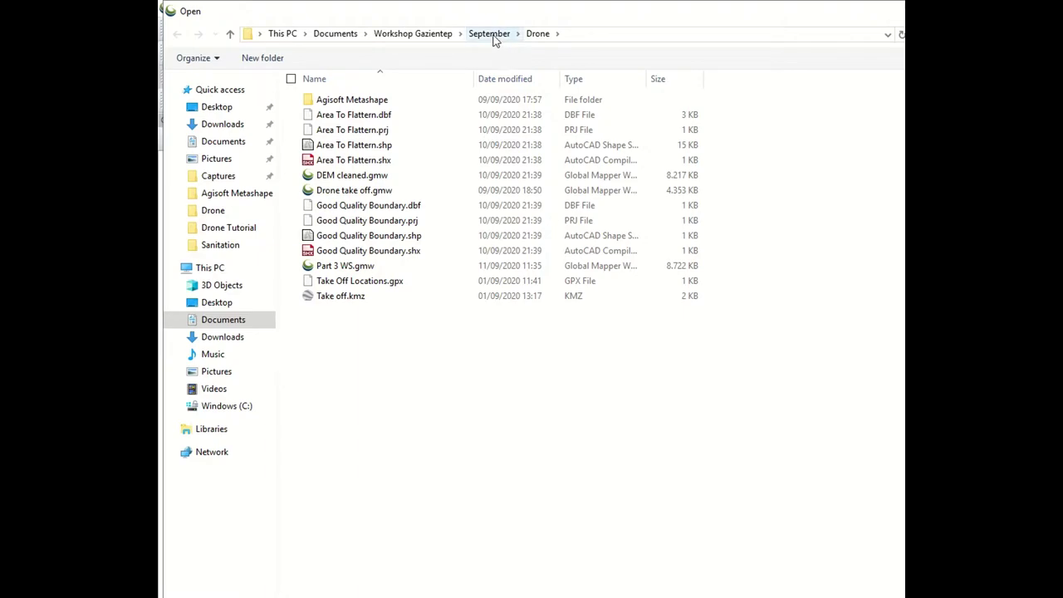
click(372, 103)
double_click(372, 103)
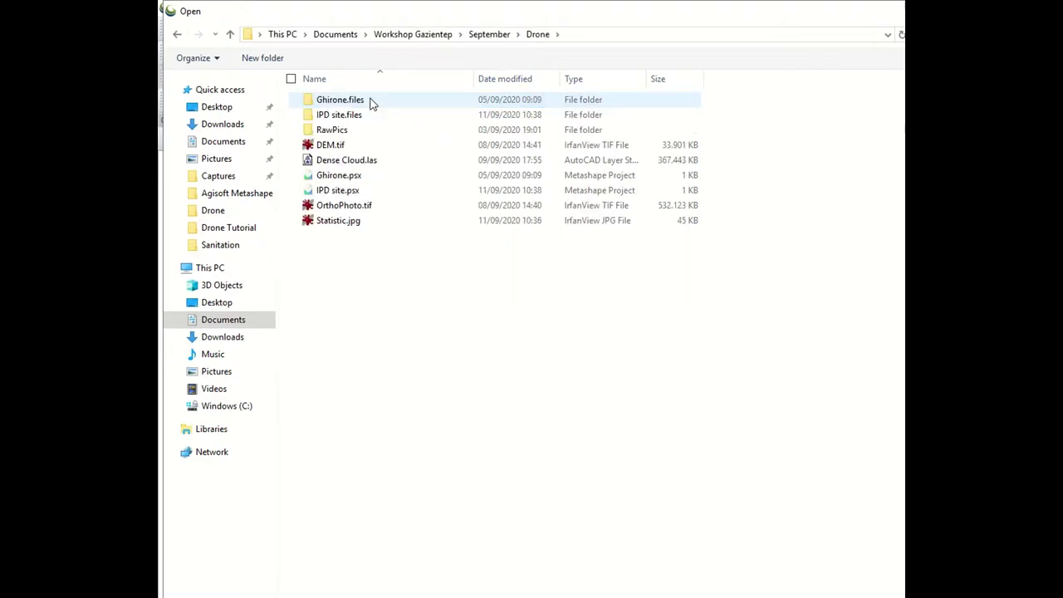
click(344, 213)
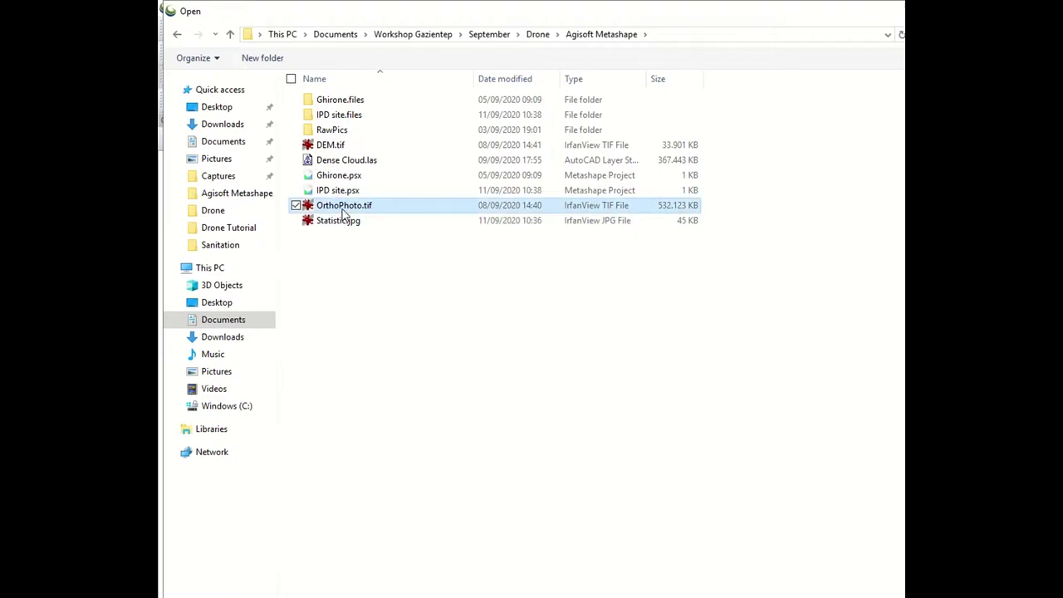
click(333, 147)
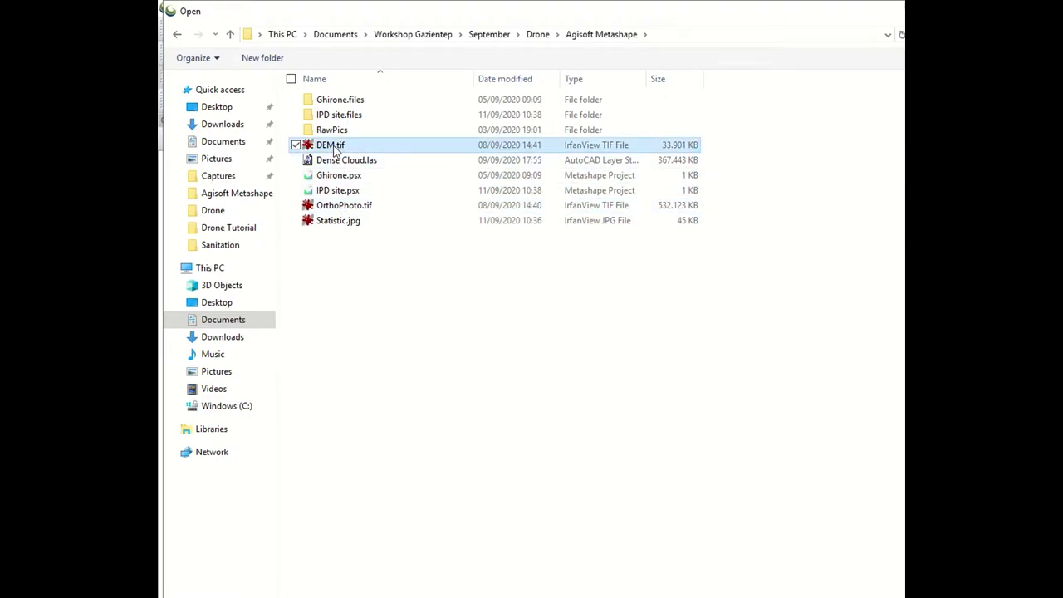
ctrl+click(349, 208)
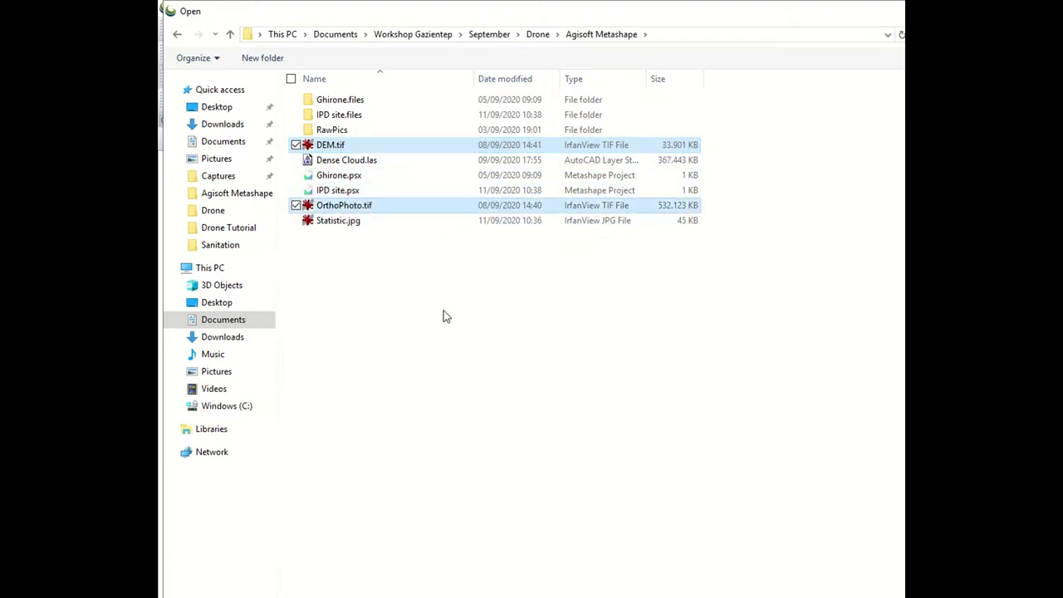
key(Return)
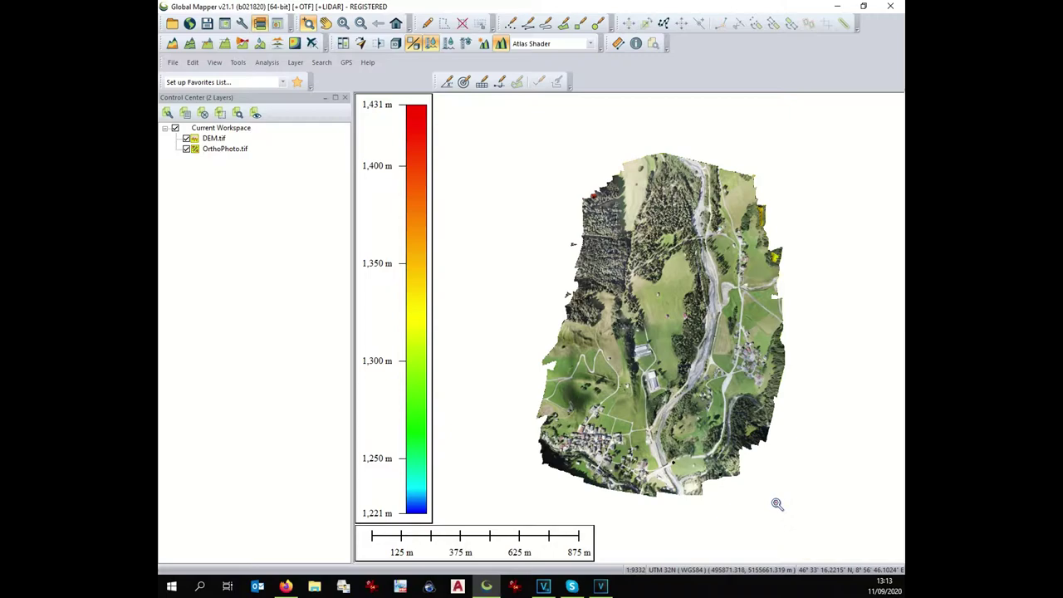
Examine the farm buildings and compare the orthophoto with the DEM beneath it by switching OrthoPhoto.tif off and on.
drag(609, 324, 660, 381)
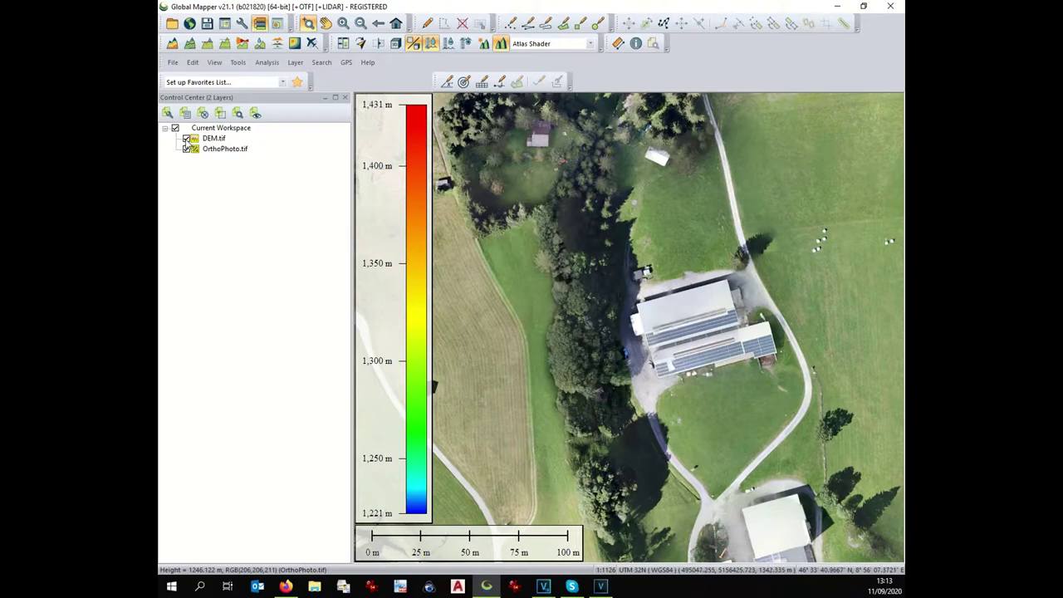
click(186, 150)
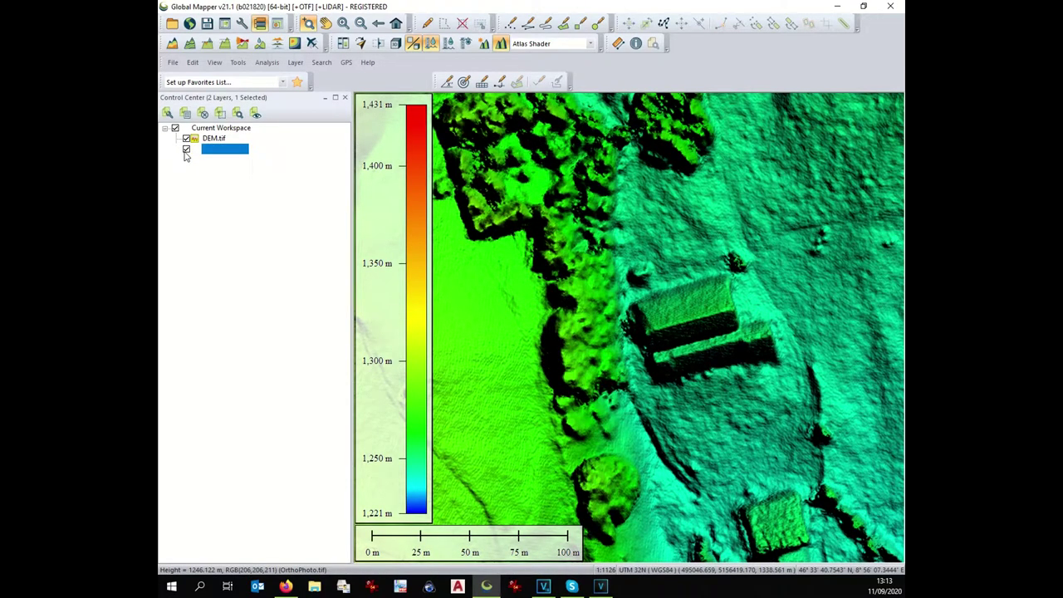
click(186, 151)
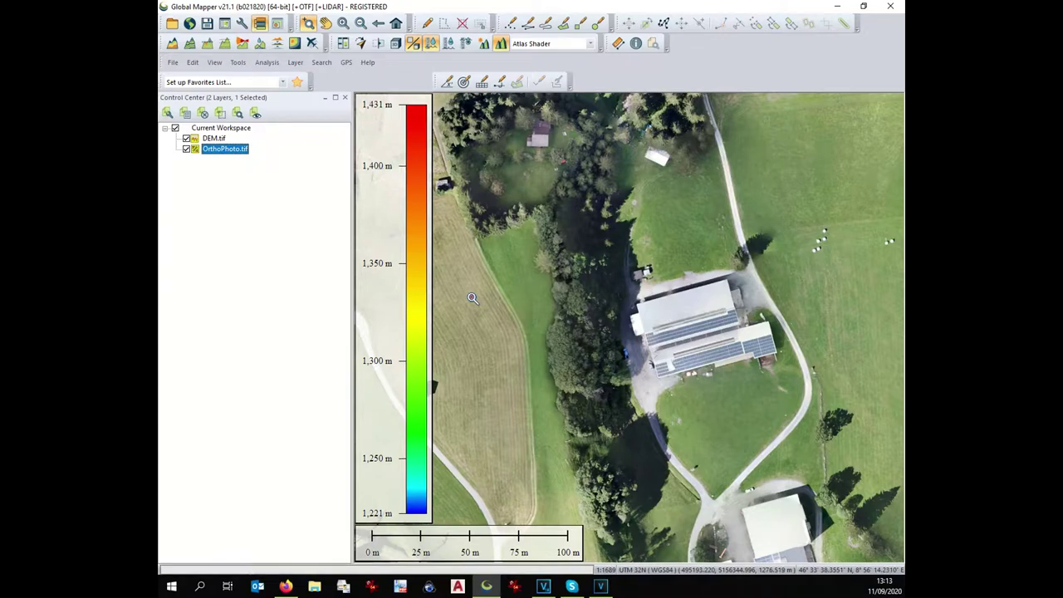
scroll(472, 299, down, 1)
scroll(473, 299, down, 1)
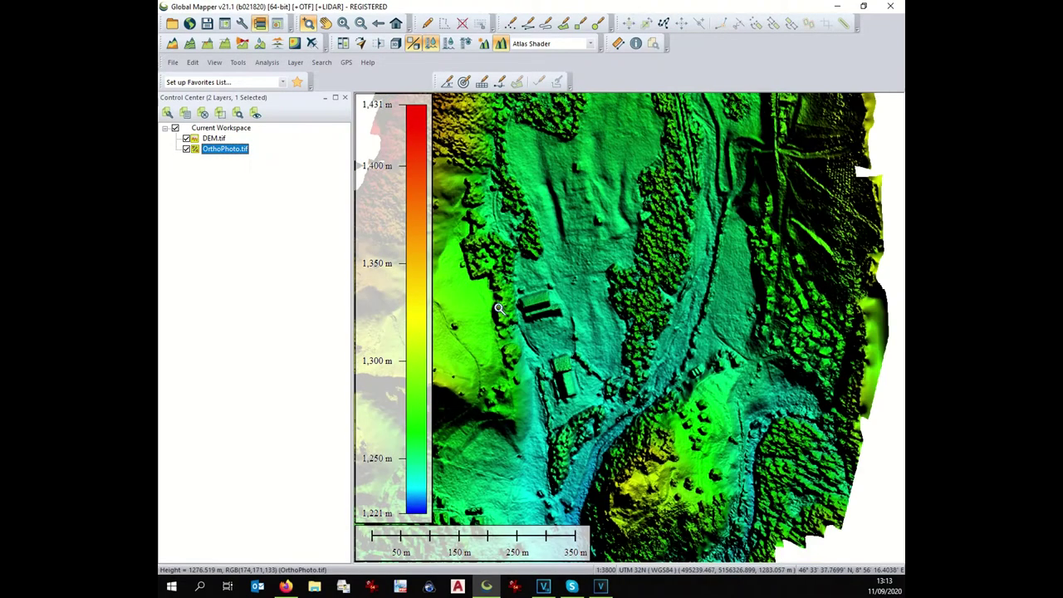
scroll(499, 309, down, 1)
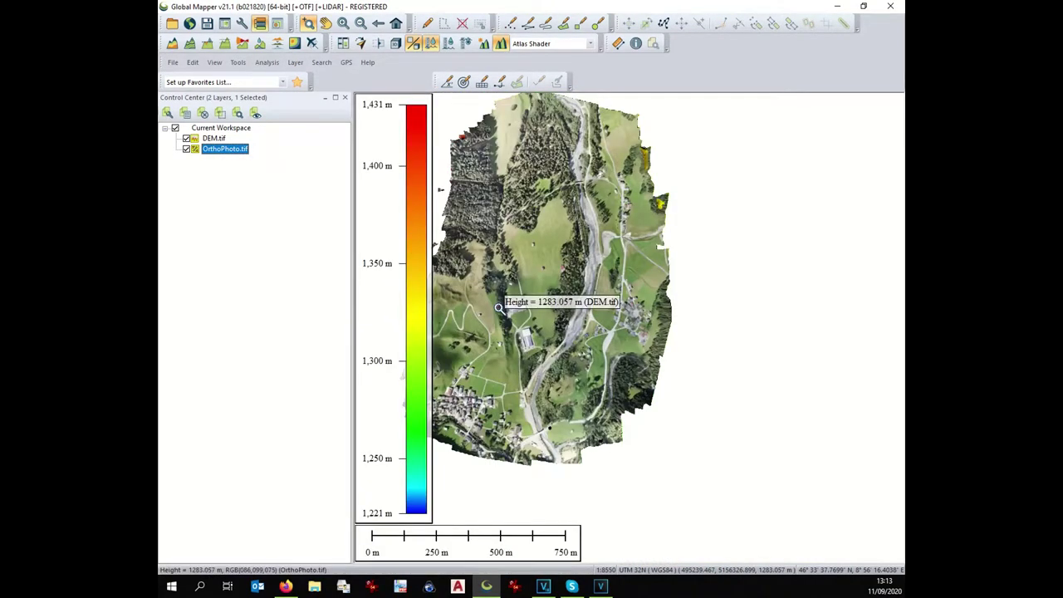
click(325, 23)
drag(482, 197, 549, 218)
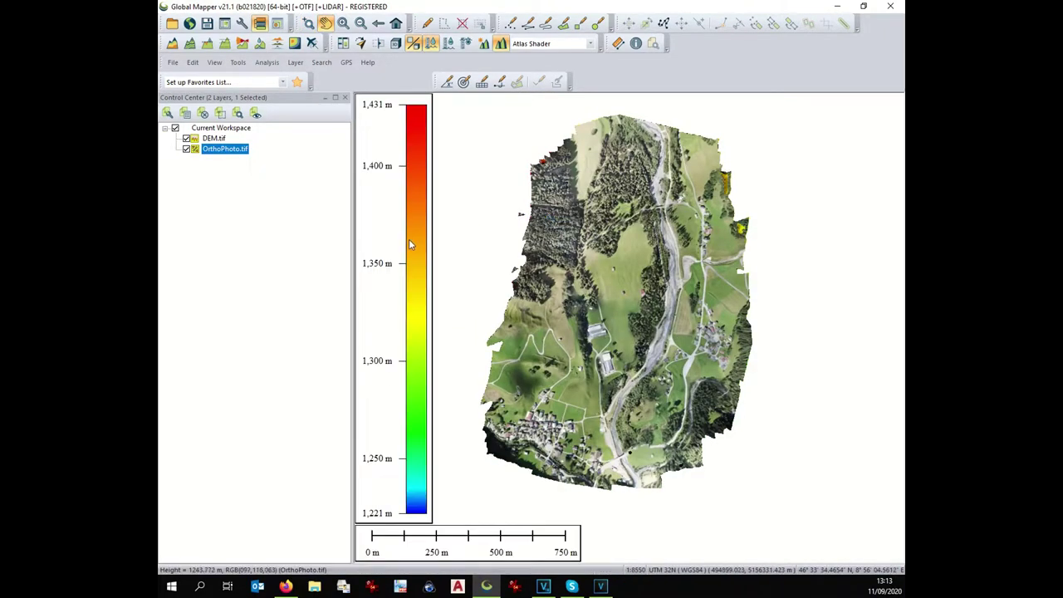
Load Statistic.jpg from the Agisoft Metashape folder and choose to rectify the image manually.
click(171, 23)
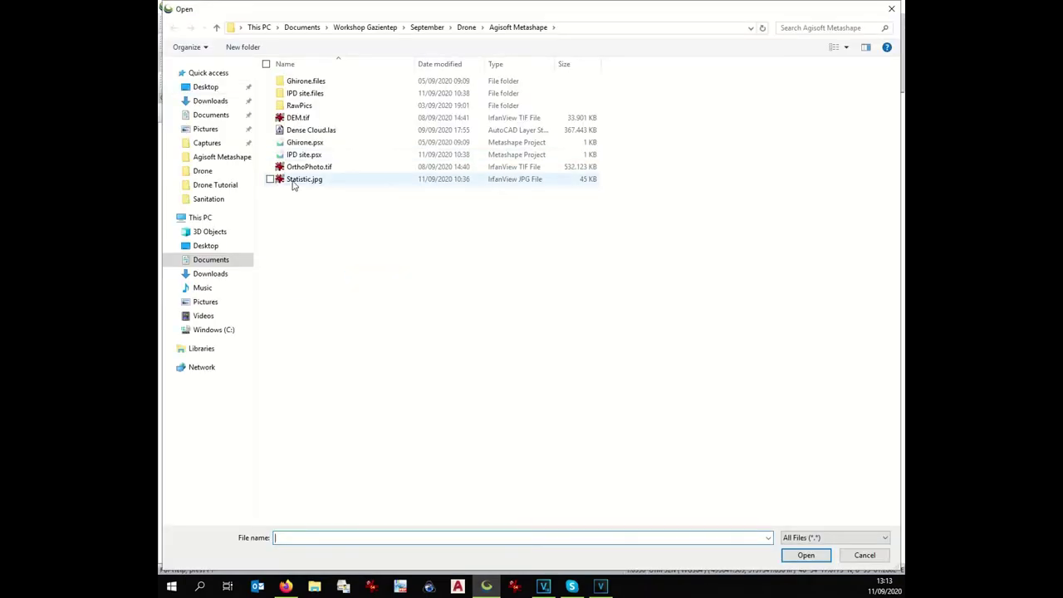
click(292, 184)
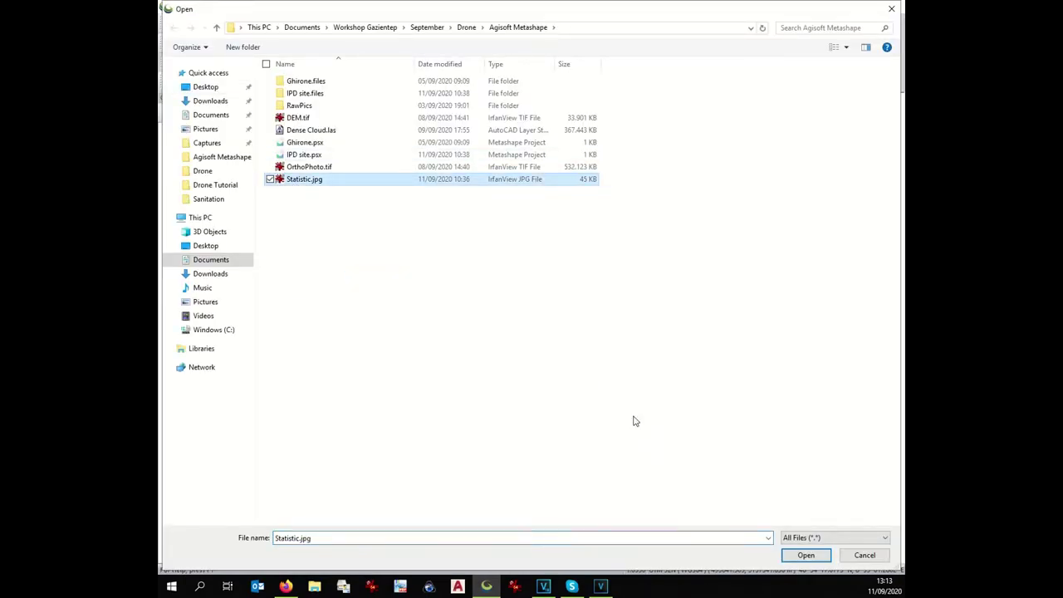
click(791, 557)
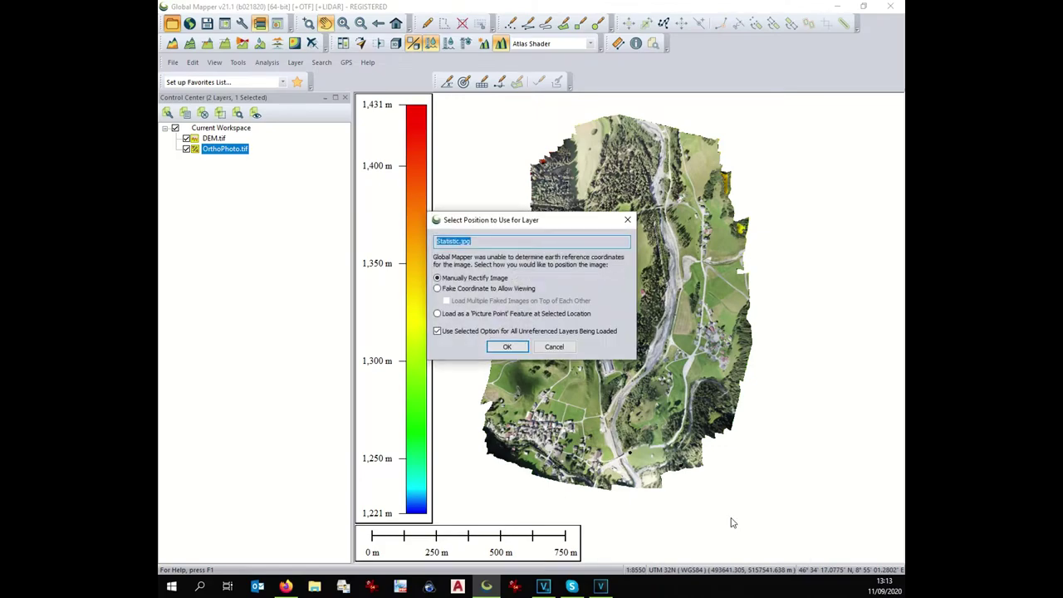
click(512, 348)
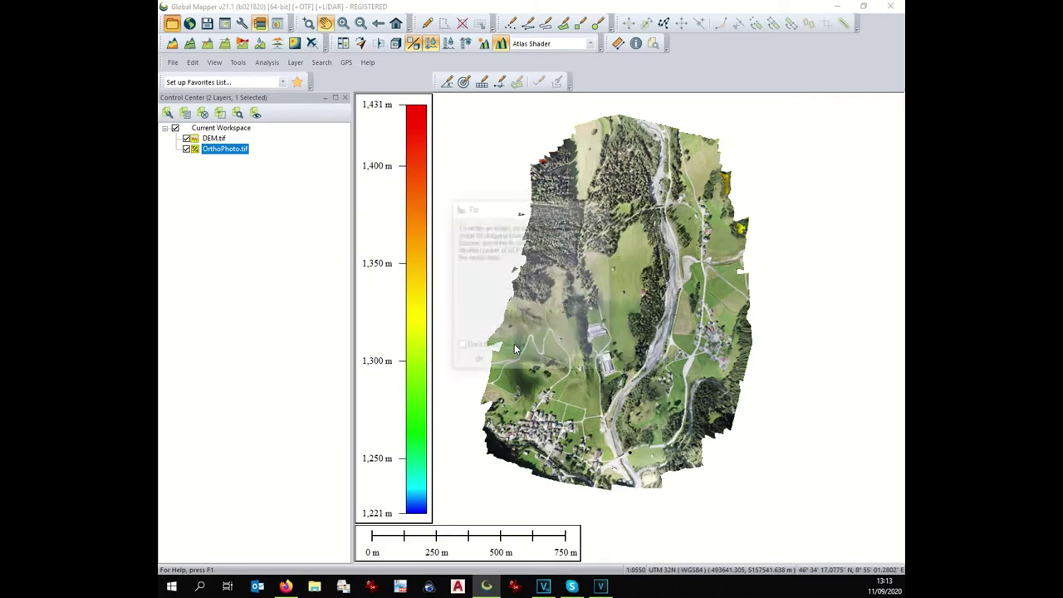
click(479, 363)
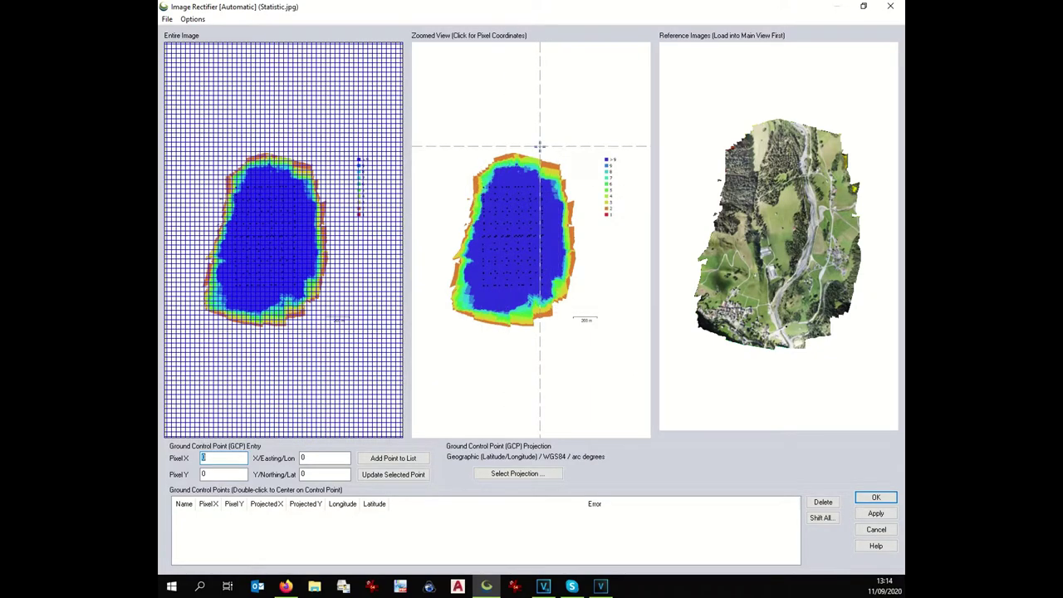
Add a first ground control point matching the northeast corner of the coverage image to the same corner on the orthophoto.
drag(540, 146, 579, 188)
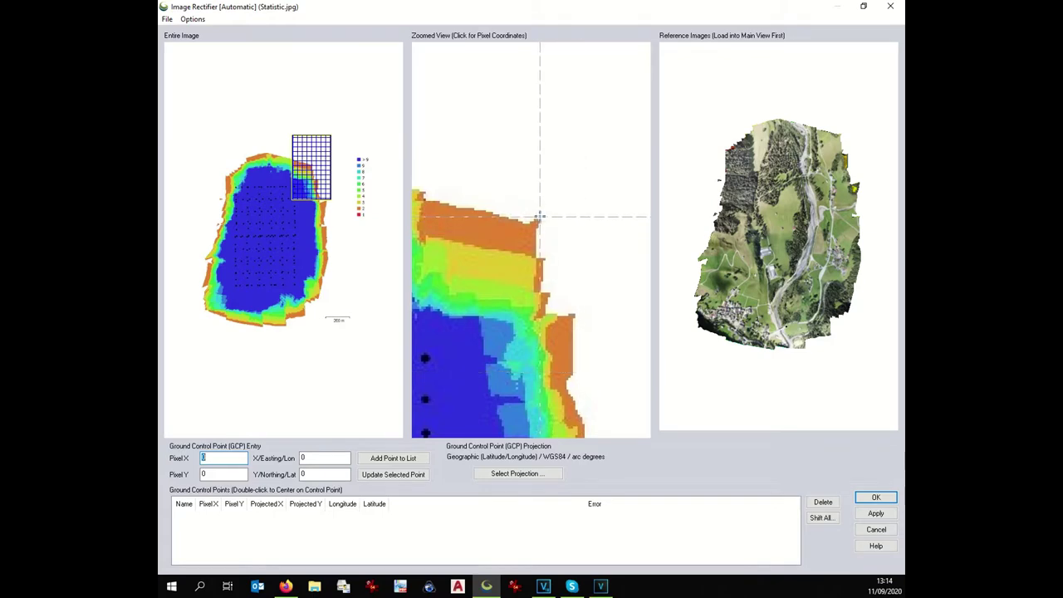
click(538, 220)
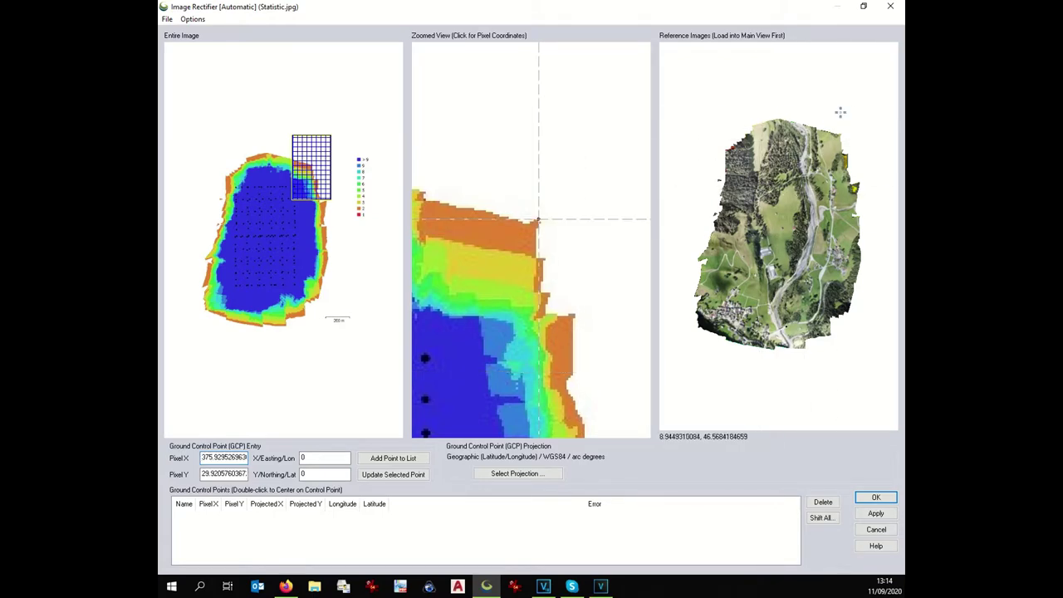
drag(828, 119, 850, 161)
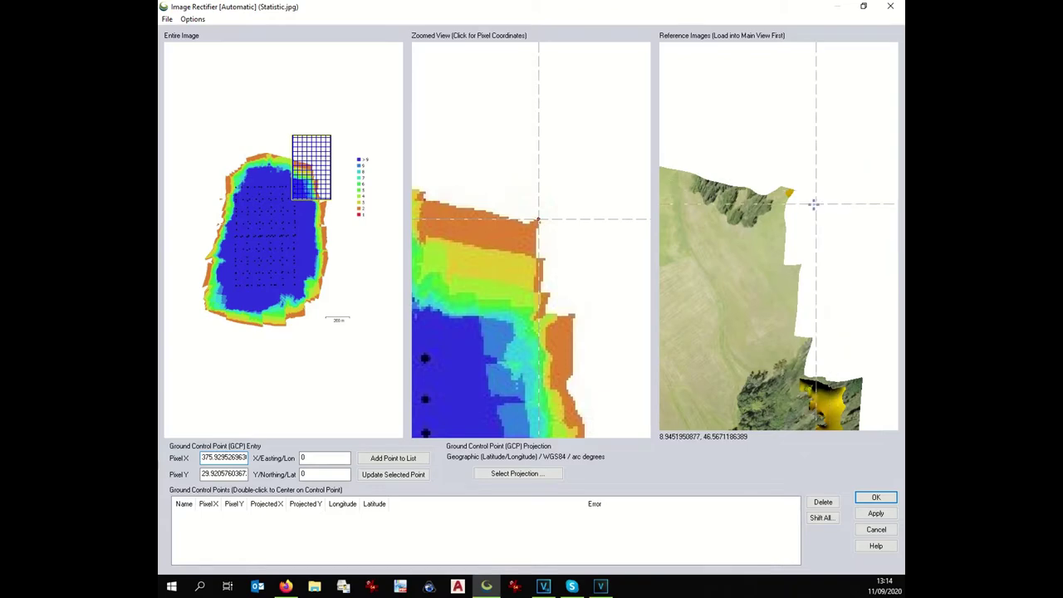
click(792, 192)
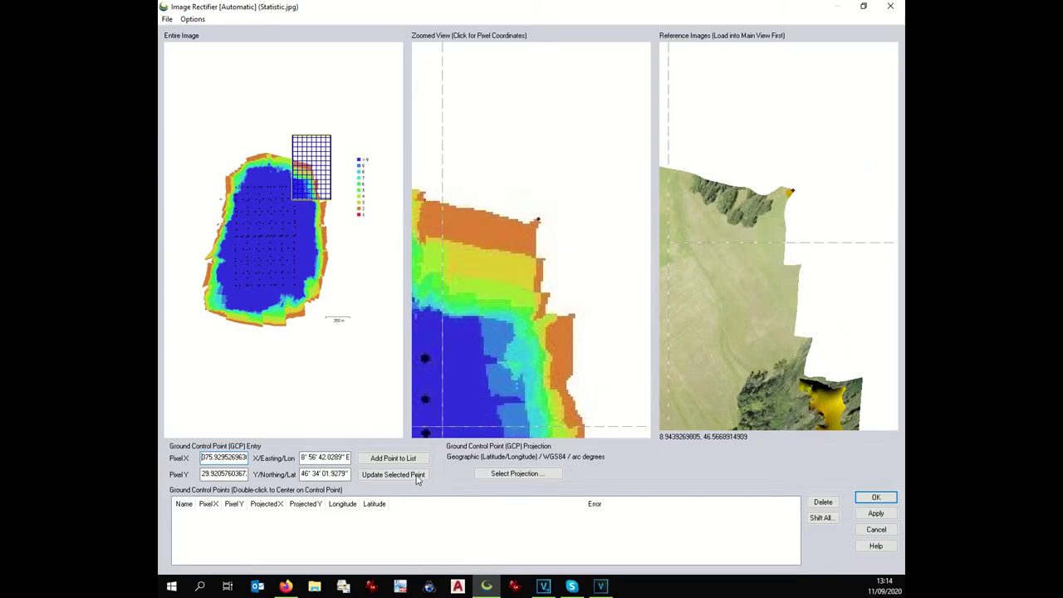
click(394, 462)
click(504, 324)
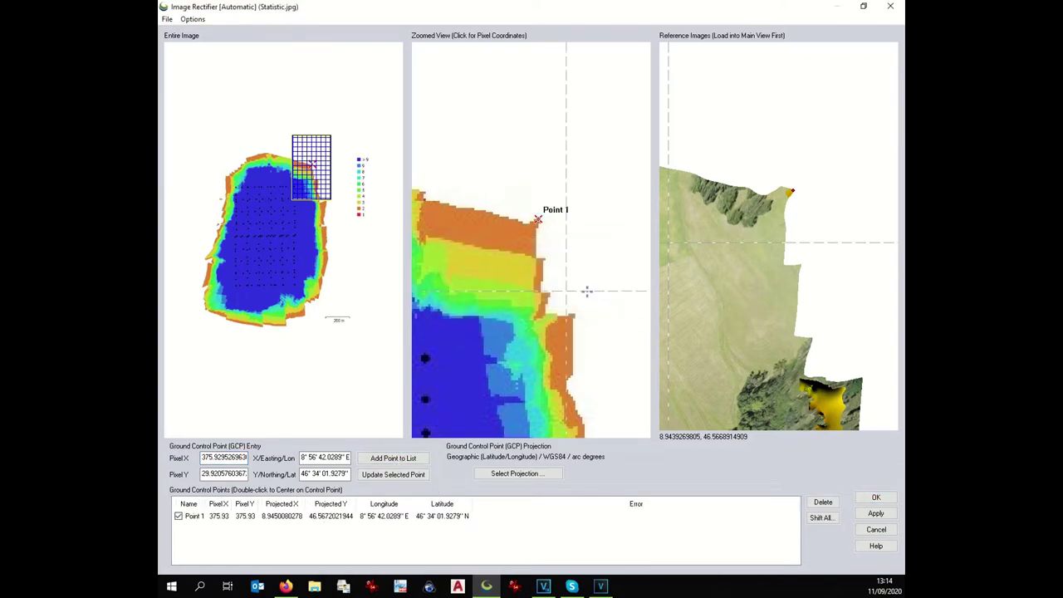
Add a second ground control point matching the northwest corner of the coverage image to the same corner on the orthophoto.
scroll(596, 303, down, 1)
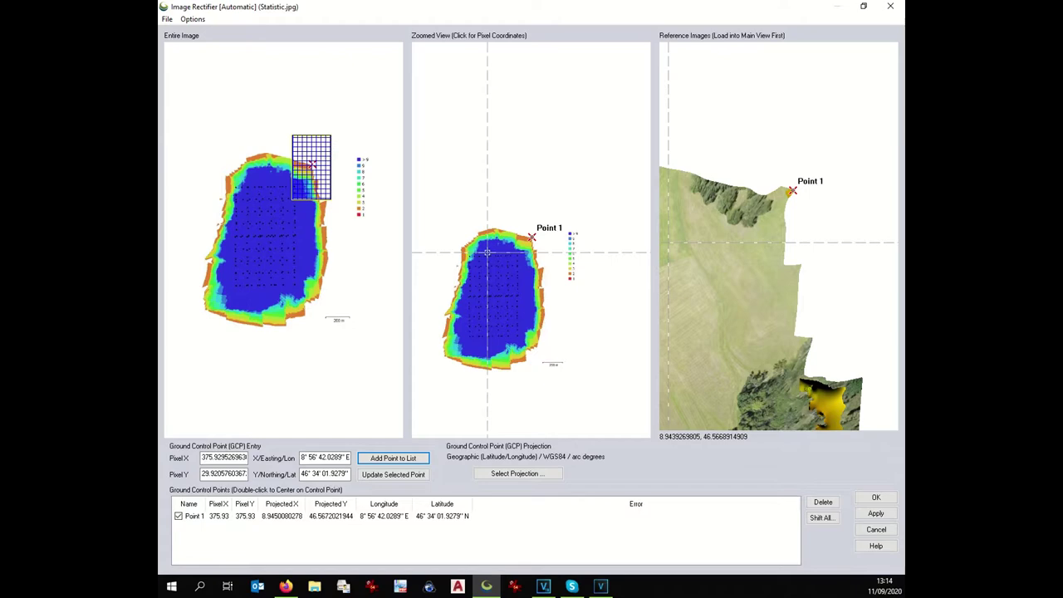
scroll(455, 245, up, 3)
scroll(454, 245, down, 3)
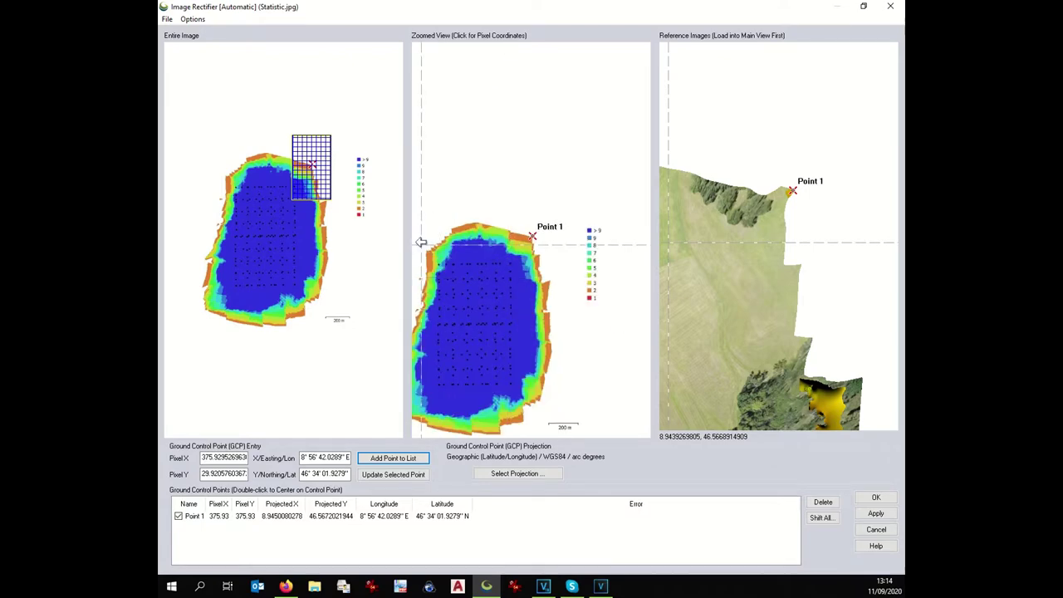
scroll(462, 262, up, 3)
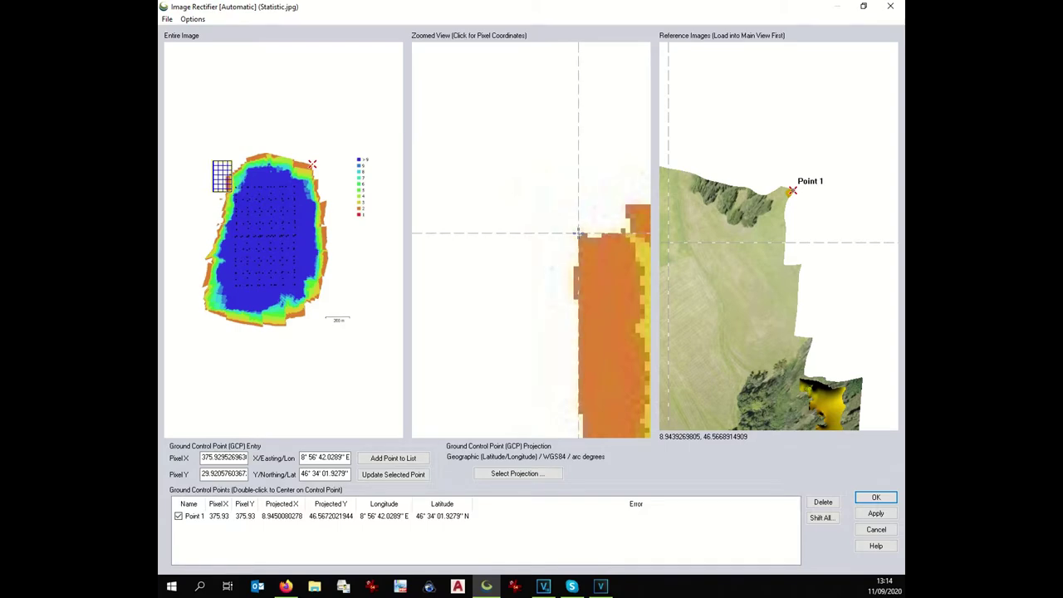
scroll(861, 278, down, 2)
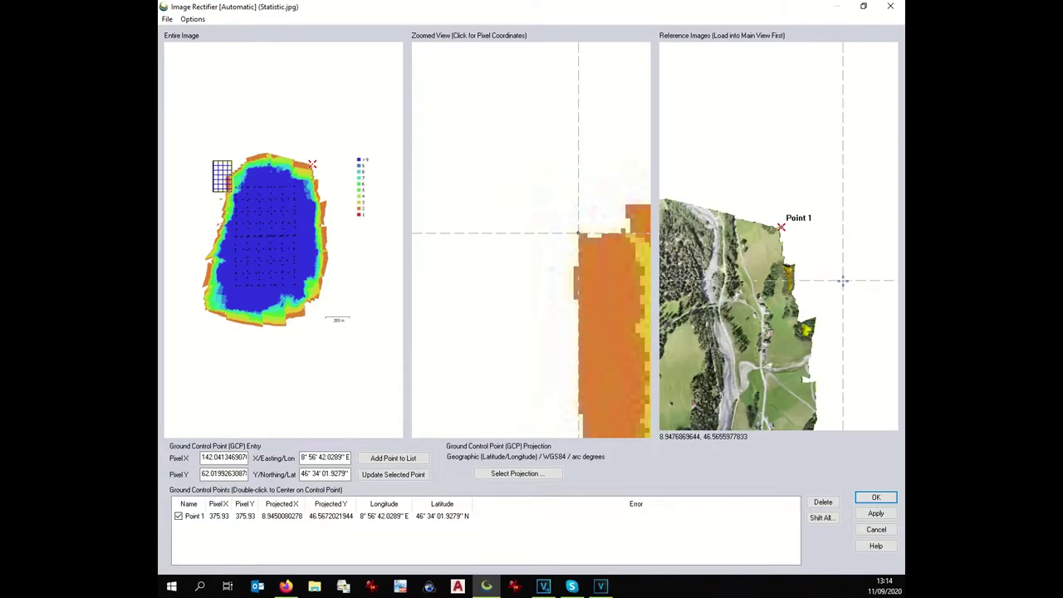
scroll(773, 249, down, 2)
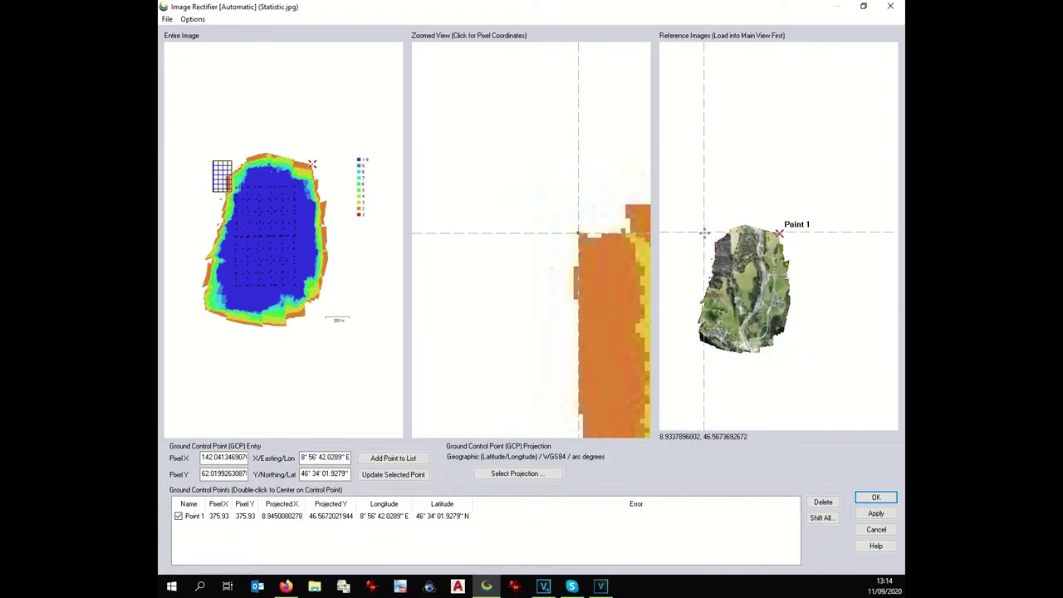
scroll(722, 250, up, 3)
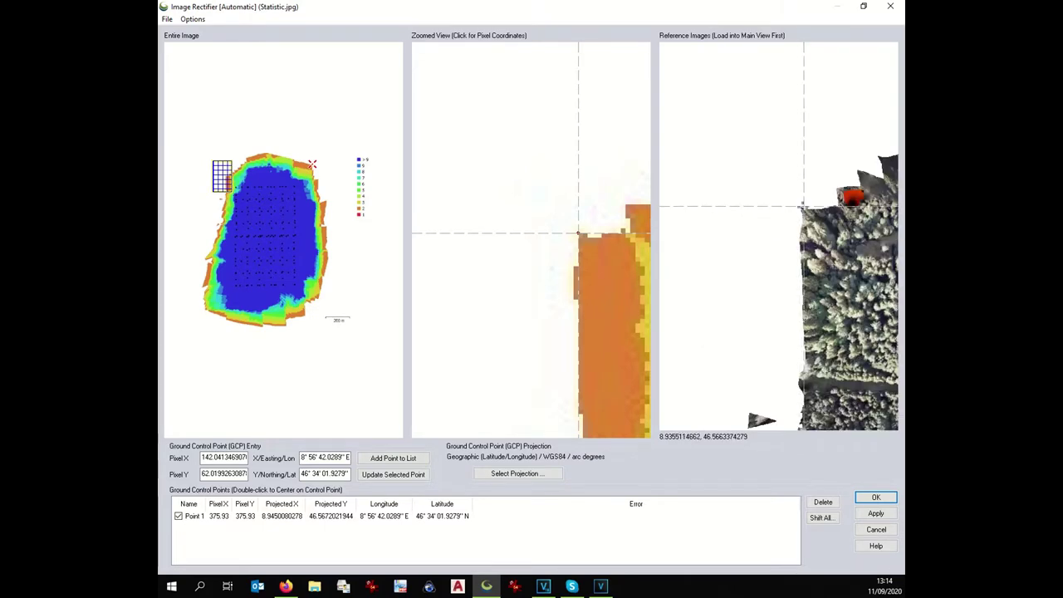
click(802, 206)
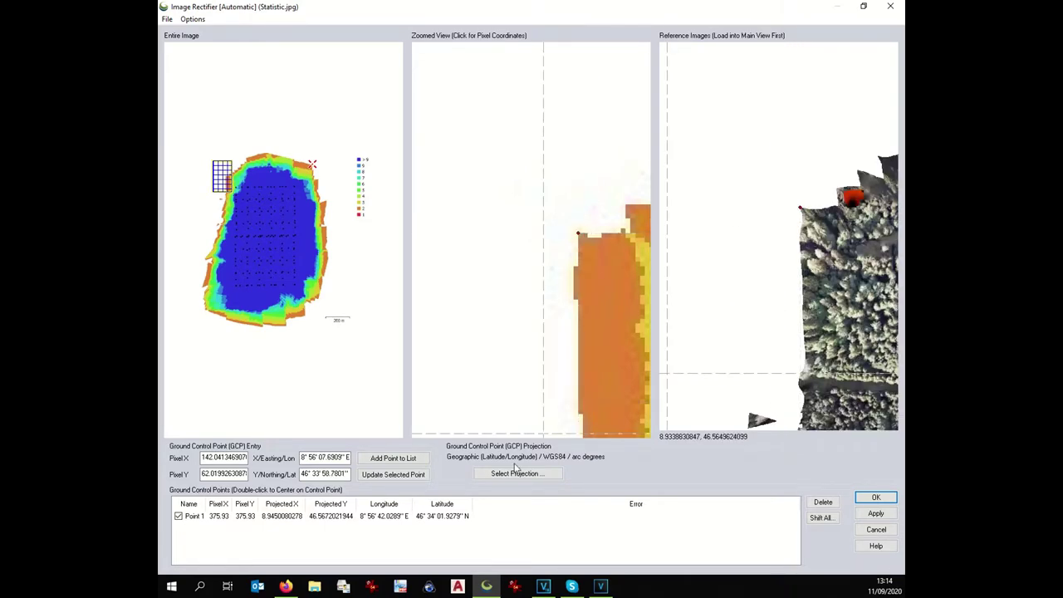
click(403, 462)
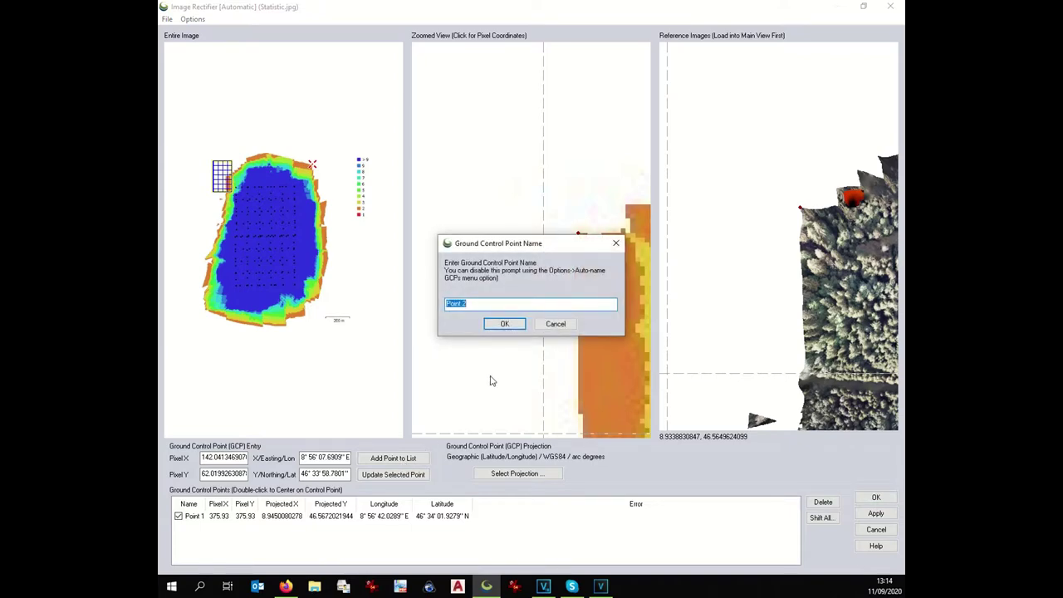
click(524, 326)
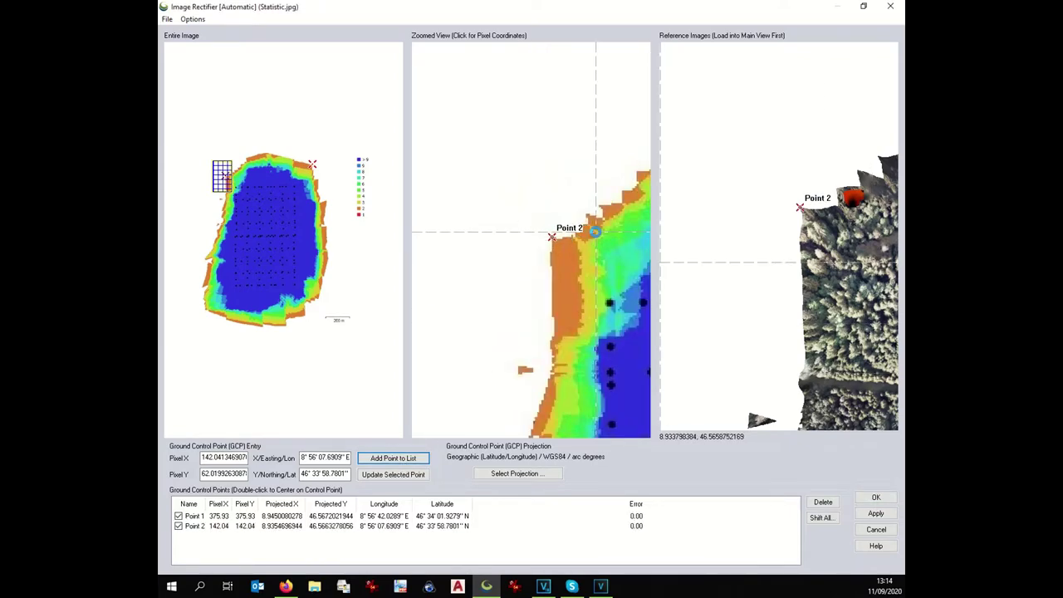
Add a third ground control point at the stepped corner on the southern edge of both images and apply the rectification.
scroll(596, 232, down, 2)
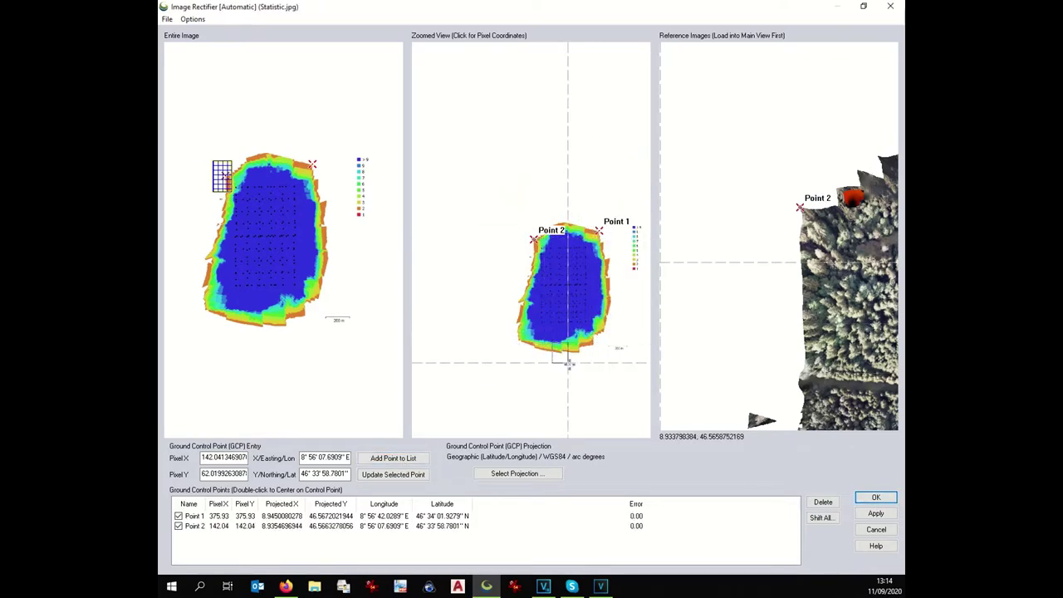
click(570, 363)
scroll(796, 265, down, 2)
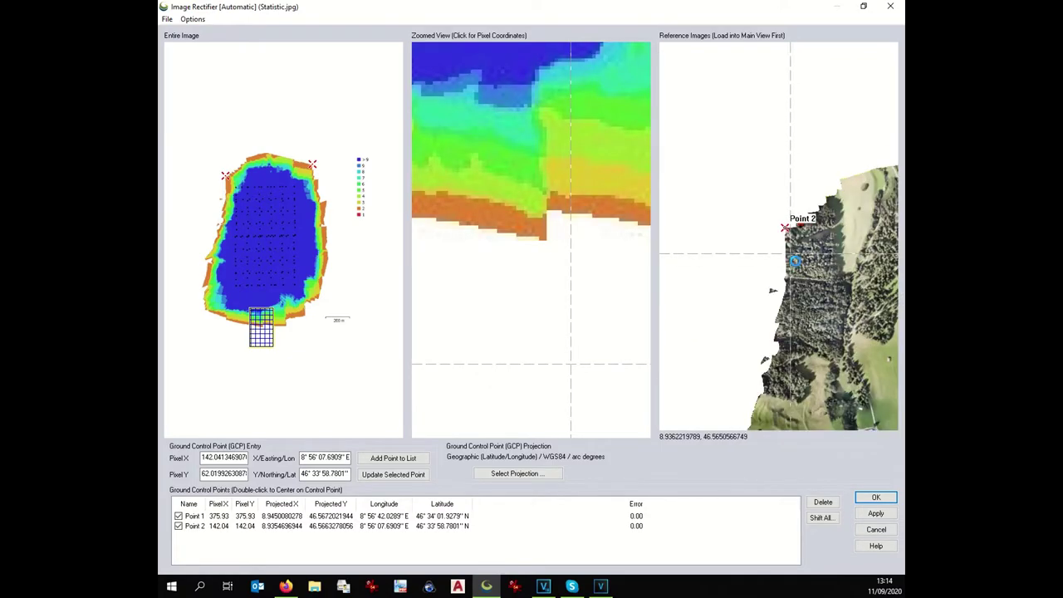
scroll(796, 261, down, 2)
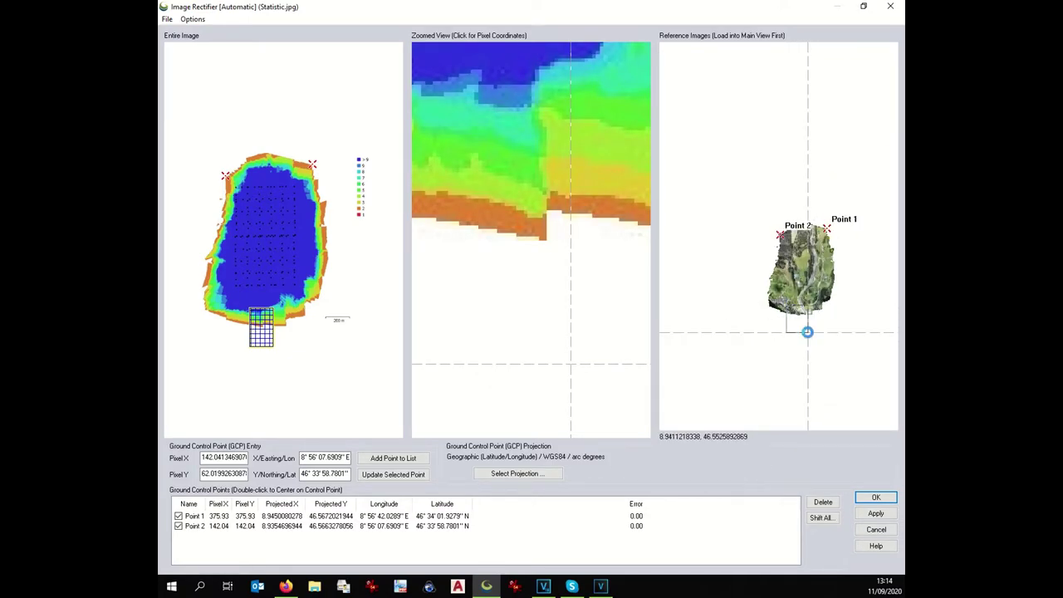
scroll(808, 333, up, 4)
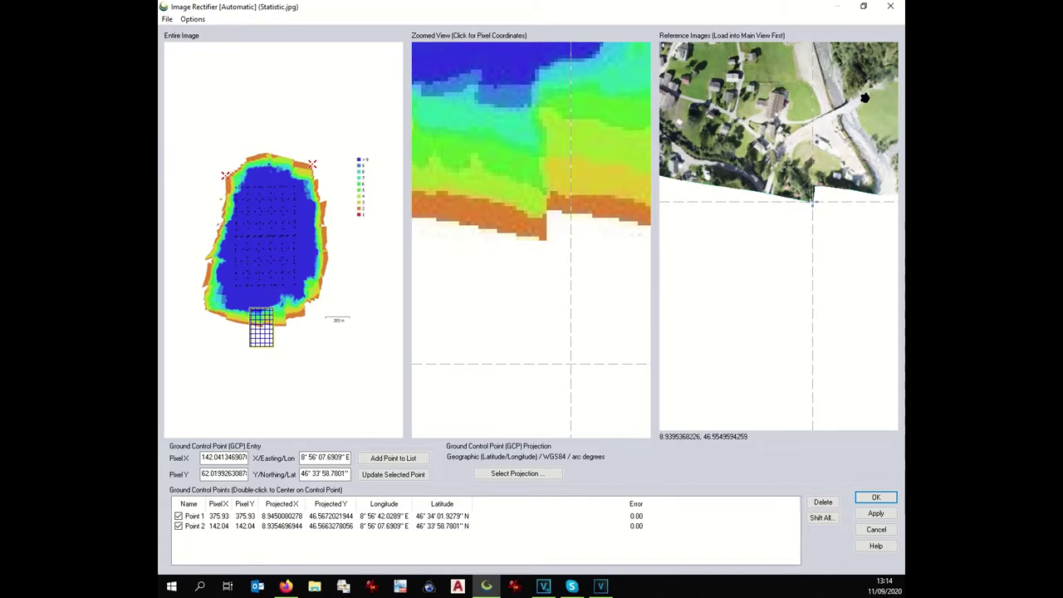
click(817, 233)
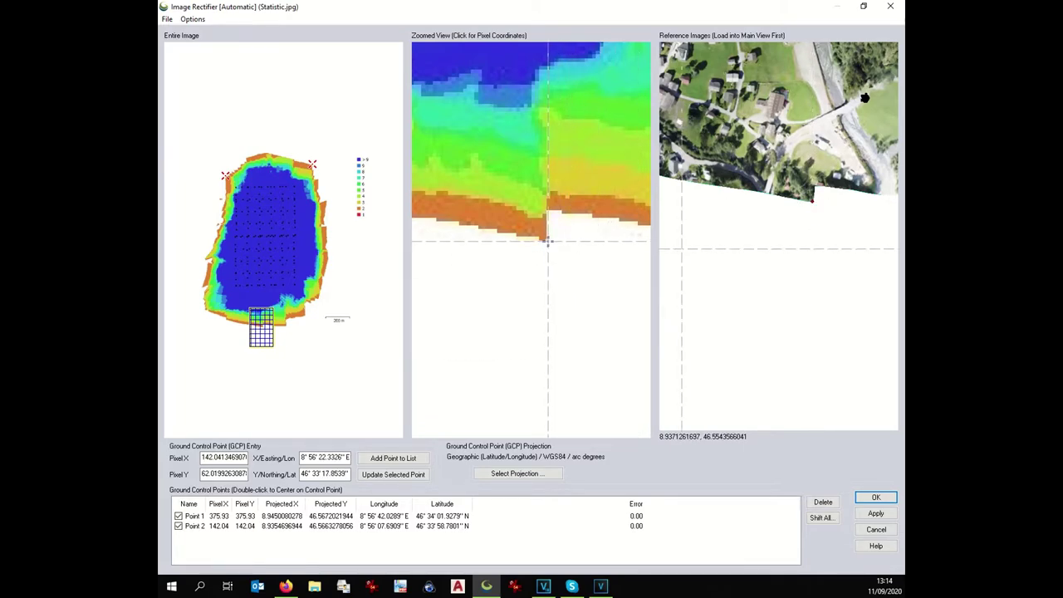
click(546, 241)
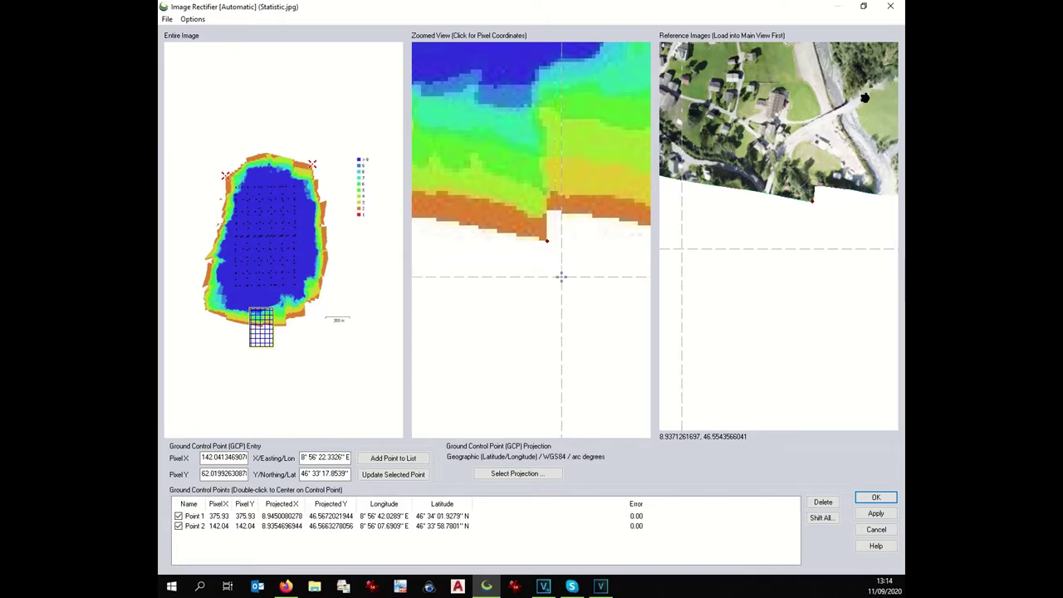
click(397, 459)
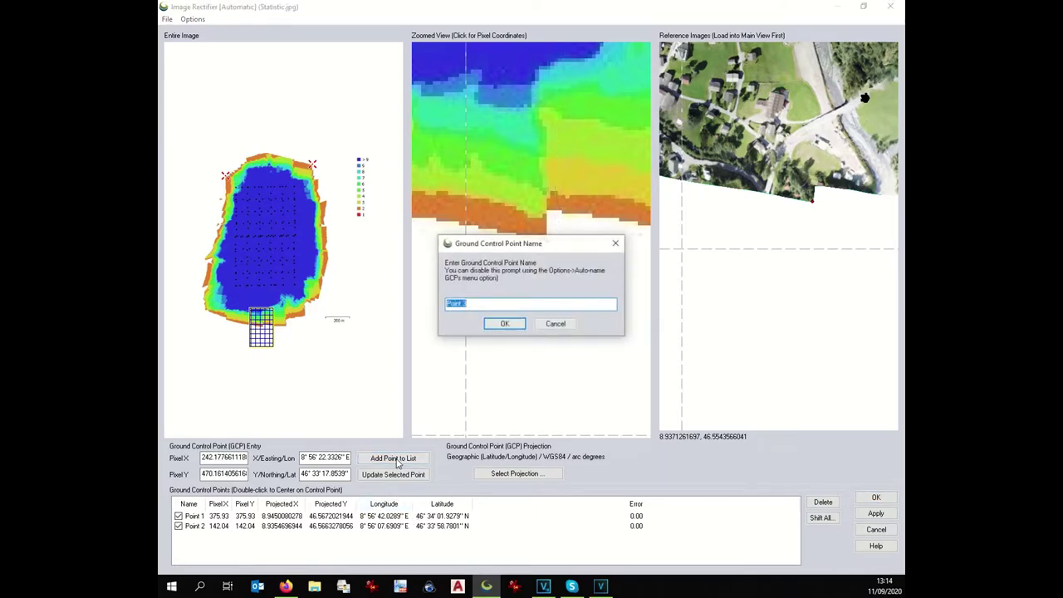
click(508, 324)
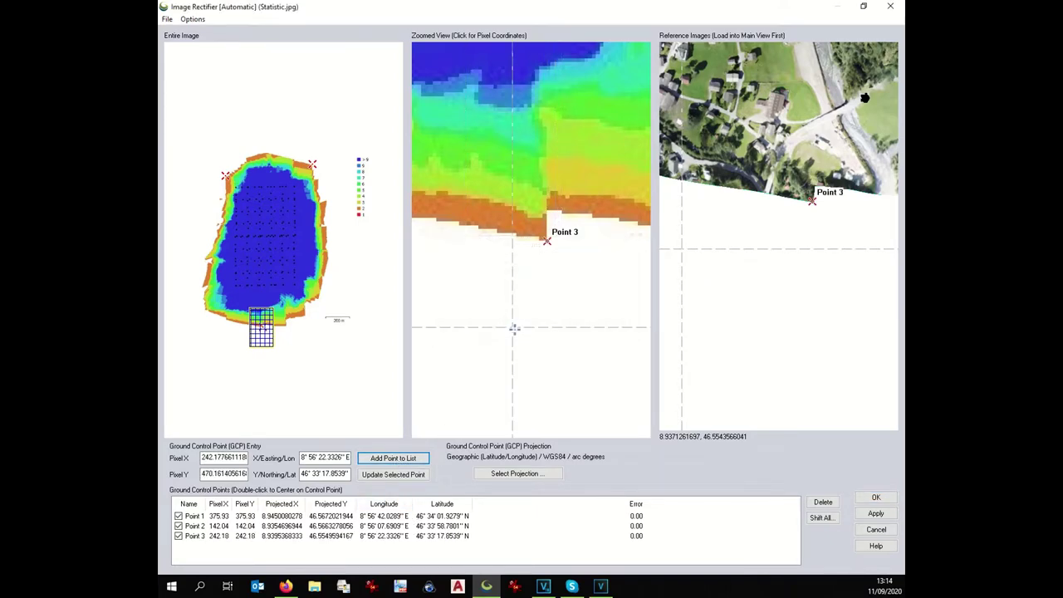
click(868, 501)
click(488, 364)
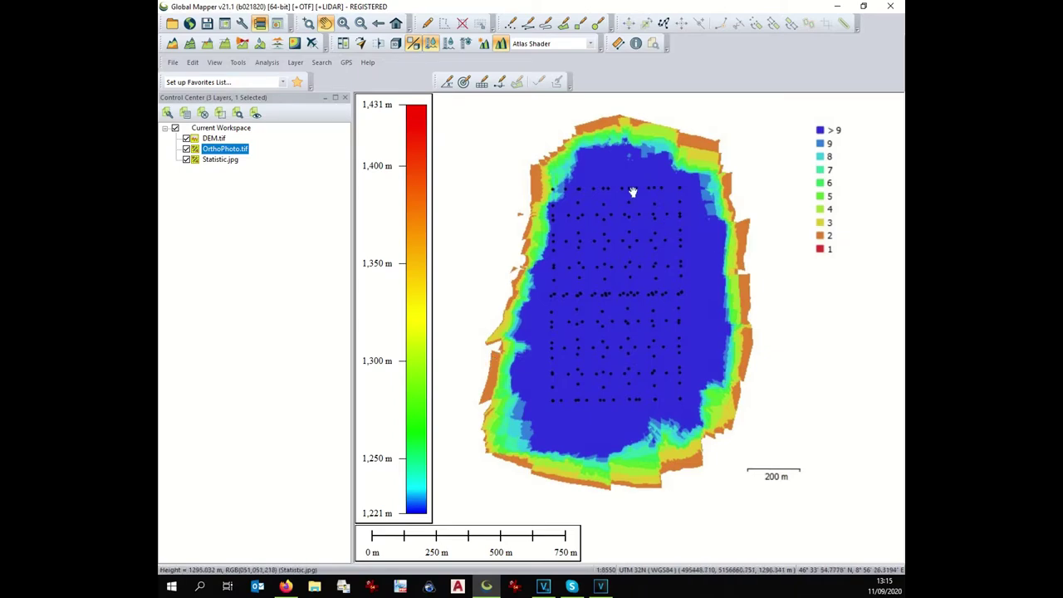
Hide Statistic.jpg and examine the orthophoto's detail around the small barn in the central meadow.
mouse_move(610, 187)
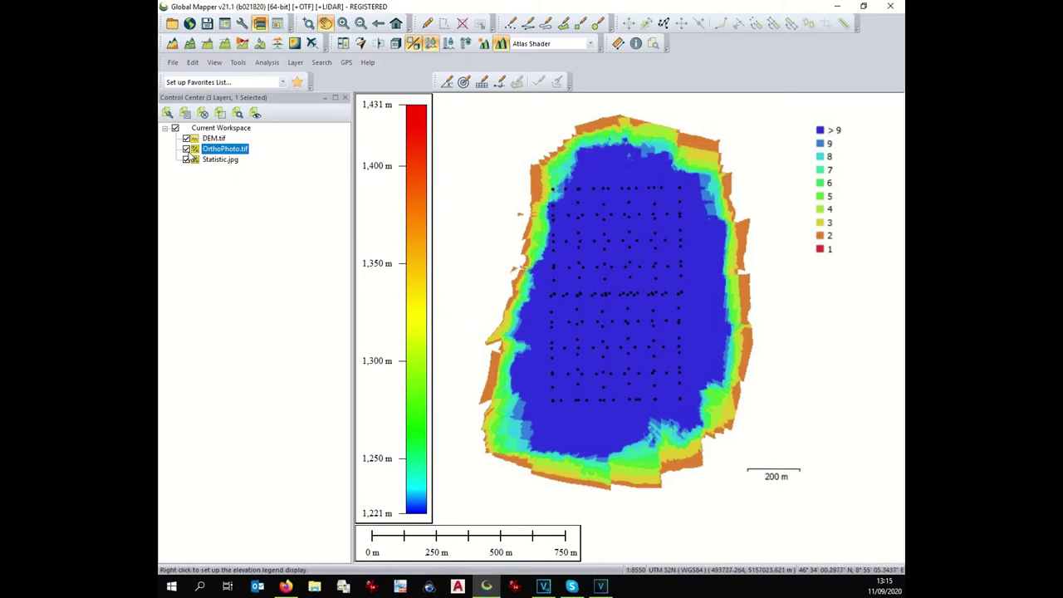
click(186, 159)
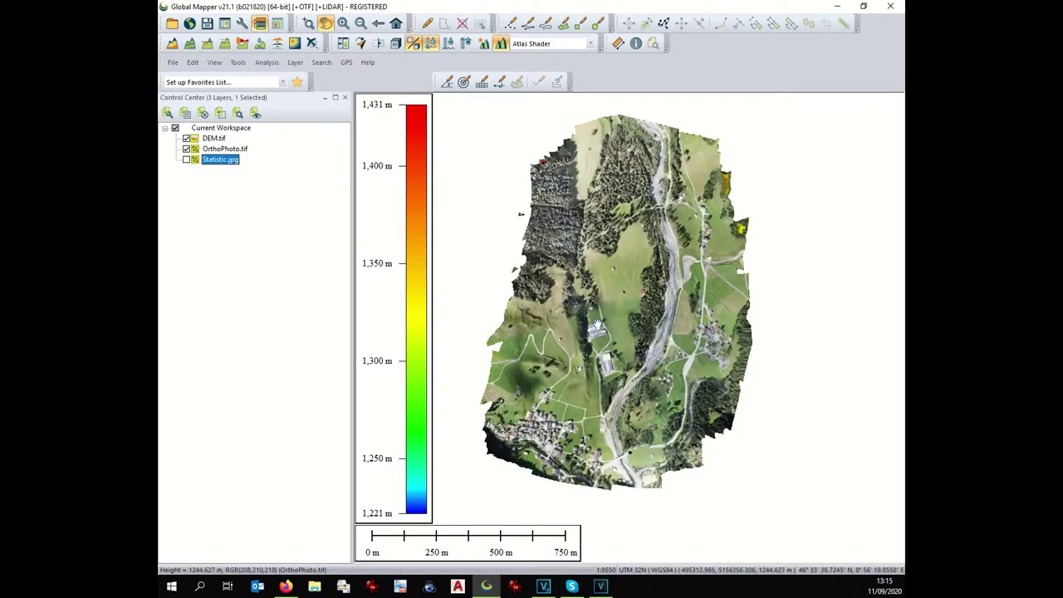
click(341, 25)
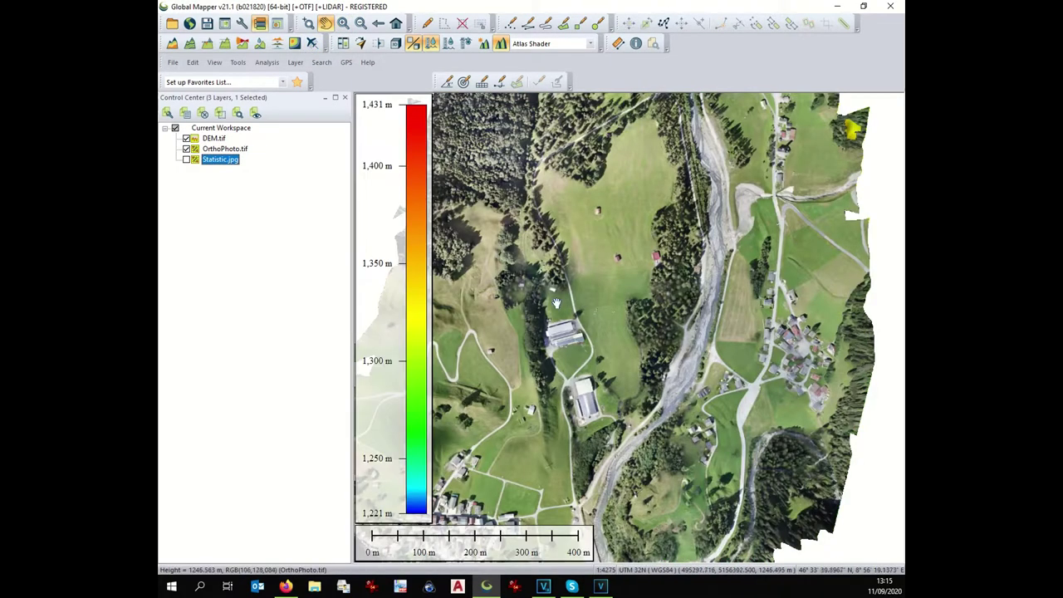
click(309, 23)
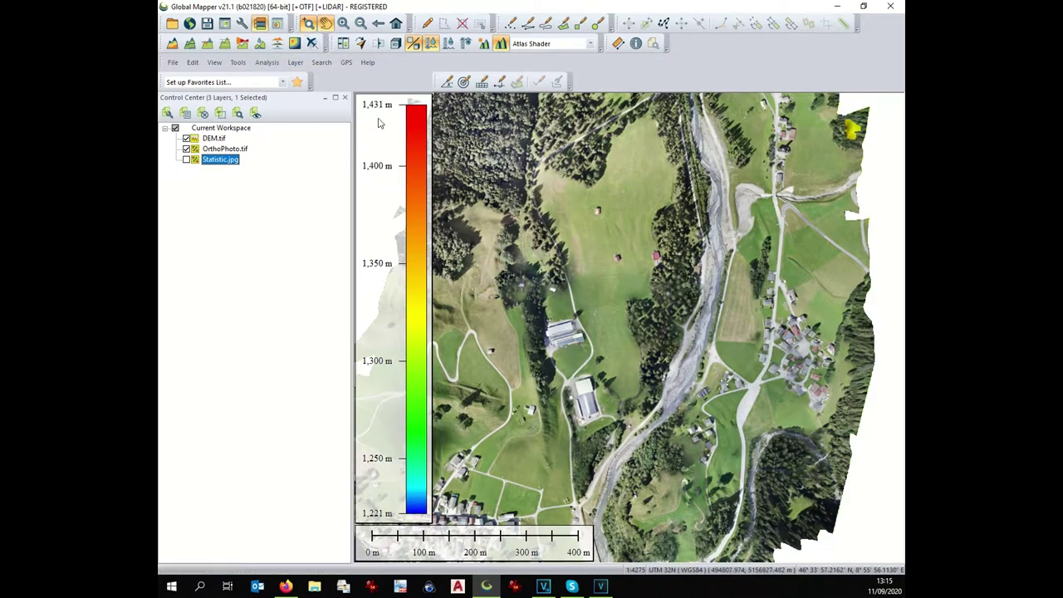
drag(579, 200, 636, 239)
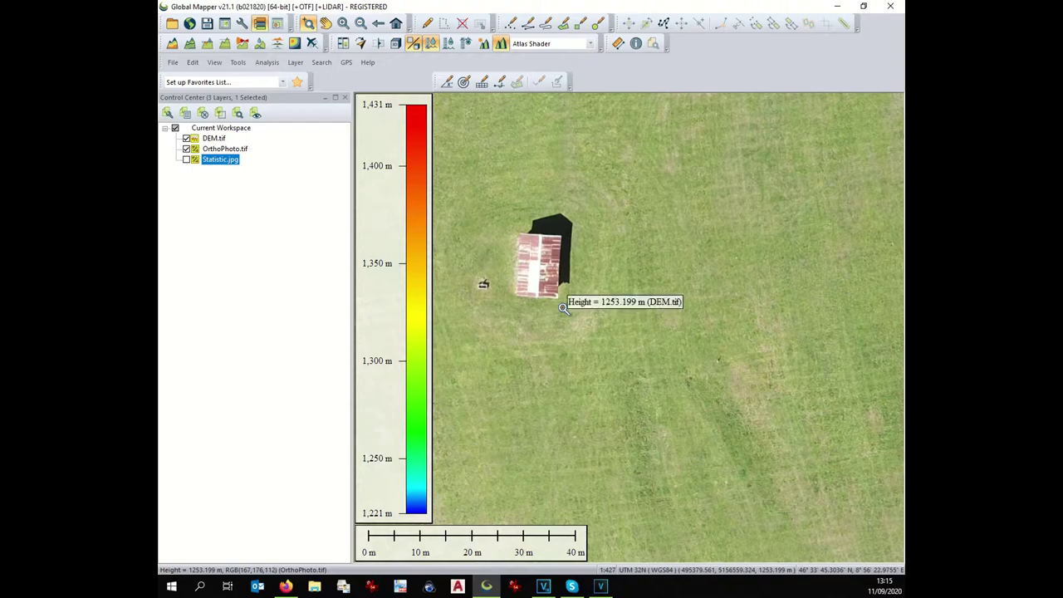
Examine the orthophoto's building detail near the southwest edge, return to the full extent and show Statistic.jpg again.
scroll(730, 211, down, 1)
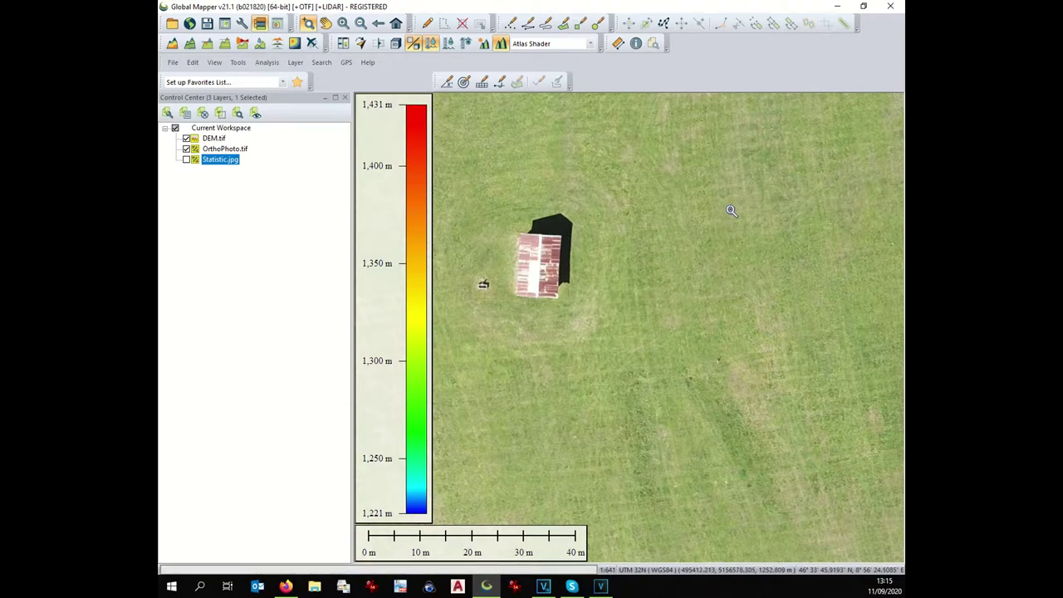
scroll(730, 211, down, 4)
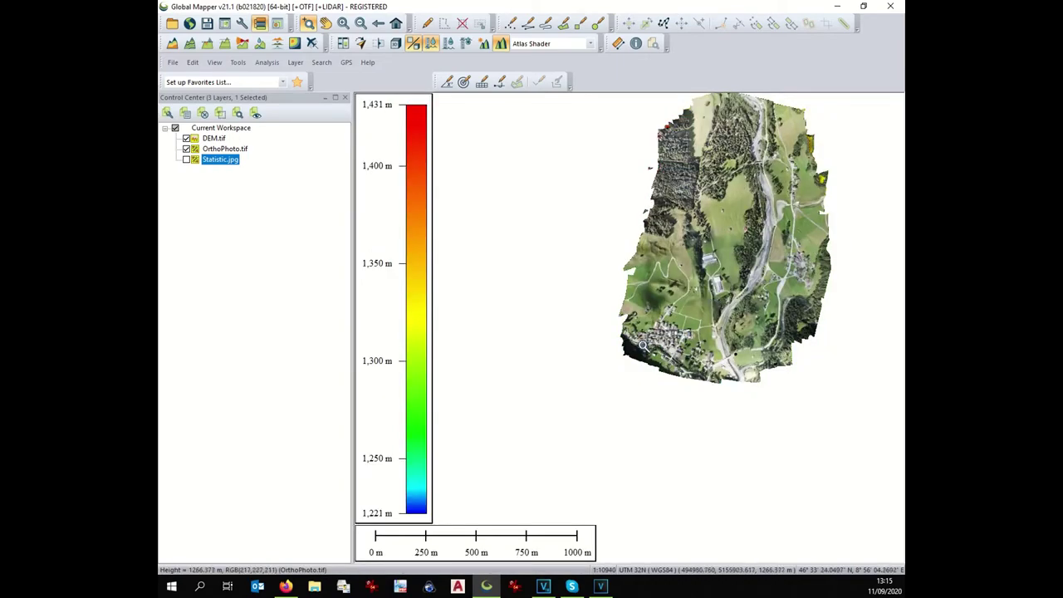
scroll(665, 364, up, 4)
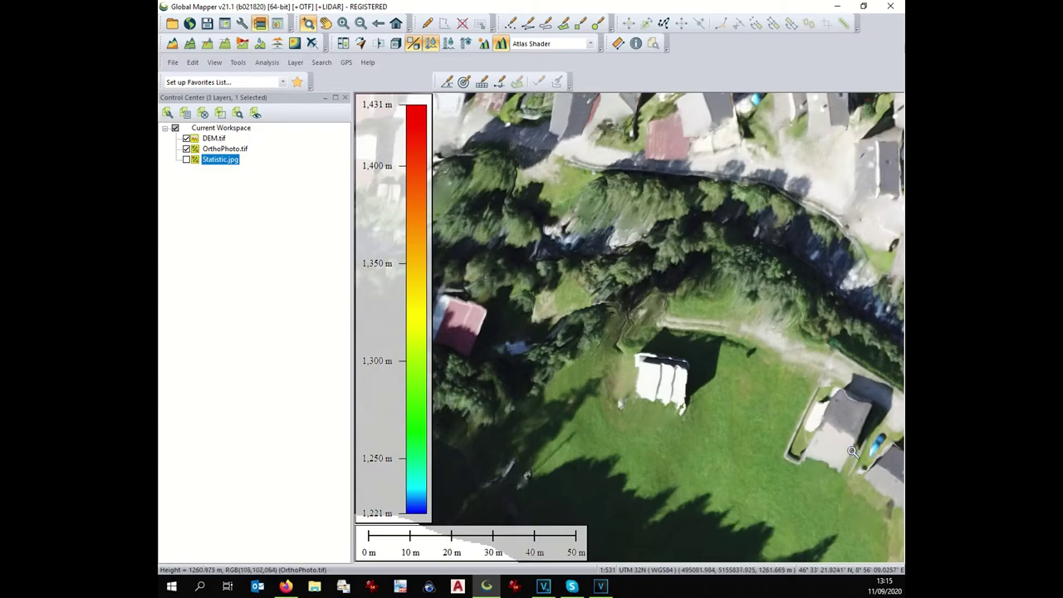
mouse_move(819, 387)
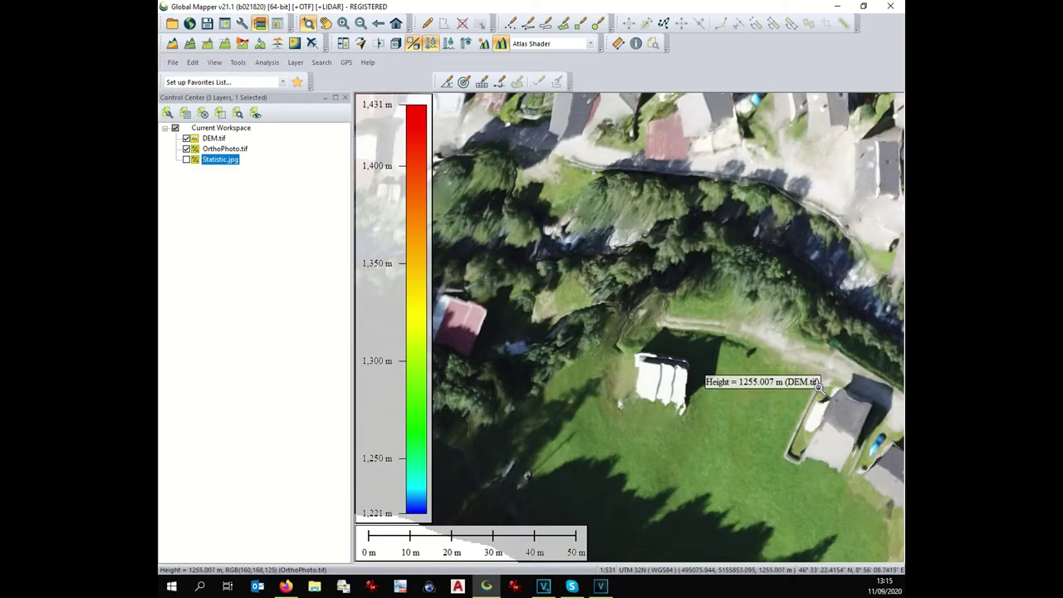
mouse_move(708, 376)
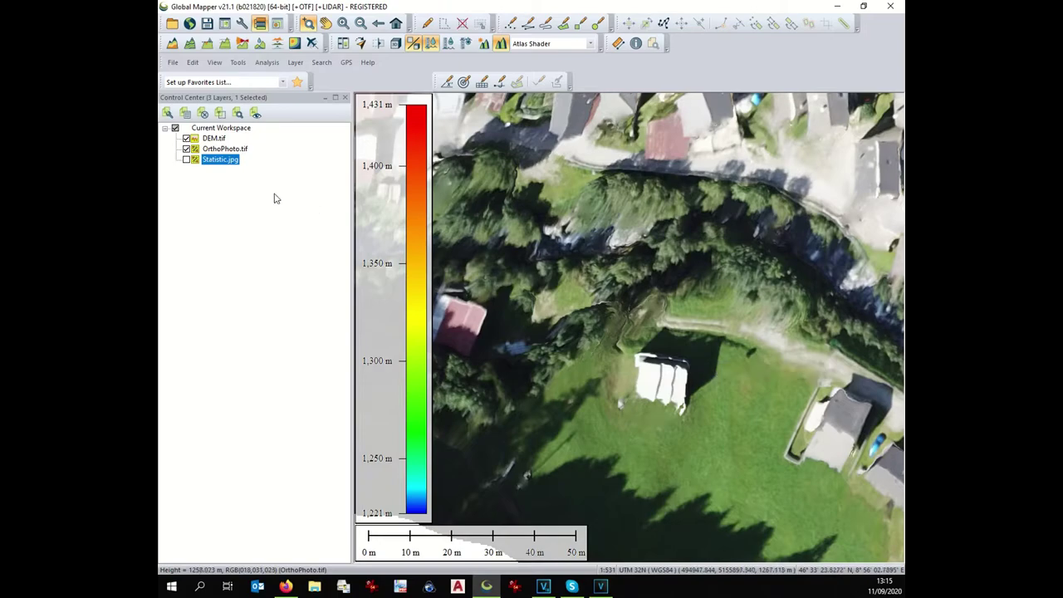
click(224, 149)
key(Home)
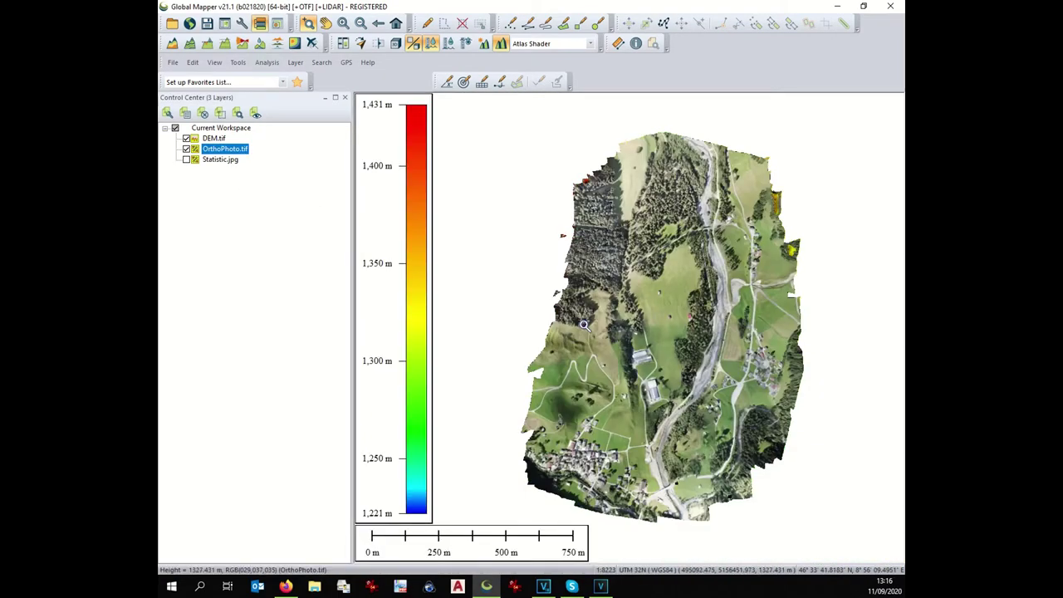
mouse_move(514, 309)
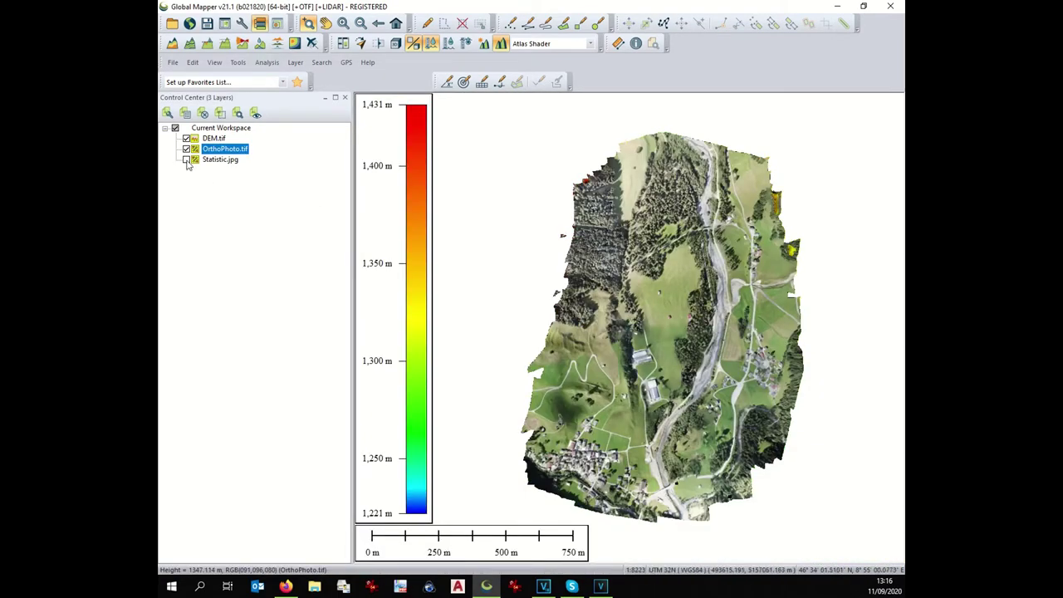
click(186, 159)
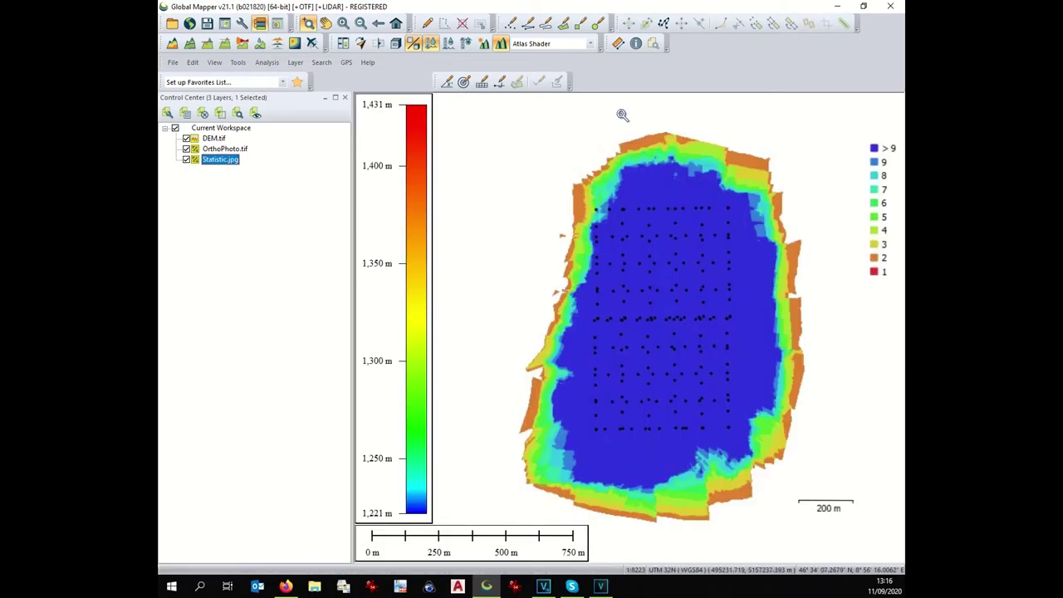
Trace an area feature of about 0.74 sq km around the >9 overlap zone on Statistic.jpg.
click(563, 25)
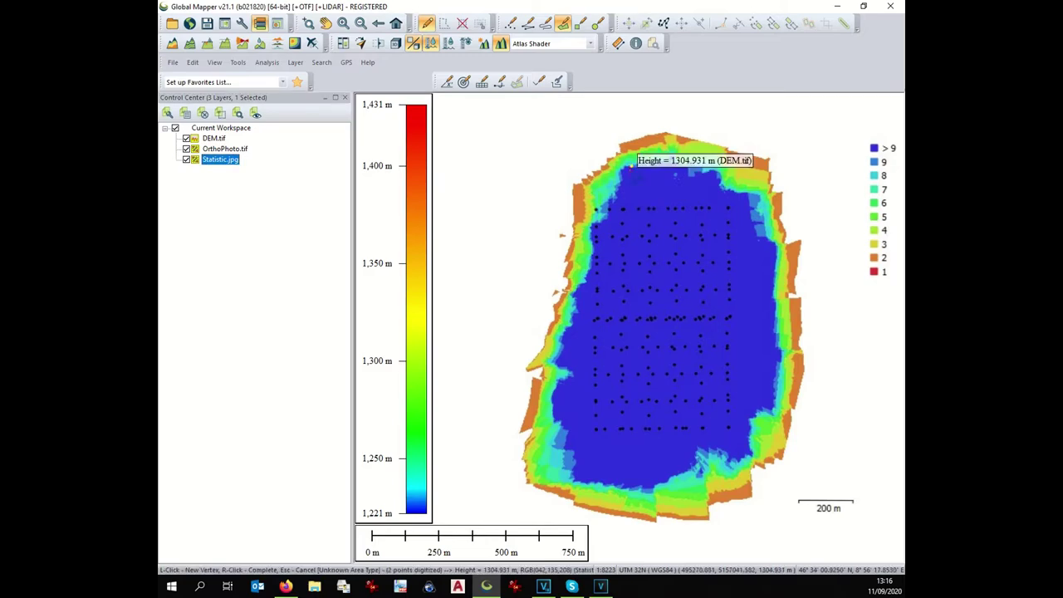
click(632, 167)
click(615, 195)
click(602, 220)
click(592, 257)
click(580, 318)
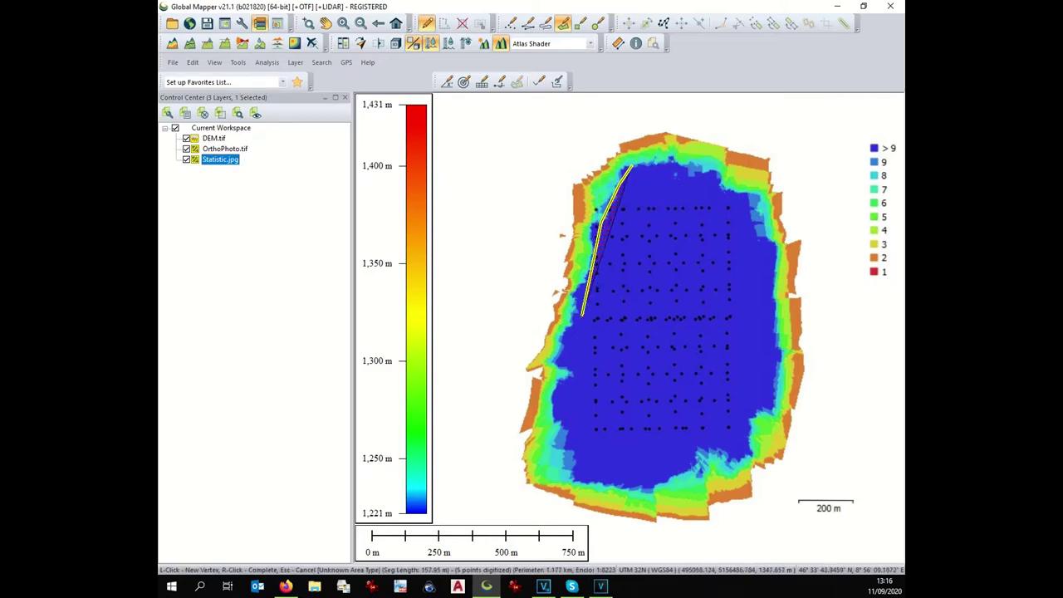
click(566, 374)
click(559, 413)
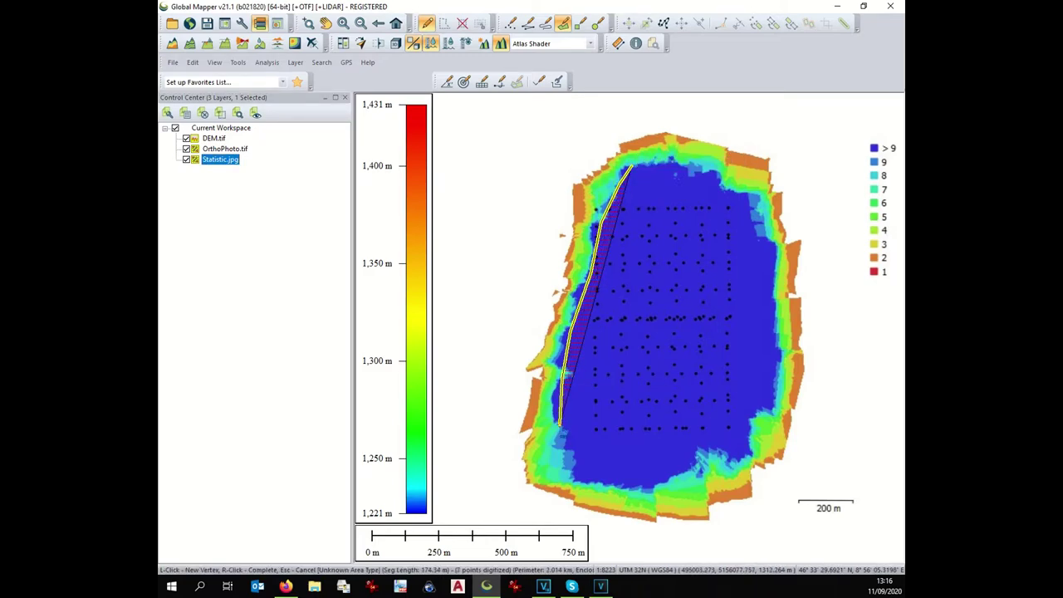
click(572, 470)
click(609, 482)
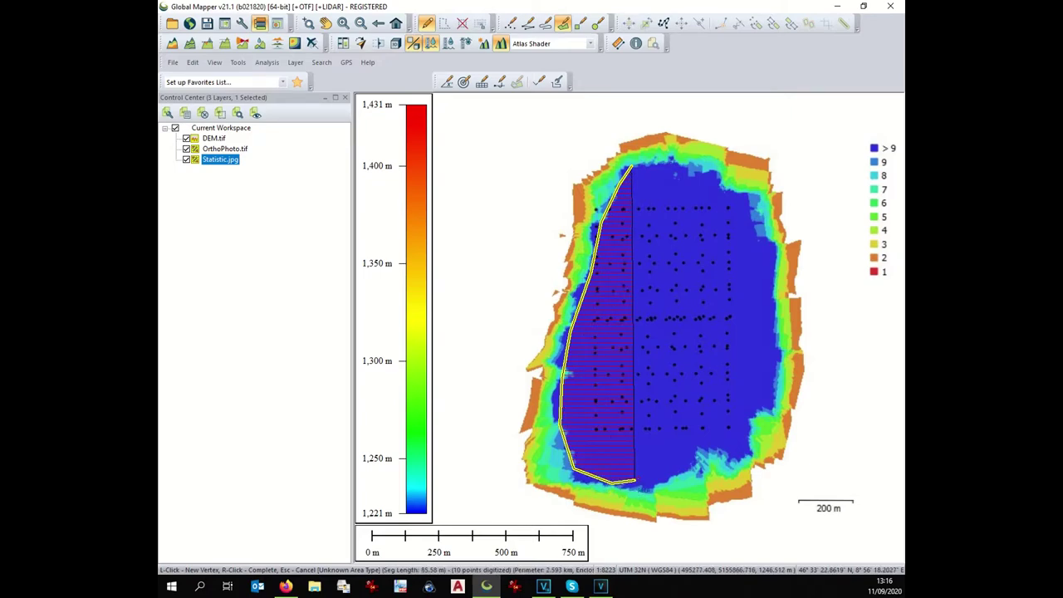
click(662, 482)
click(700, 461)
click(718, 455)
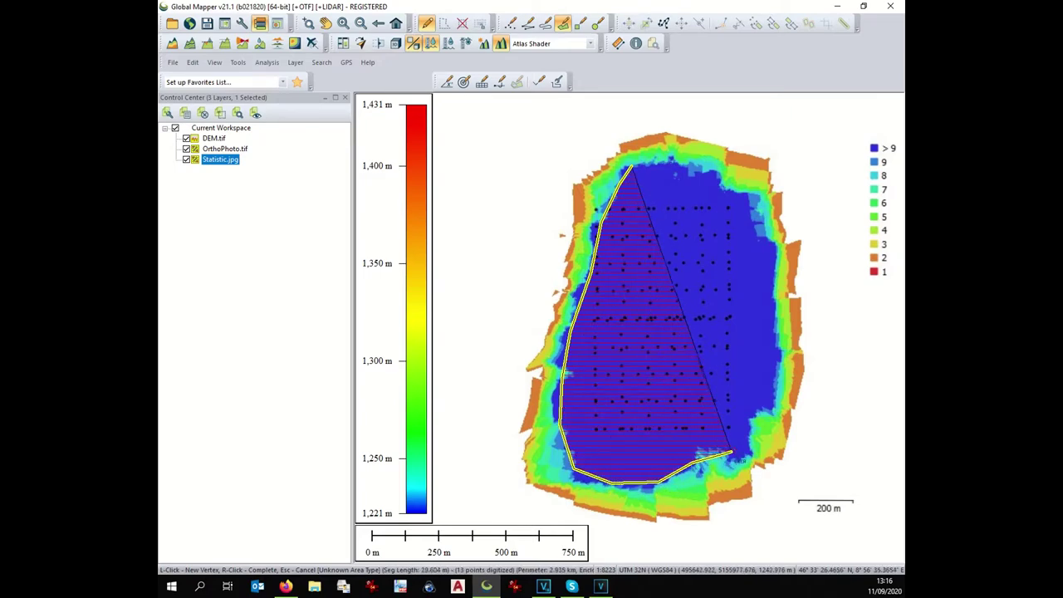
click(752, 426)
click(770, 393)
click(774, 347)
click(775, 305)
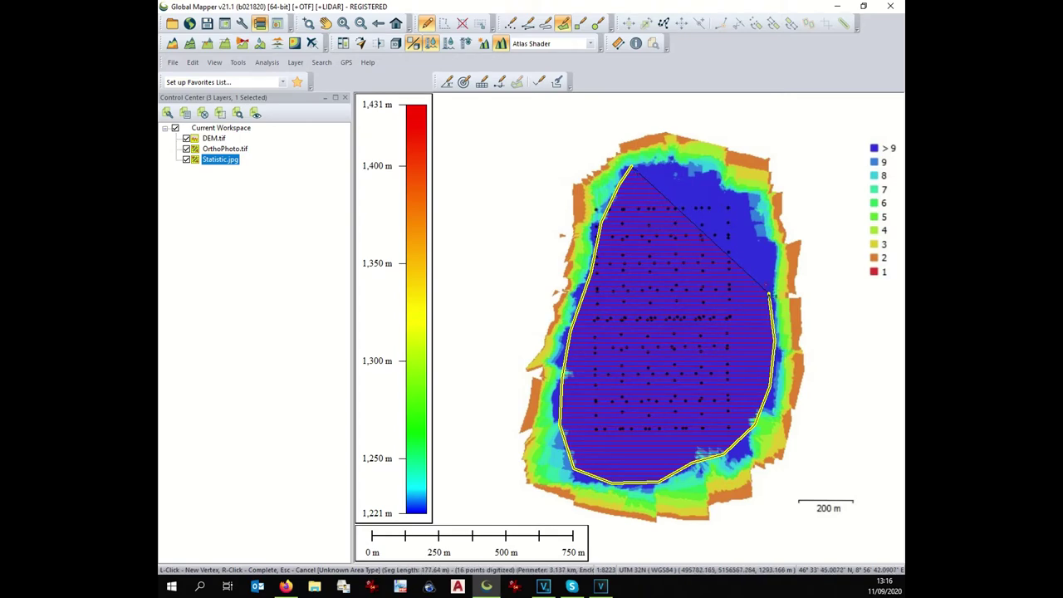
click(773, 261)
click(748, 213)
click(737, 196)
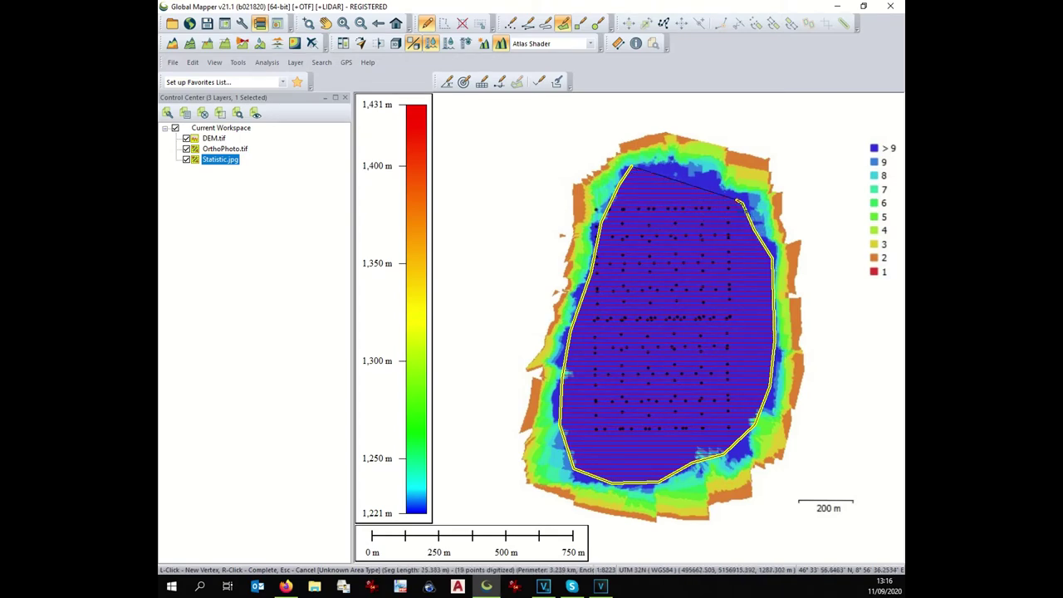
click(718, 181)
click(662, 164)
click(662, 164)
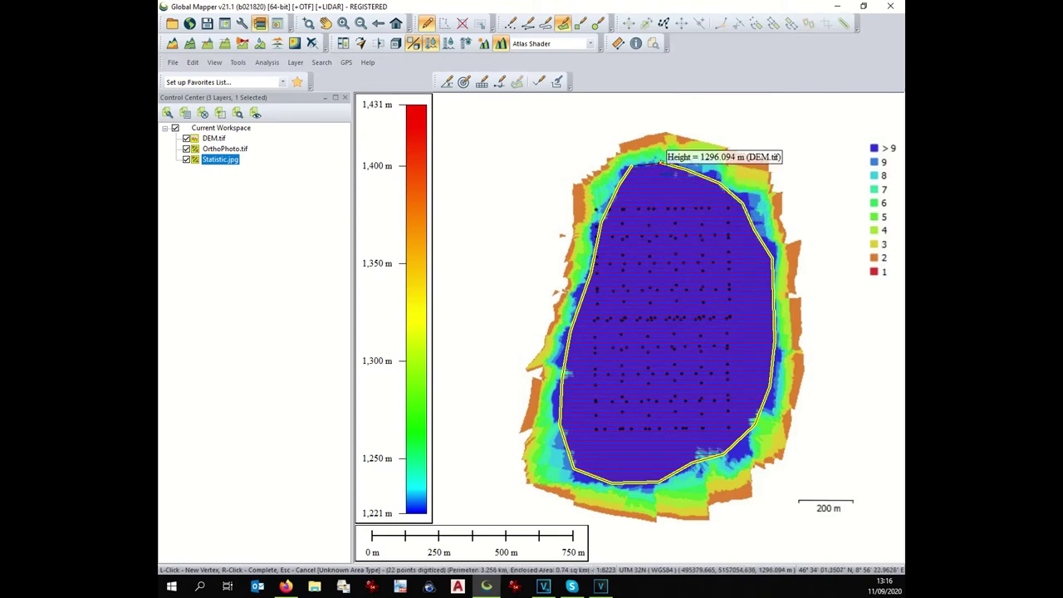
right_click(662, 165)
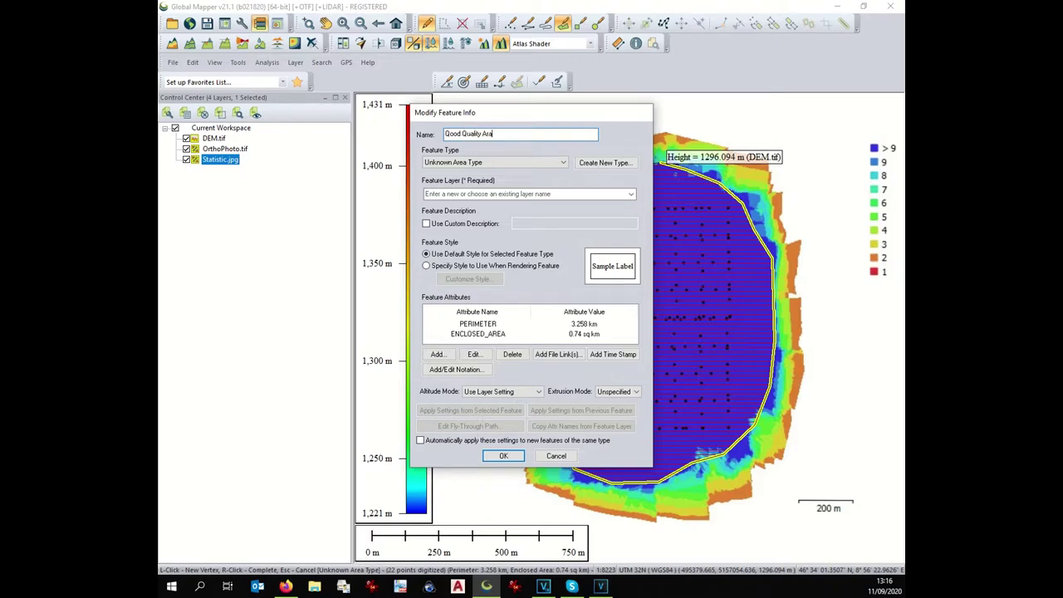
Name the traced area feature Qood Quality Area and assign it to a new layer called Good Quality.
click(618, 194)
text(Good Quality)
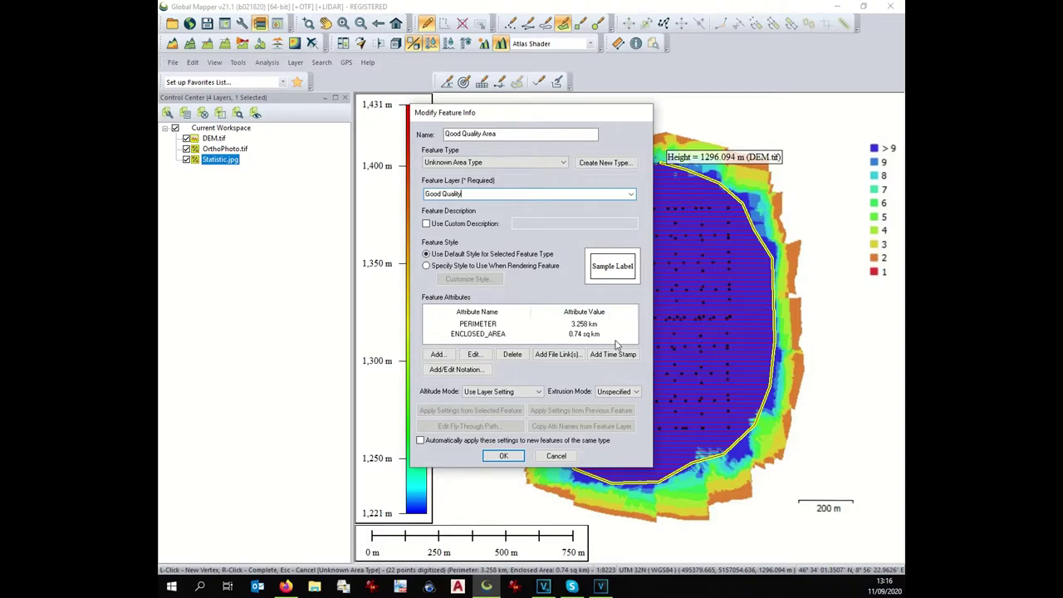
click(503, 457)
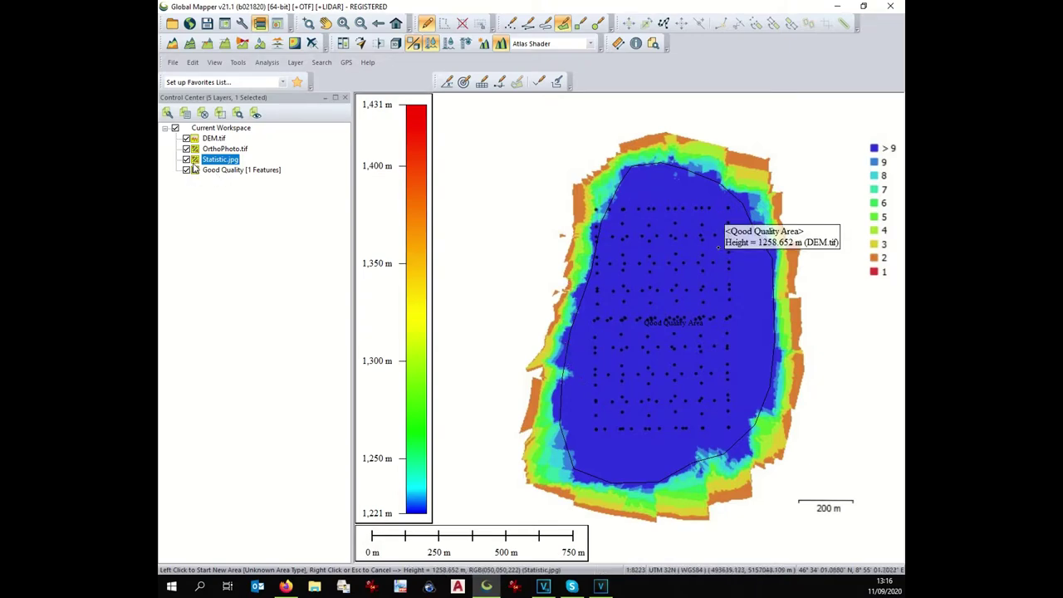
Hide the Statistic.jpg and DEM.tif layers and select all features in the Good Quality layer for editing.
key(Delete)
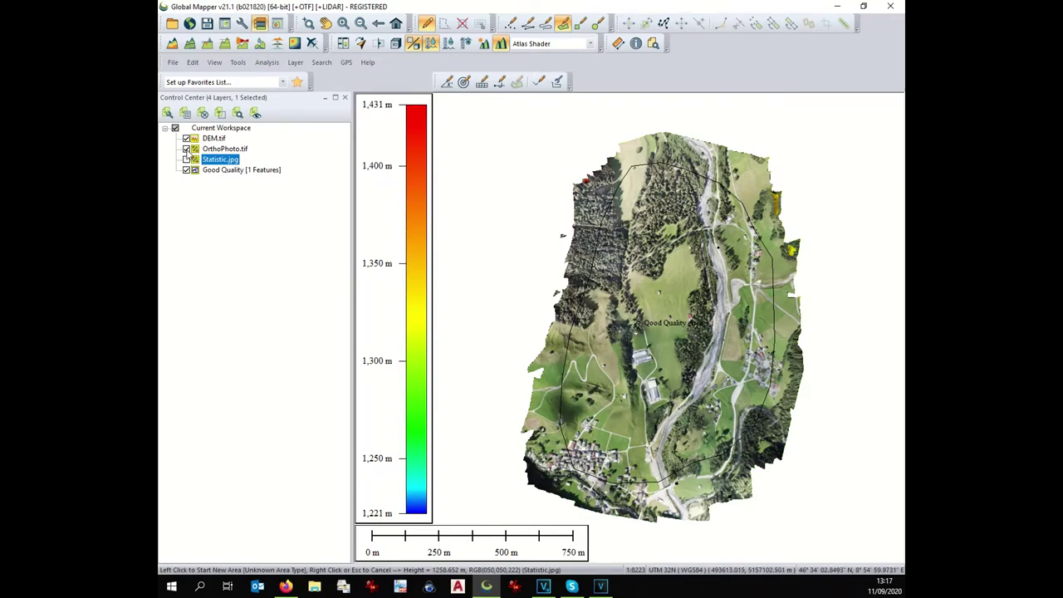
click(186, 138)
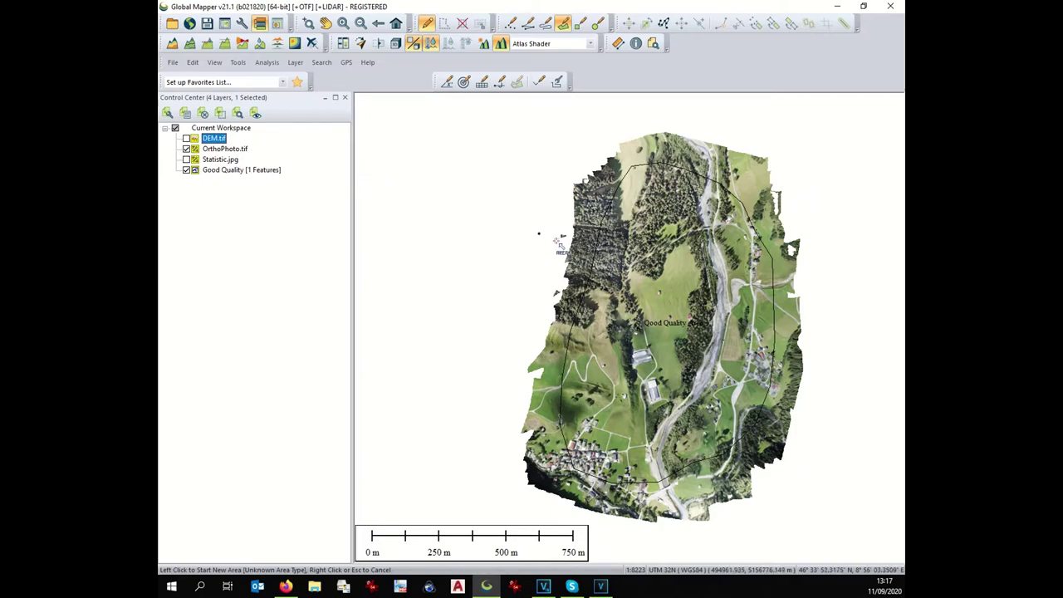
click(230, 170)
key(Delete)
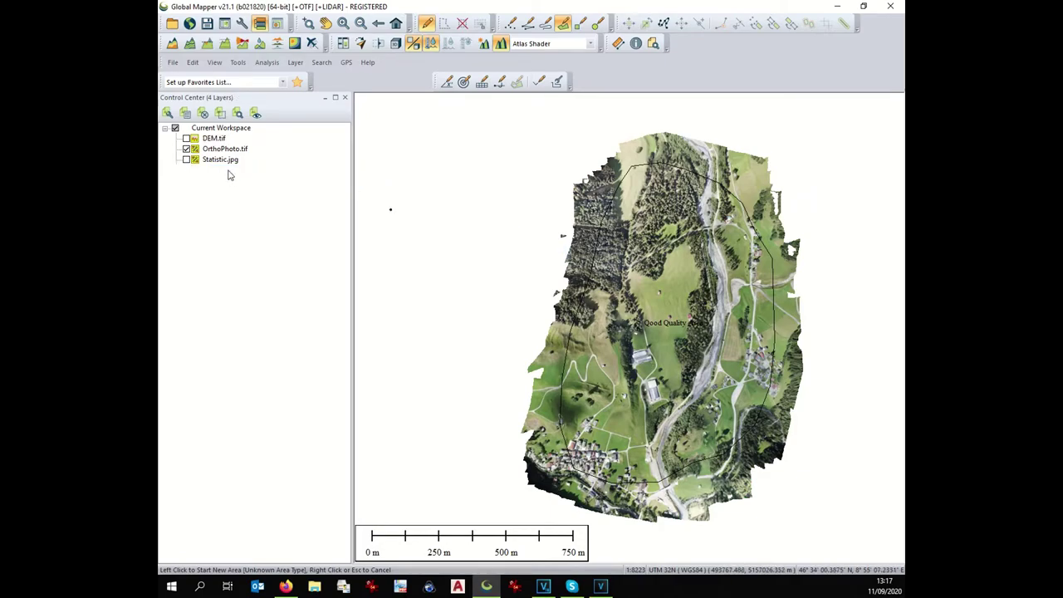
right_click(229, 171)
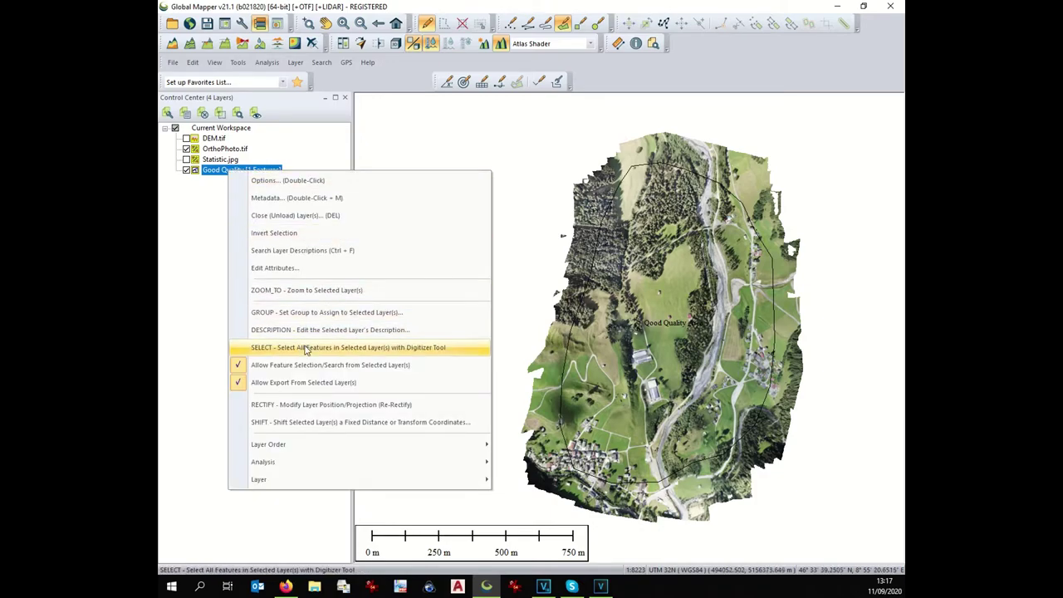
click(307, 349)
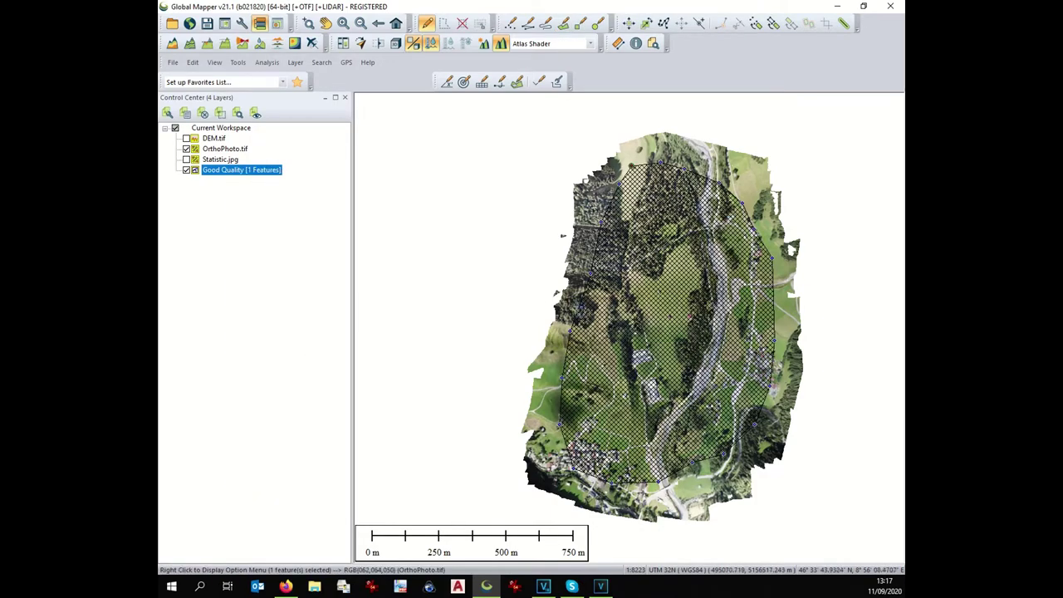
Crop the OrthoPhoto.tif layer to the currently selected polygon.
click(226, 152)
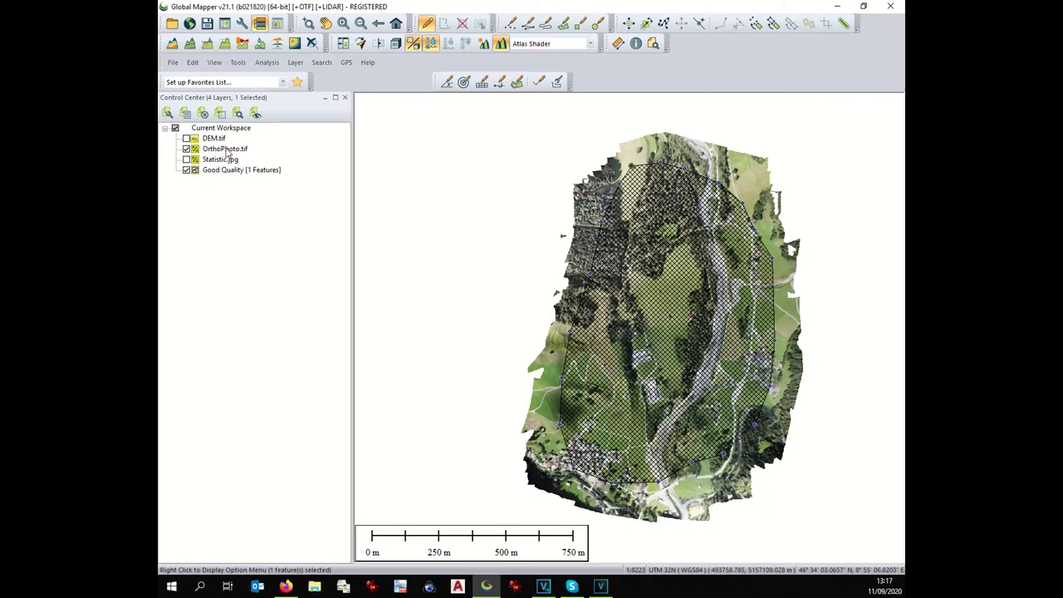
right_click(226, 152)
click(236, 163)
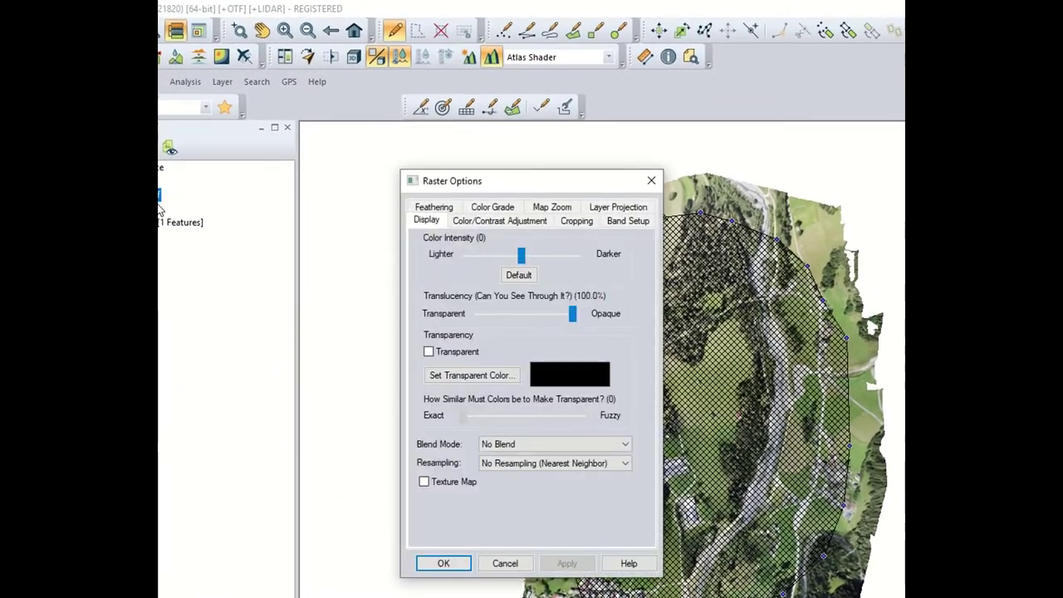
click(576, 221)
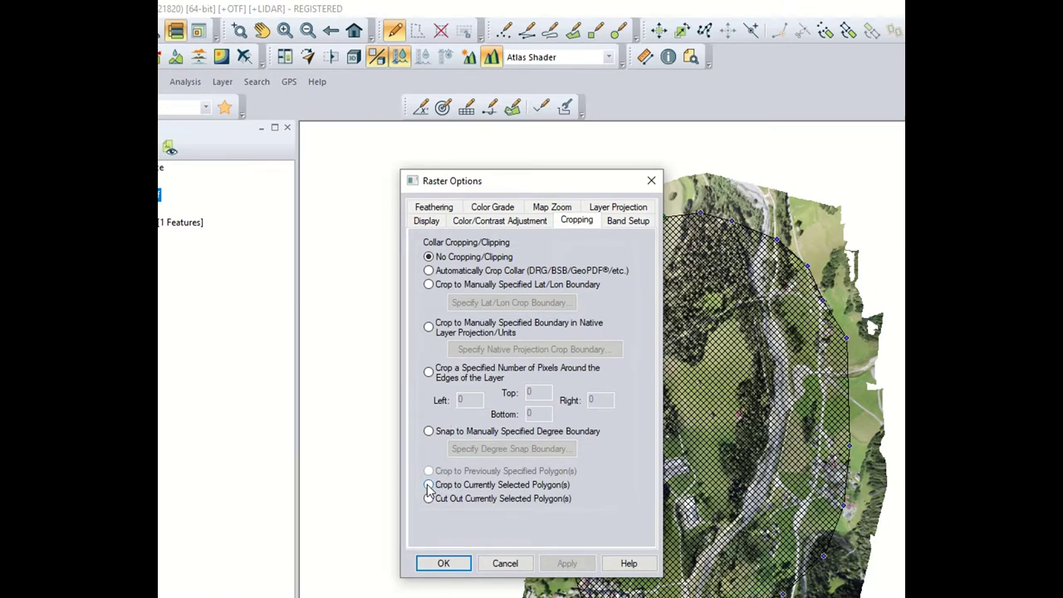
click(429, 485)
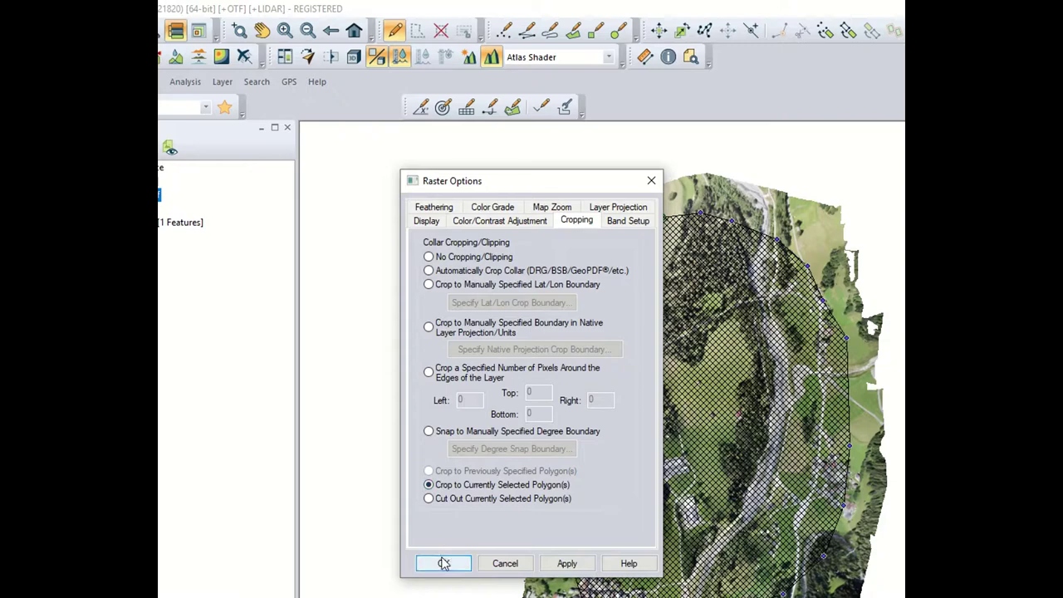
click(442, 564)
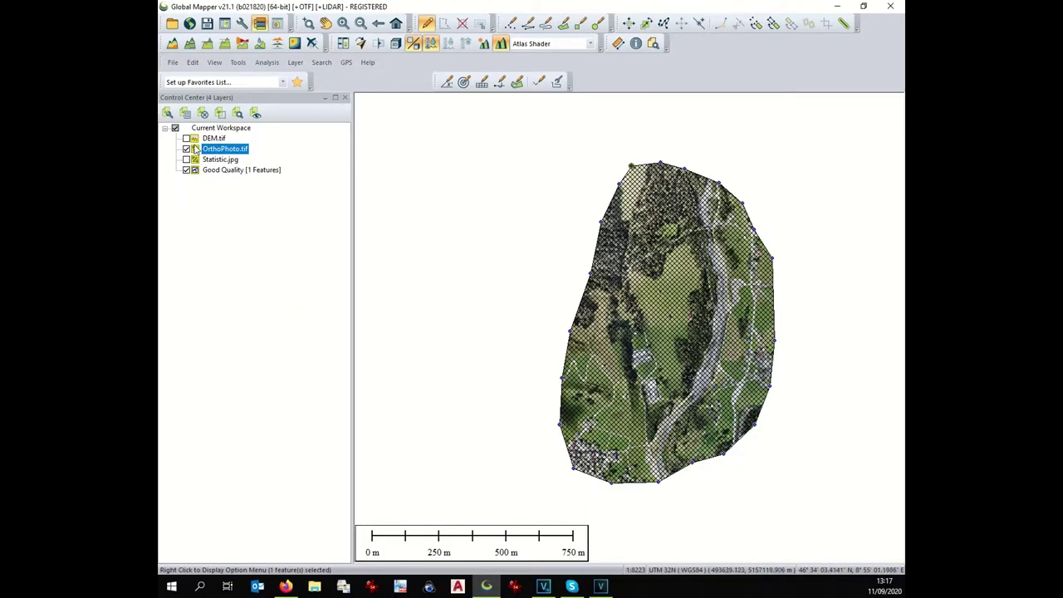
Hide OrthoPhoto.tif and show DEM.tif to examine the elevation data under the selected polygon.
click(187, 149)
click(186, 138)
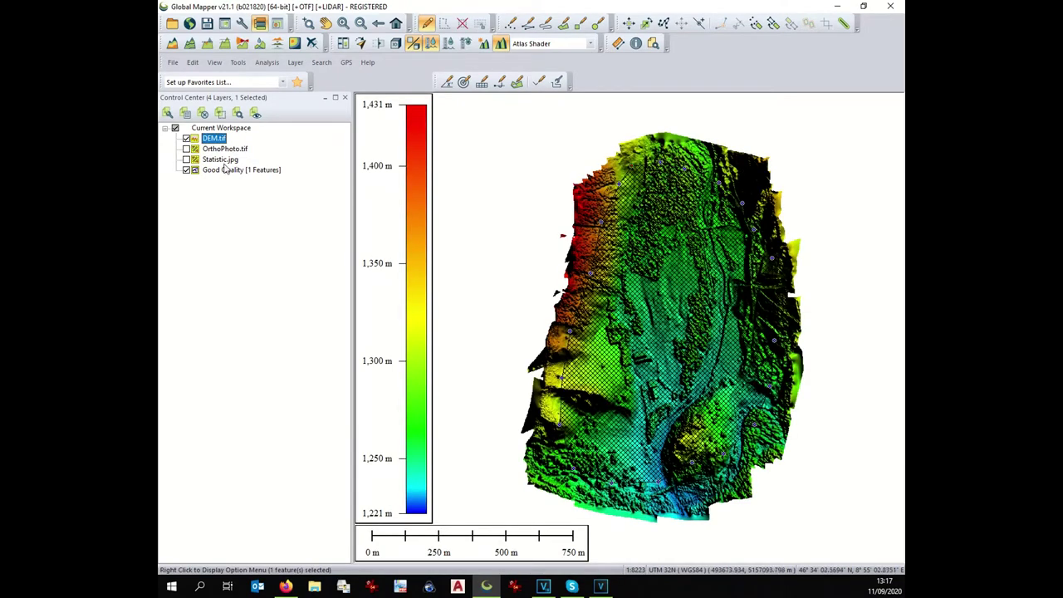
mouse_move(601, 223)
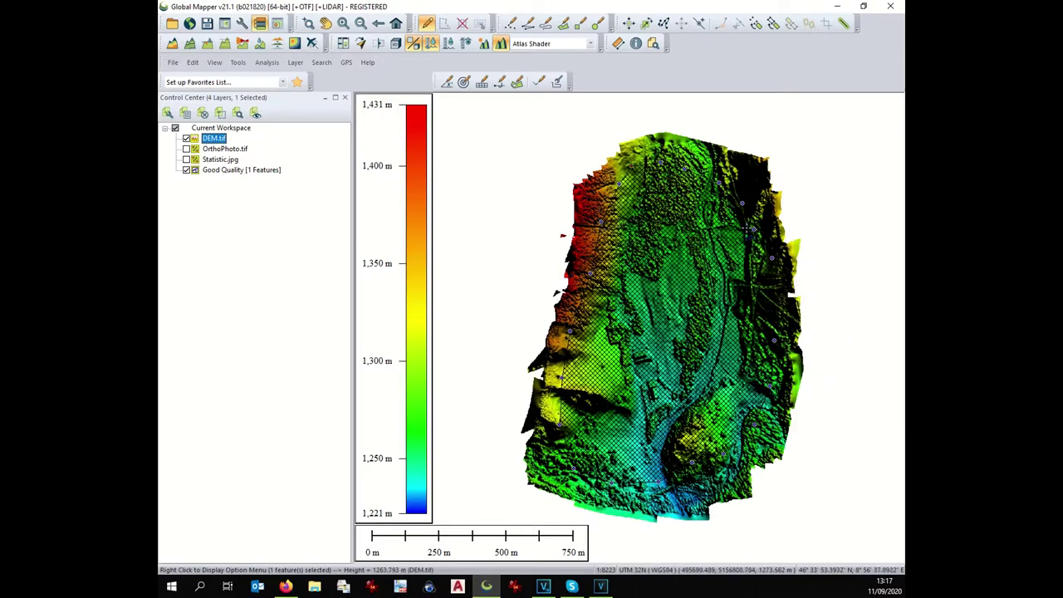
mouse_move(642, 390)
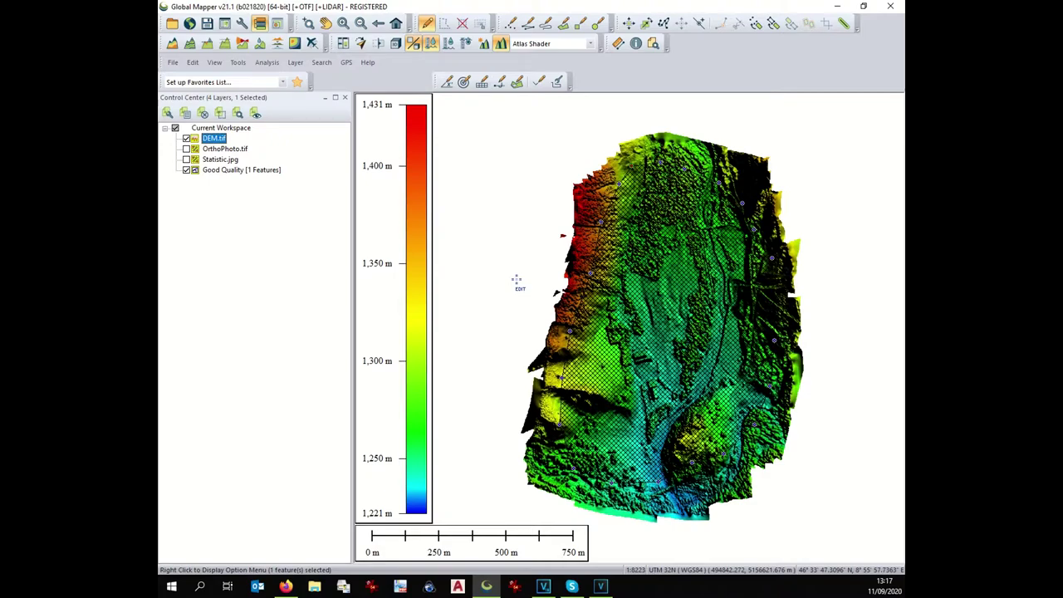
mouse_move(563, 381)
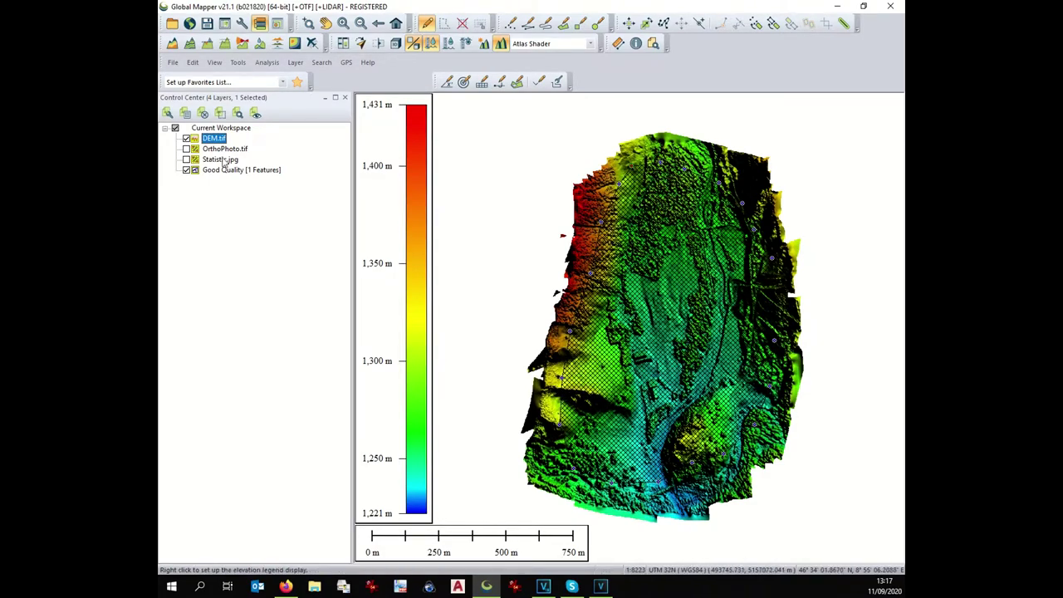
Crop the DEM.tif elevation layer to the currently selected polygon.
key(Delete)
right_click(215, 143)
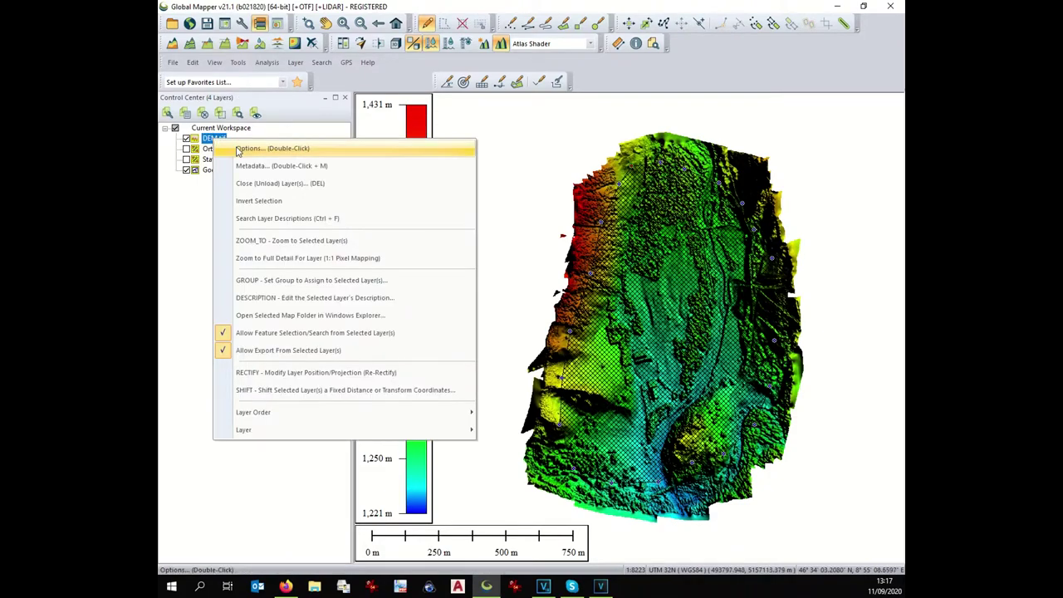
click(229, 146)
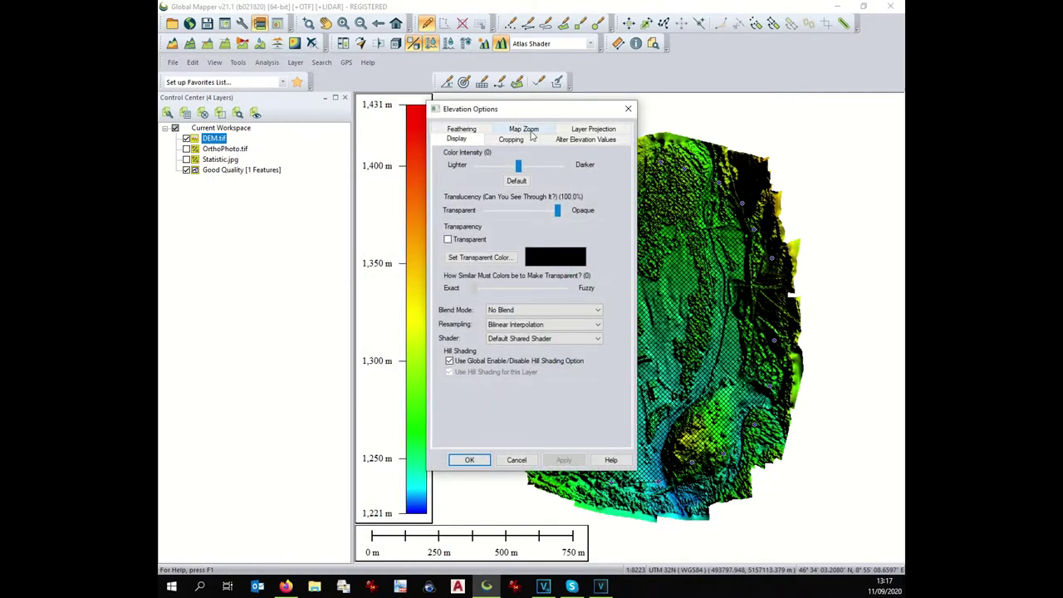
click(513, 140)
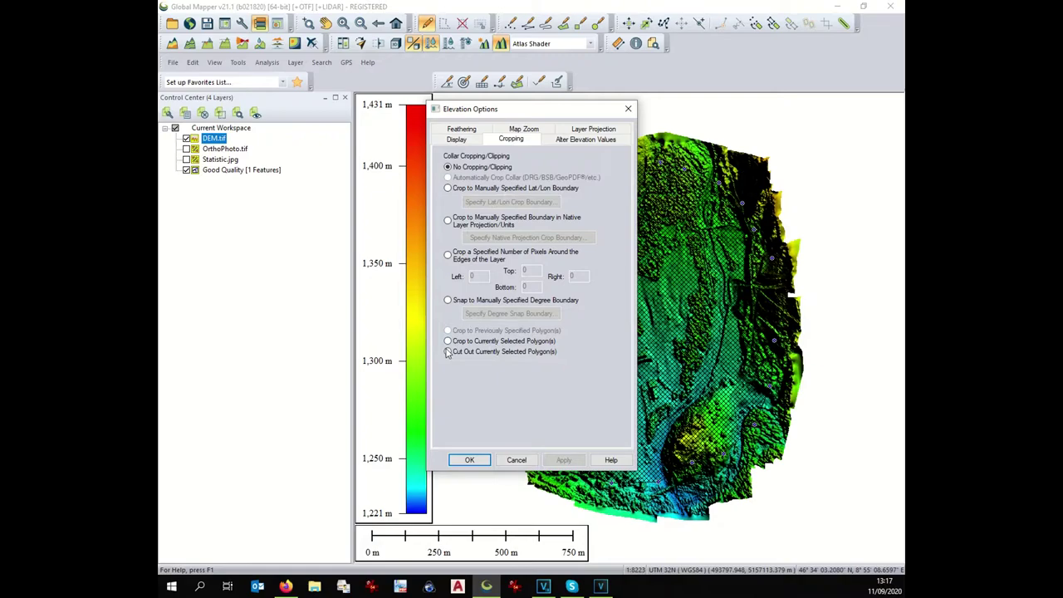
click(467, 460)
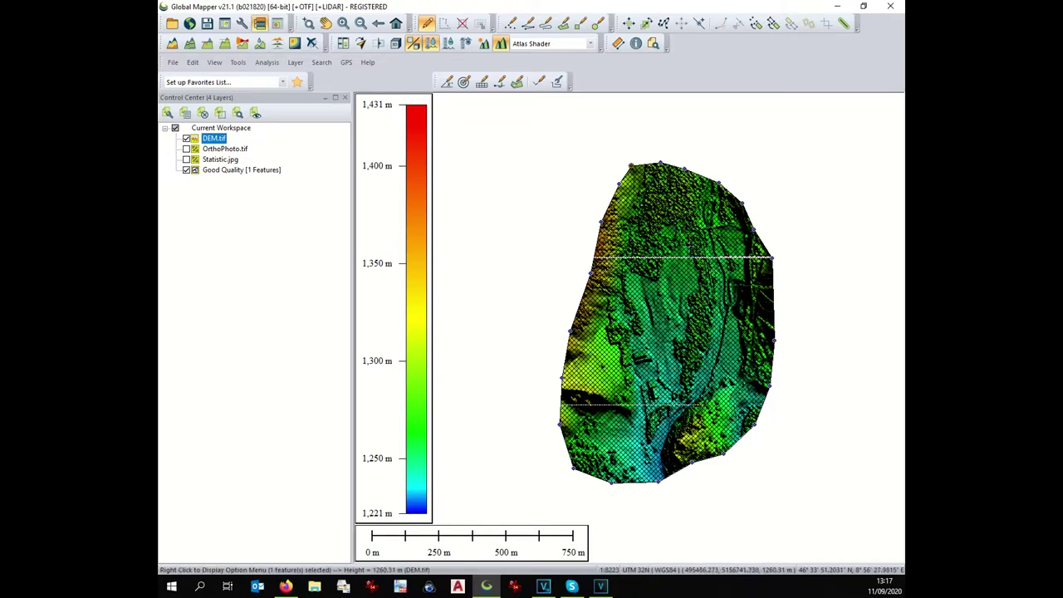
Show OrthoPhoto.tif over the cropped DEM and clear the selection of the Good Quality polygon.
mouse_move(692, 217)
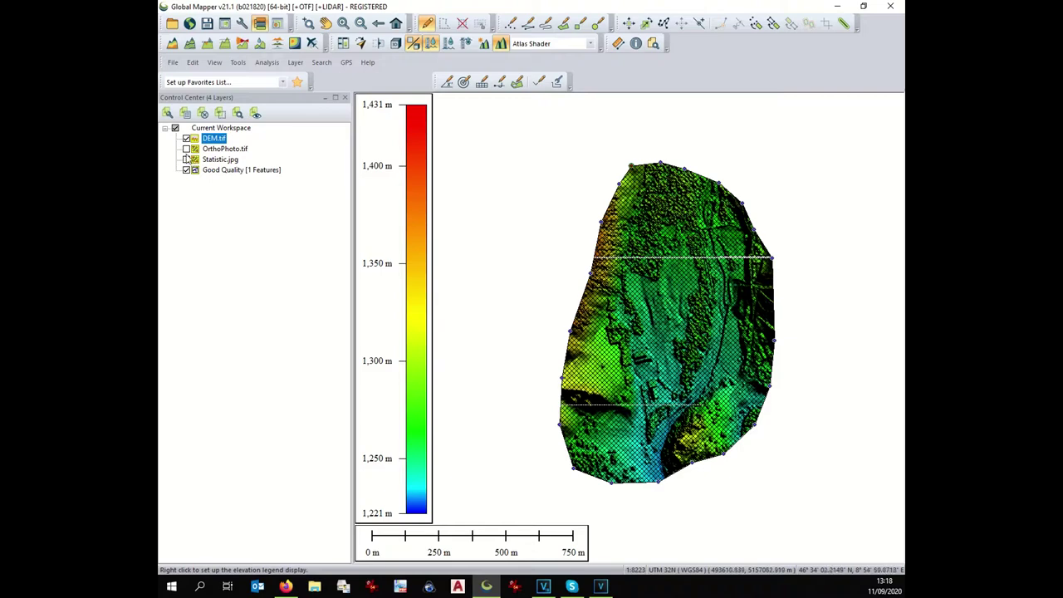
click(187, 149)
mouse_move(619, 282)
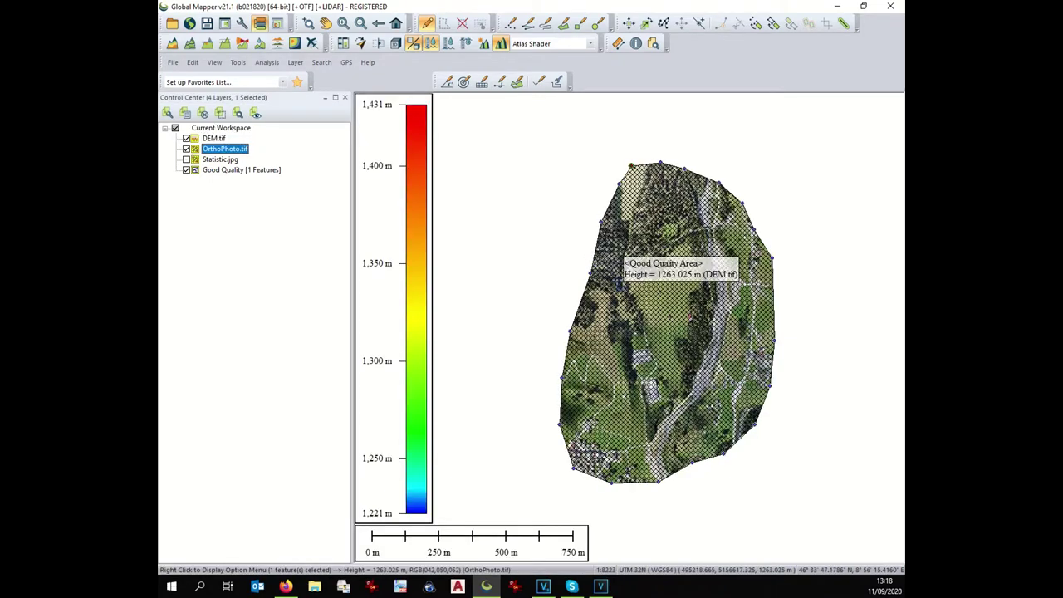
scroll(550, 251, down, 1)
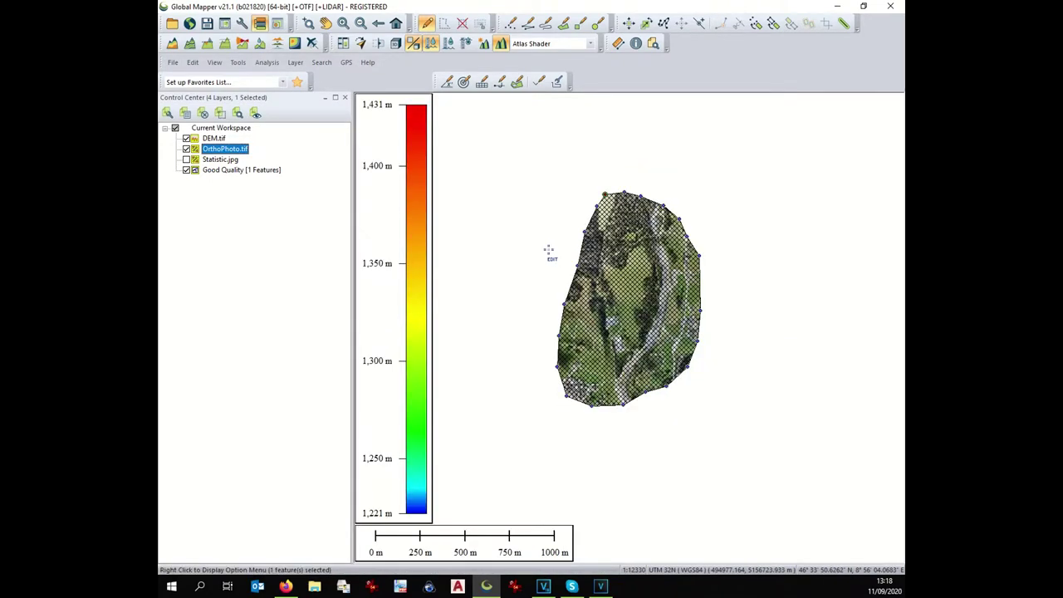
click(461, 25)
scroll(635, 316, up, 1)
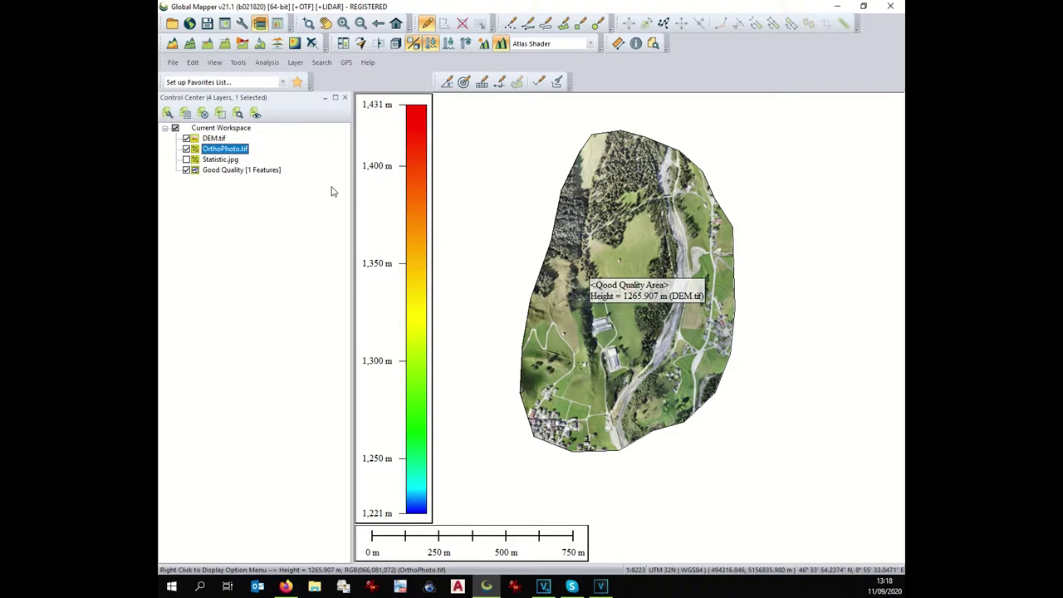
scroll(575, 304, down, 1)
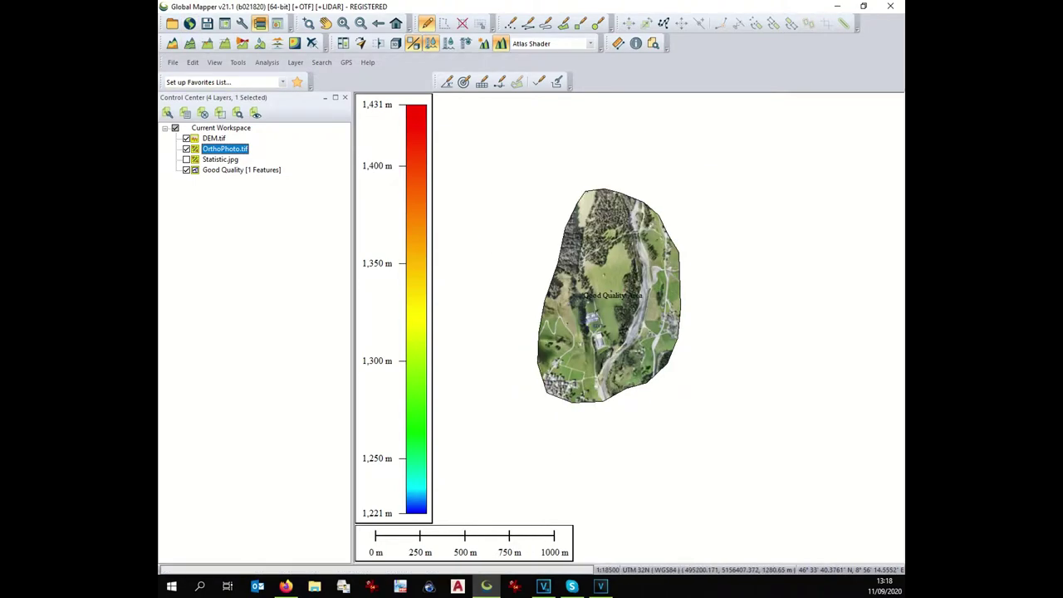
scroll(619, 324, down, 2)
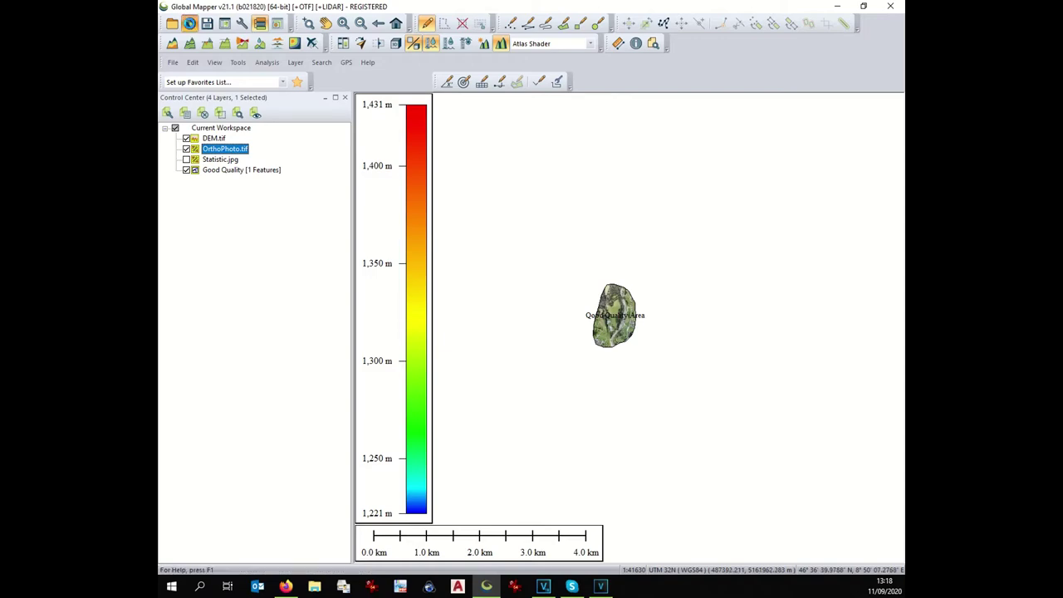
Load the World Imagery online source for the current screen bounds.
click(190, 25)
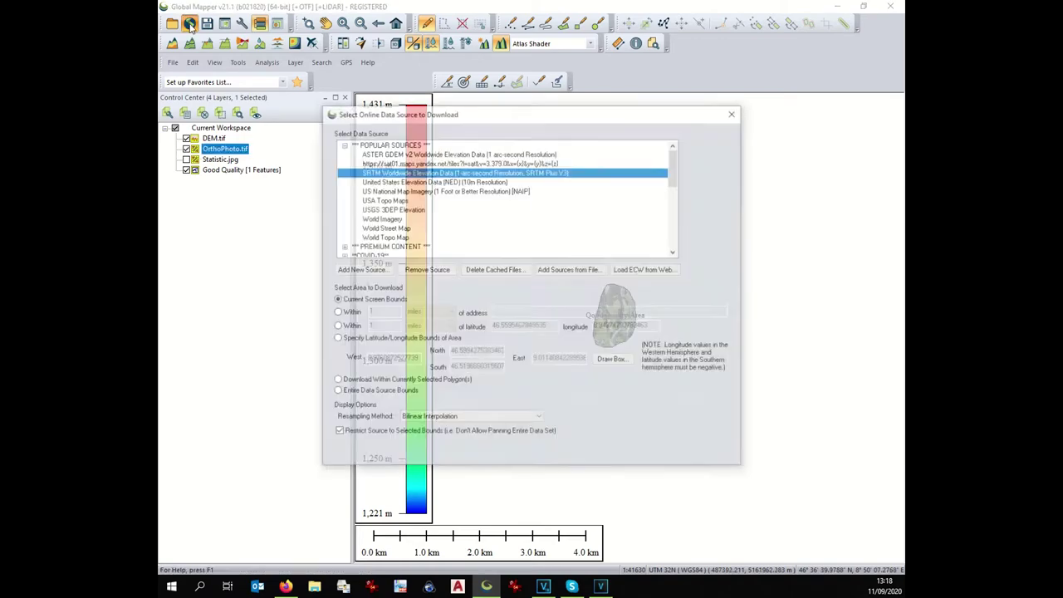
click(384, 218)
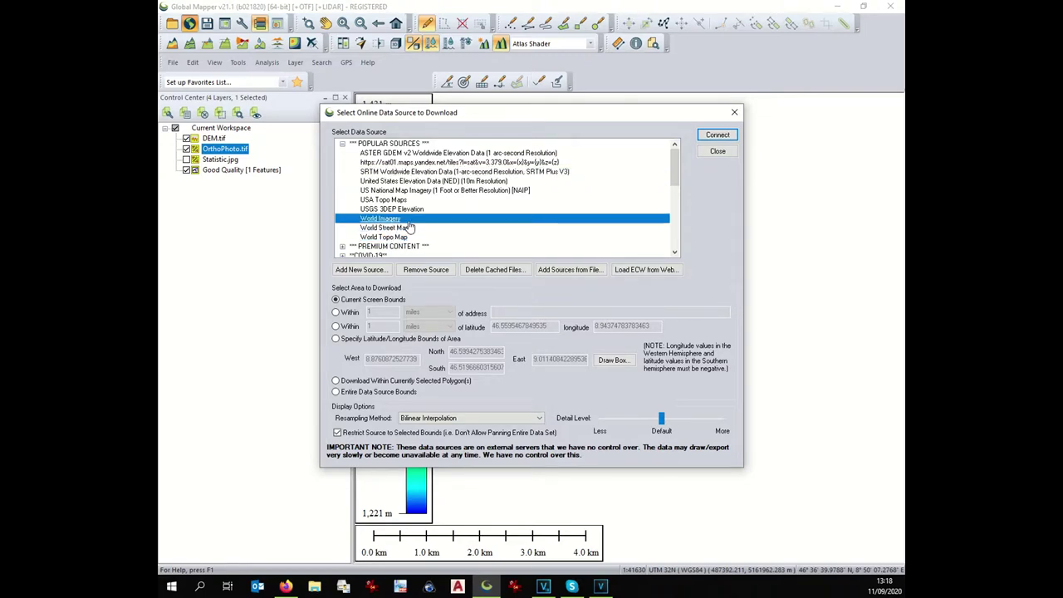
click(716, 136)
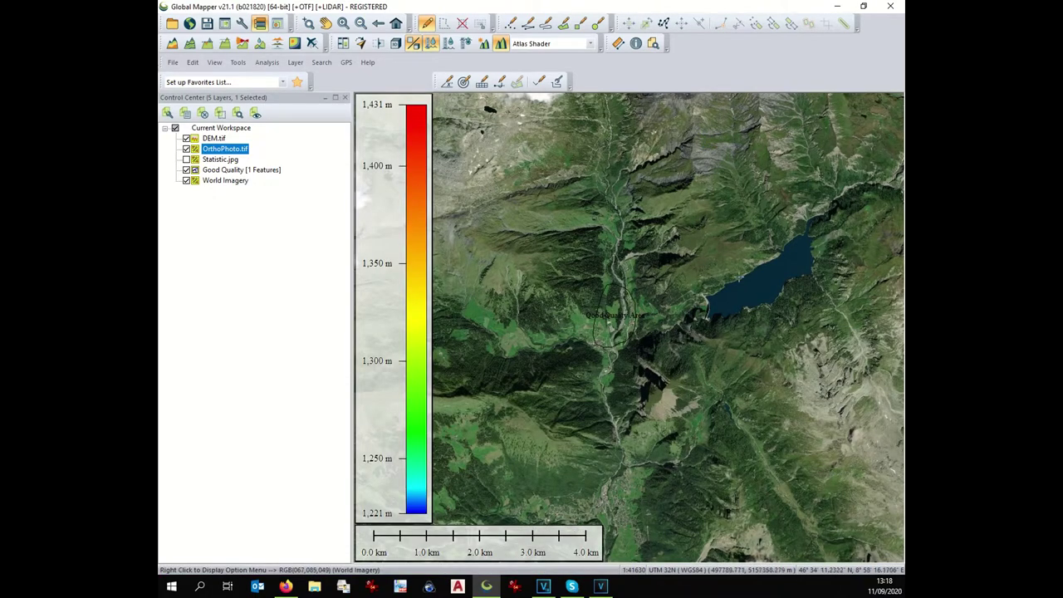
Reorder the World Imagery layer ahead of DEM.tif, declining to switch vector drawing to layer order.
click(220, 181)
drag(228, 146, 221, 138)
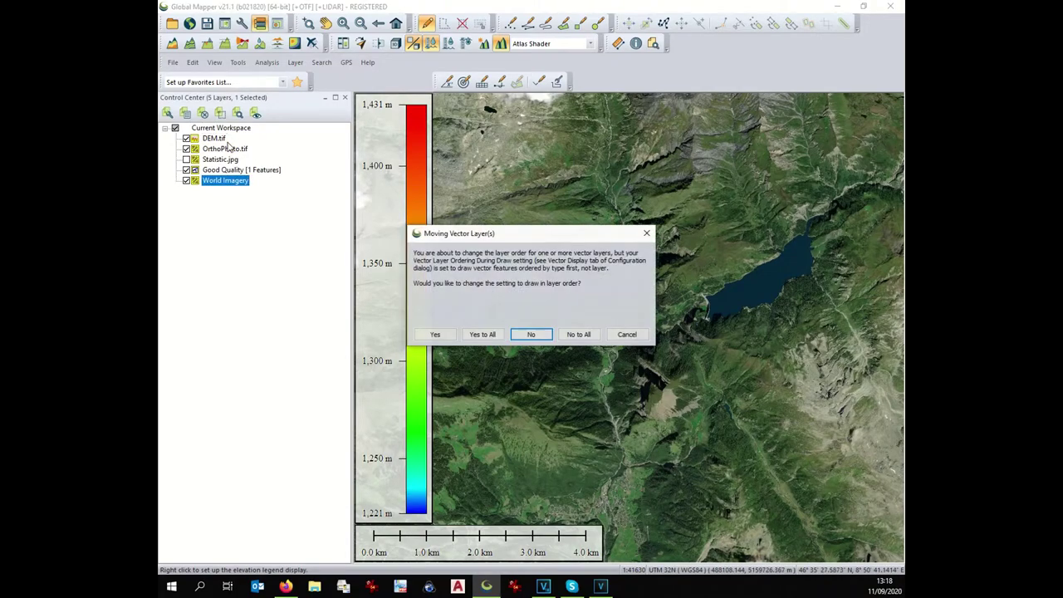
click(532, 336)
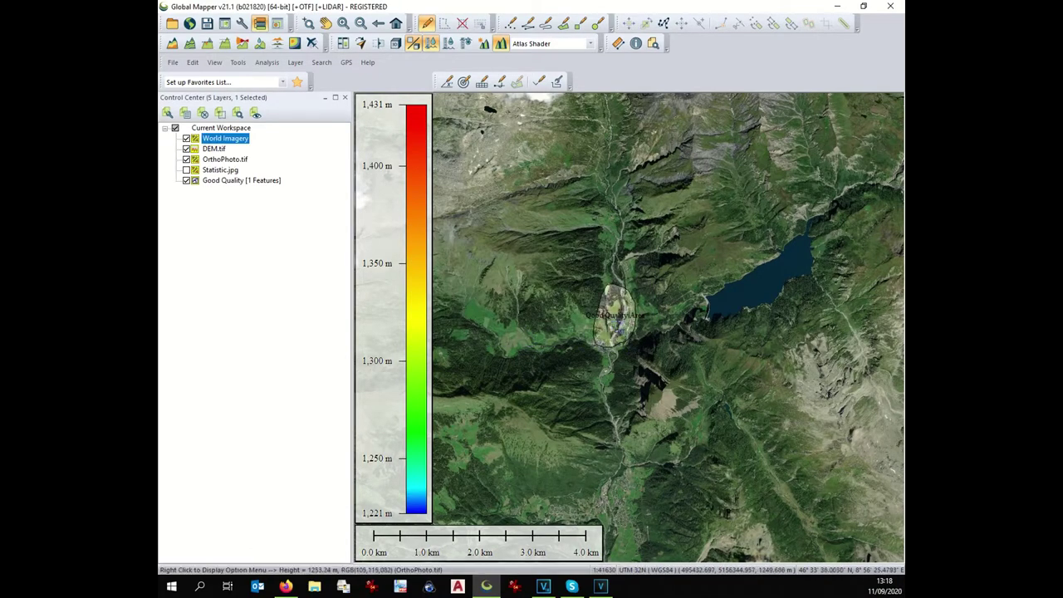
Hide the Good Quality polygon layer to expose the cropped orthophoto's edges against World Imagery.
scroll(617, 324, up, 2)
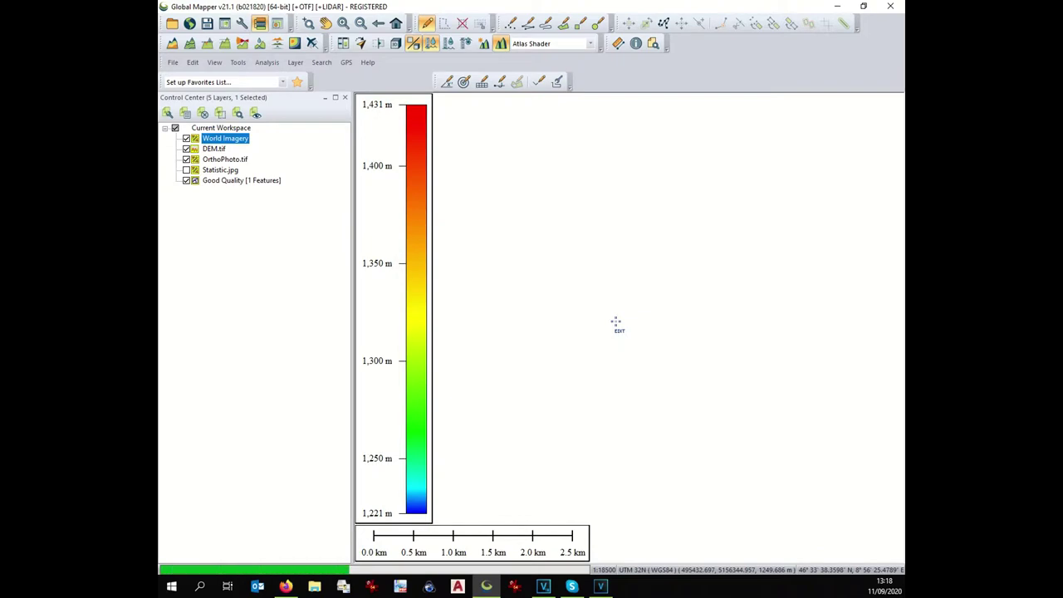
scroll(618, 325, up, 1)
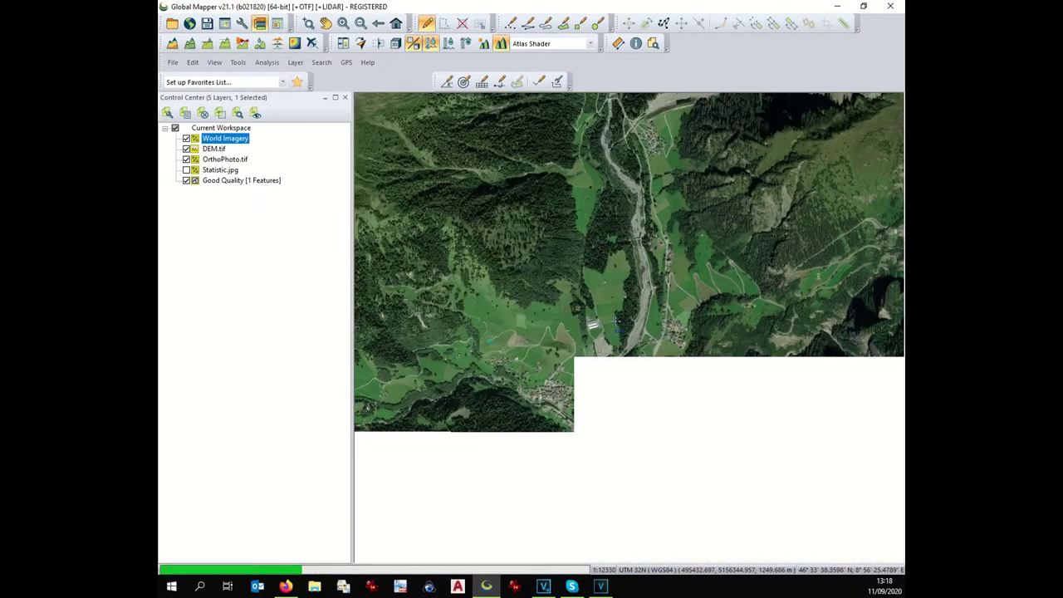
scroll(617, 325, up, 1)
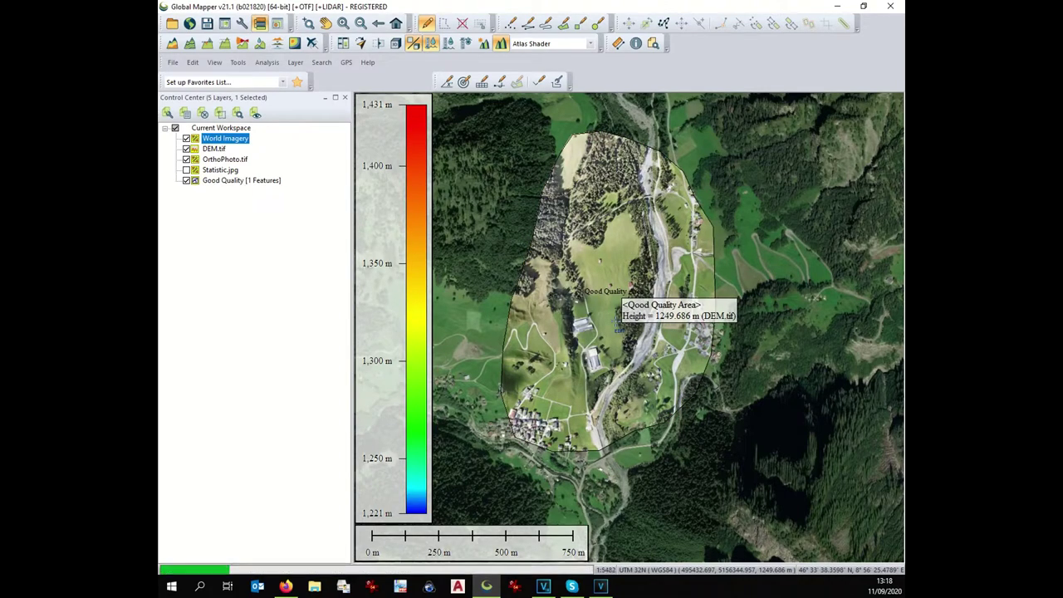
click(186, 180)
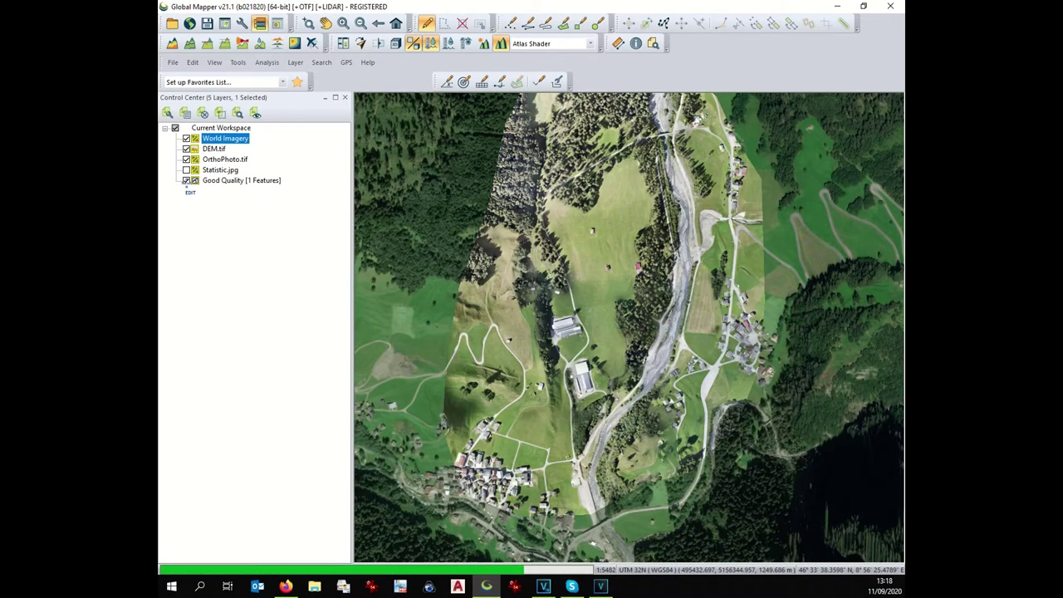
click(187, 183)
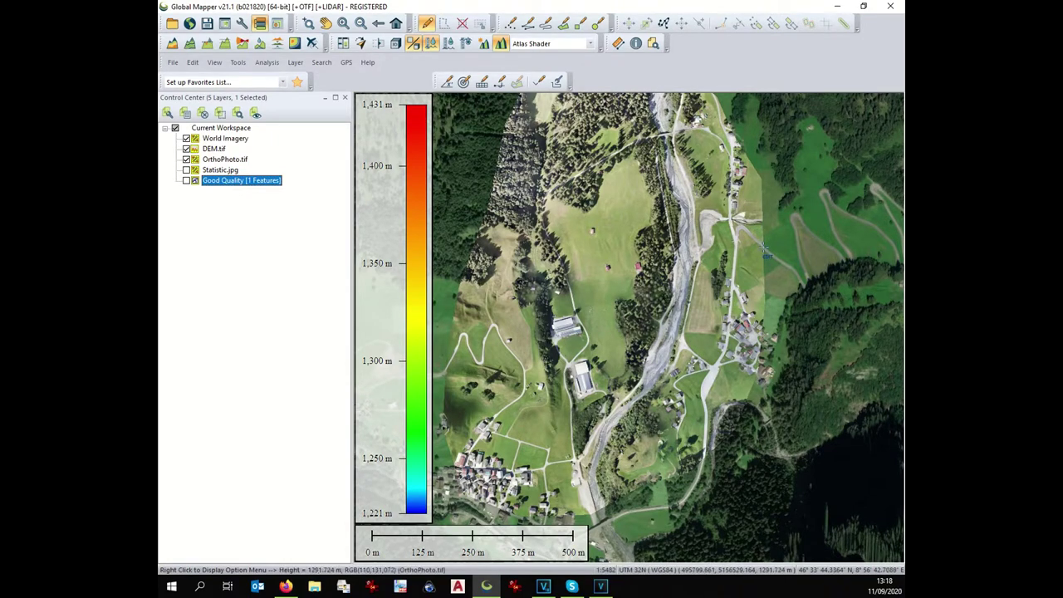
Examine how roads and the river line up between OrthoPhoto.tif and World Imagery along the eastern and southern crop edges.
mouse_move(763, 247)
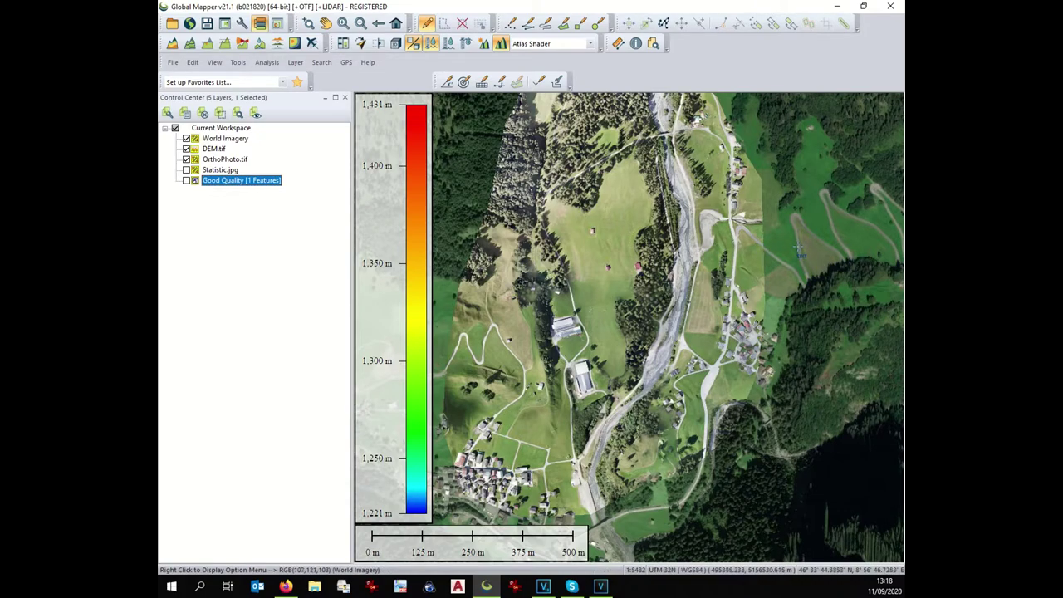
key(alt+p)
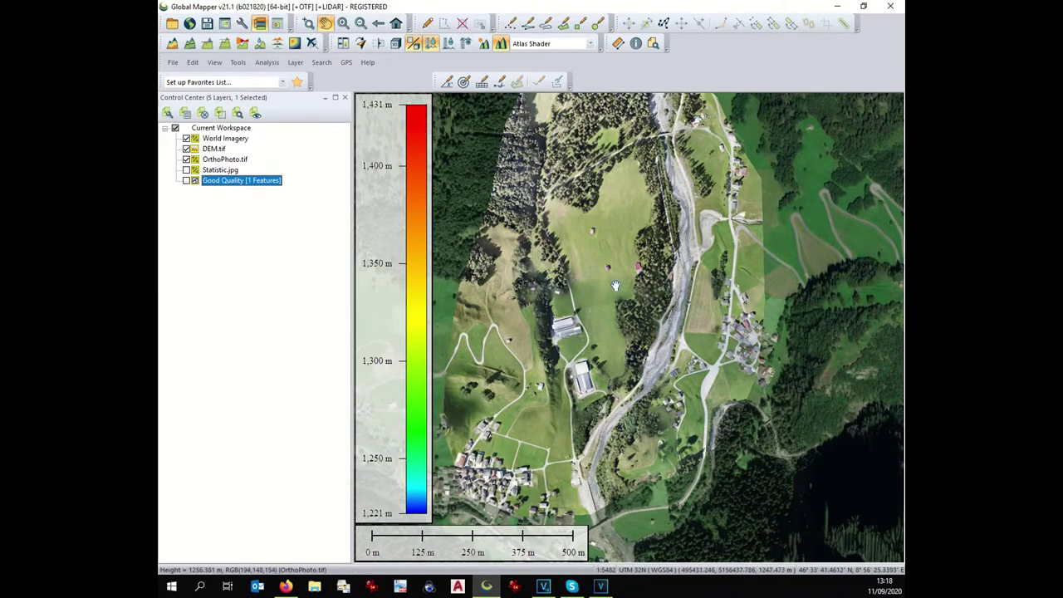
drag(615, 285, 676, 222)
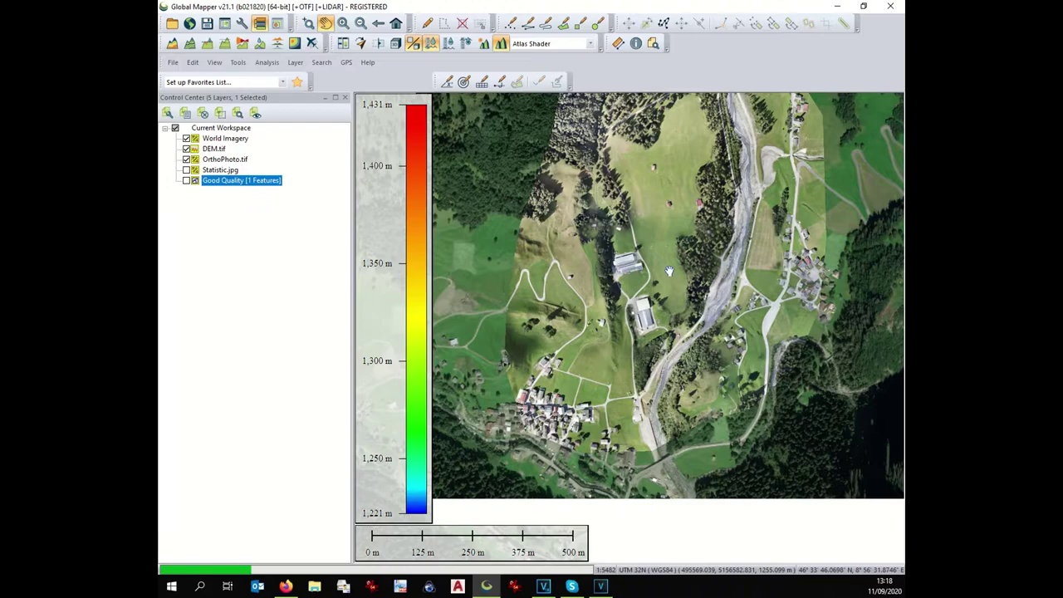
drag(668, 259, 654, 226)
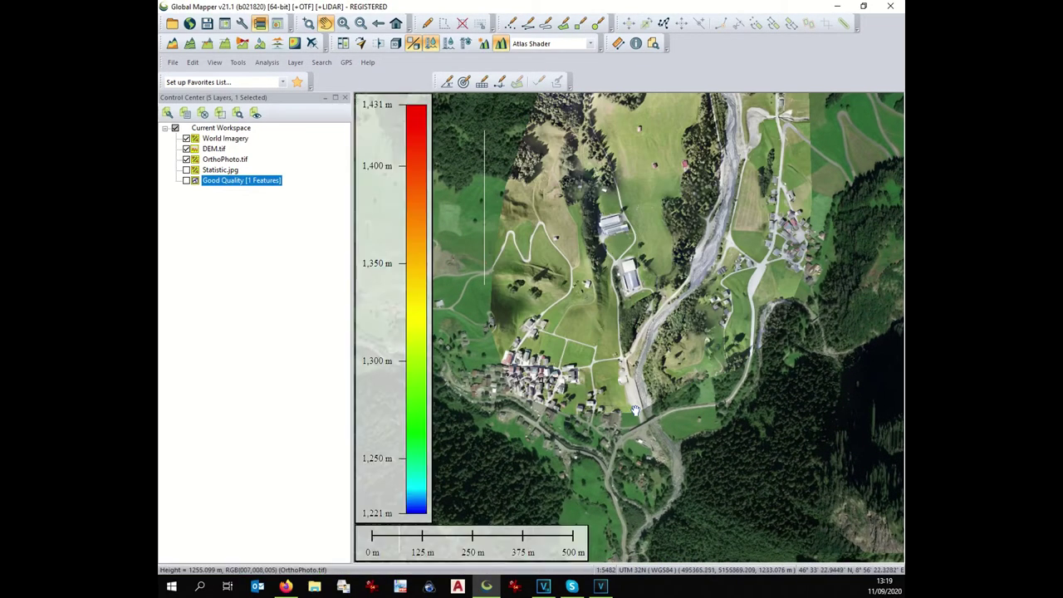
mouse_move(634, 411)
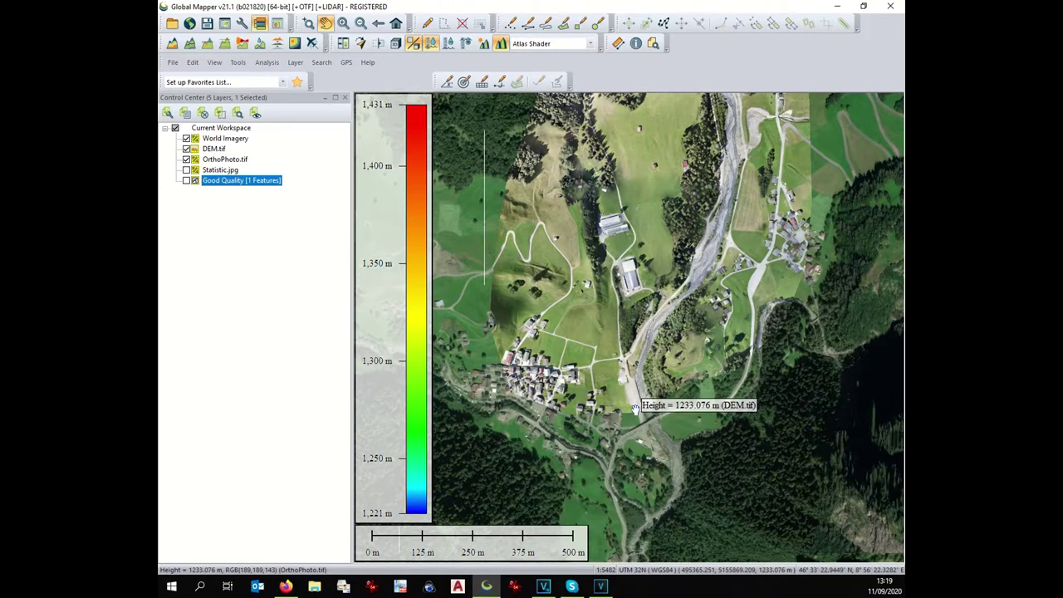
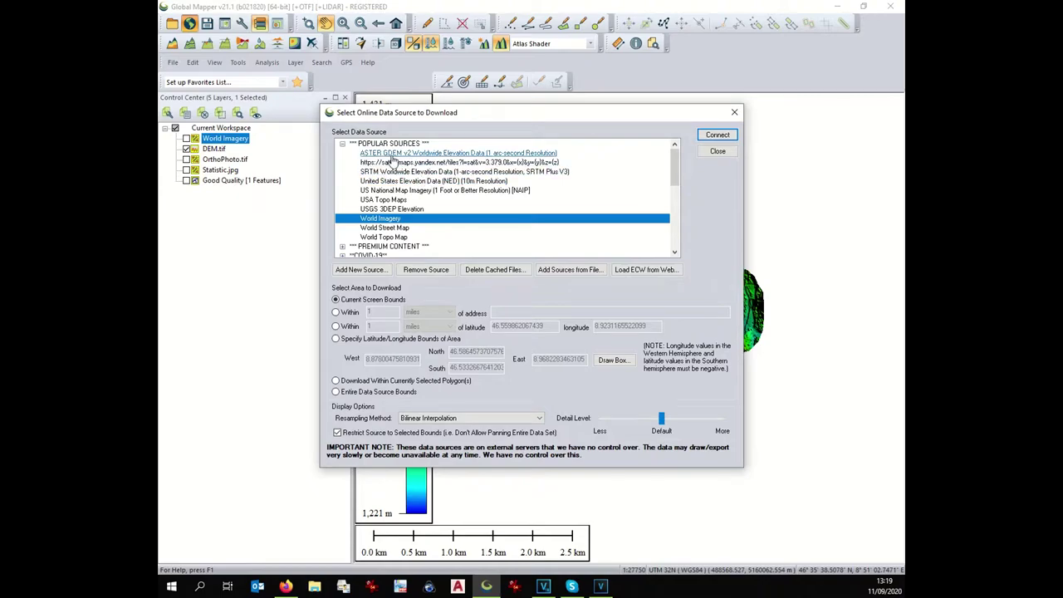
Load SRTM Worldwide Elevation Data (1-arc-second Resolution, SRTM Plus V3) for the current screen bounds.
click(392, 171)
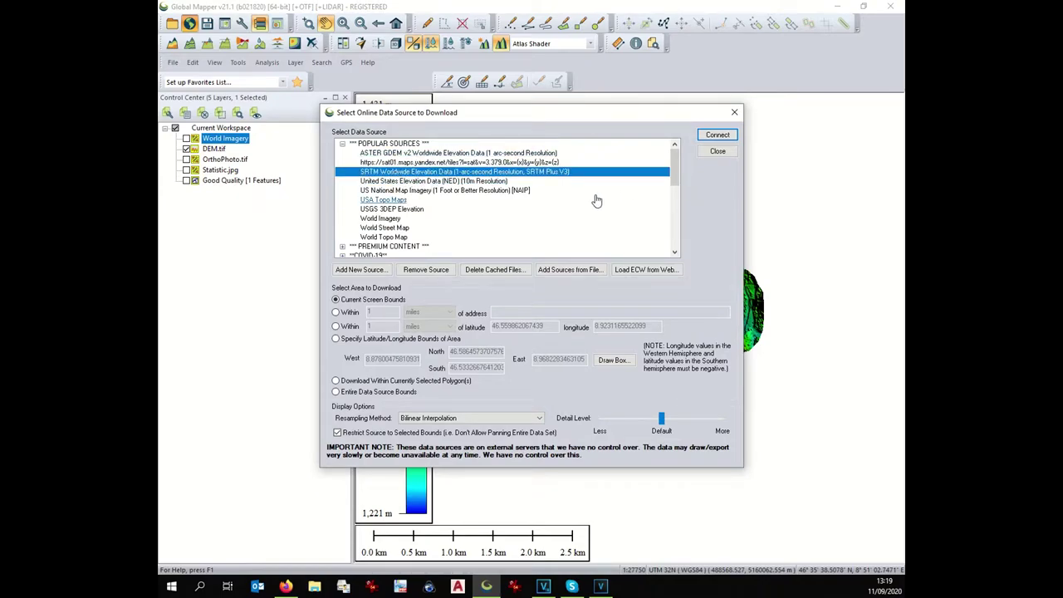
click(720, 135)
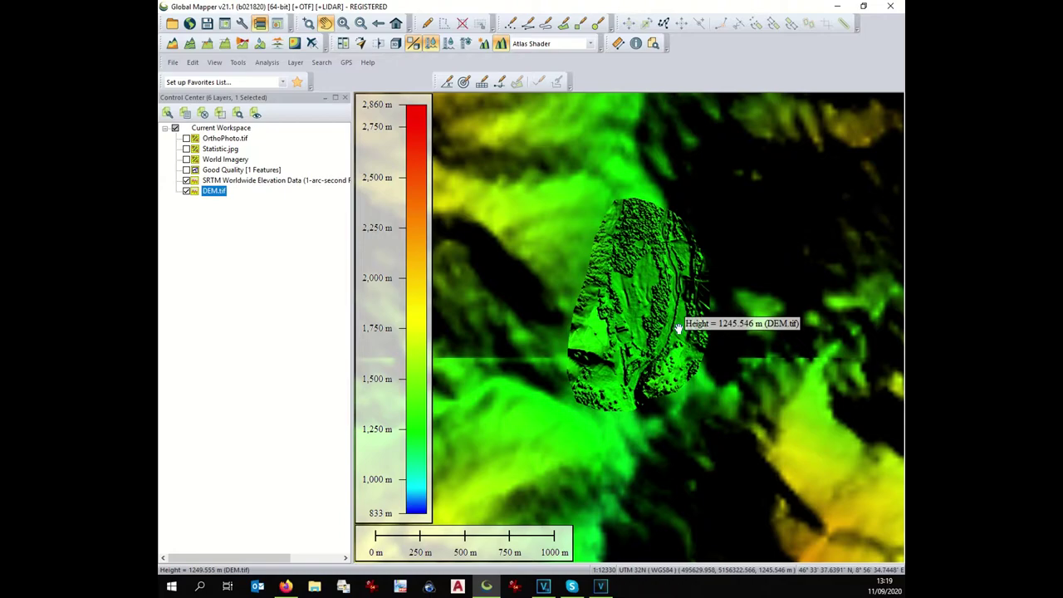
Draw a path profile about 192 m long across the western edge of DEM.tif to compare its heights with SRTM.
scroll(679, 327, up, 1)
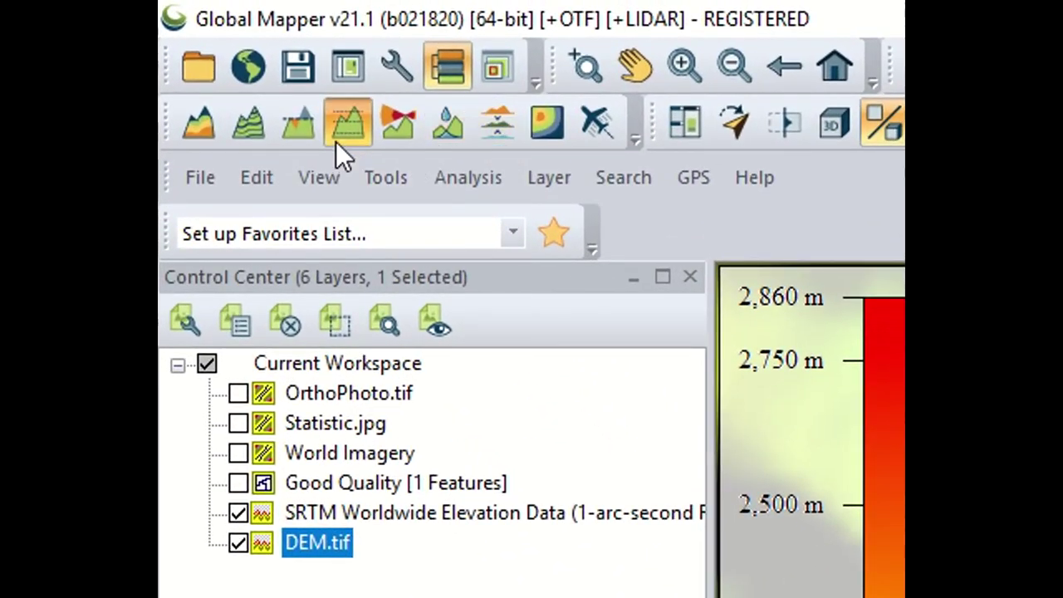
click(342, 143)
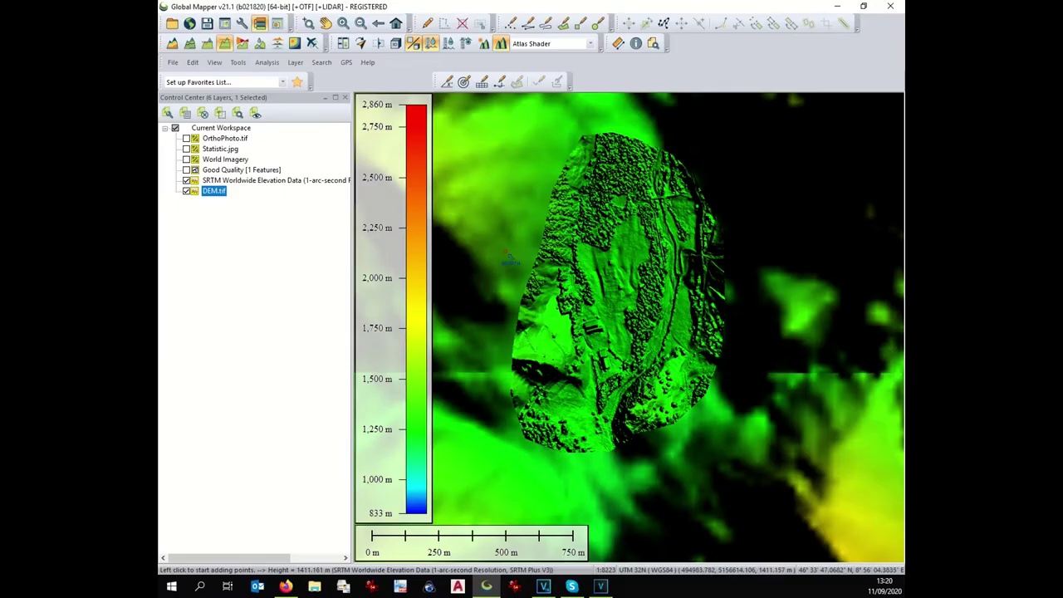
click(488, 340)
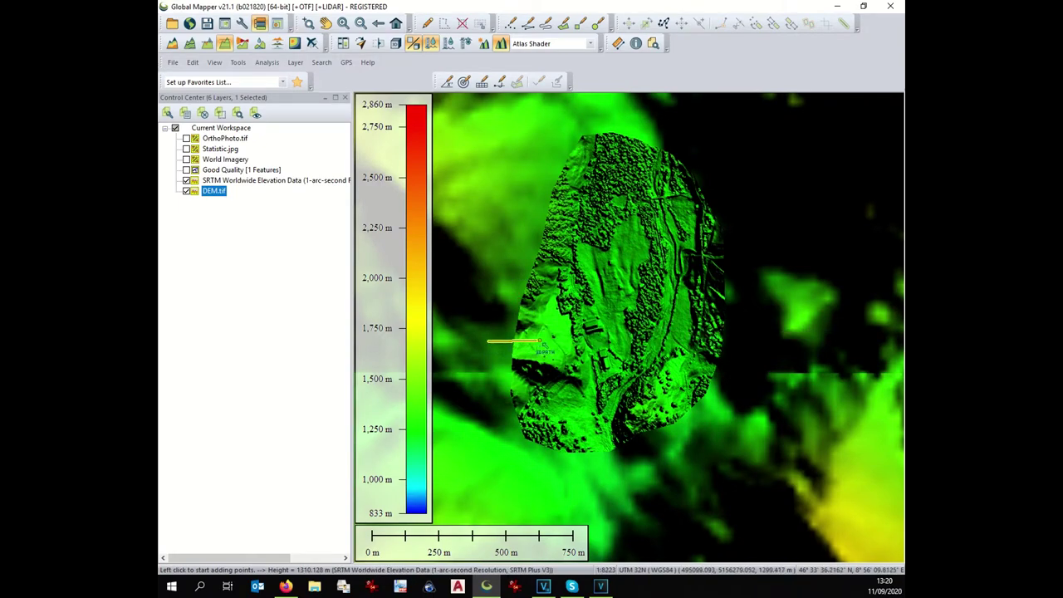
right_click(542, 340)
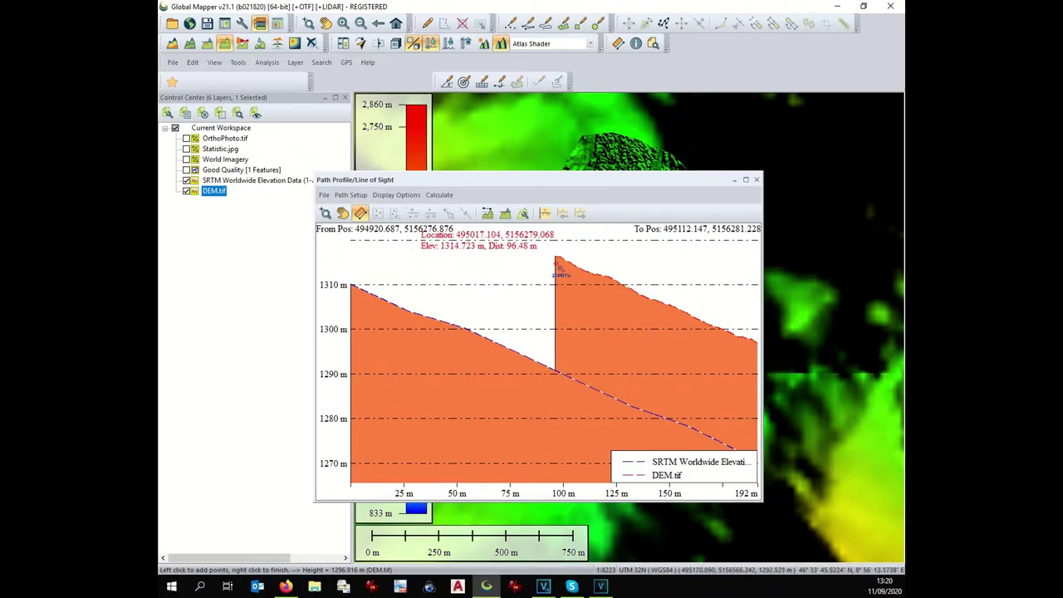
click(757, 181)
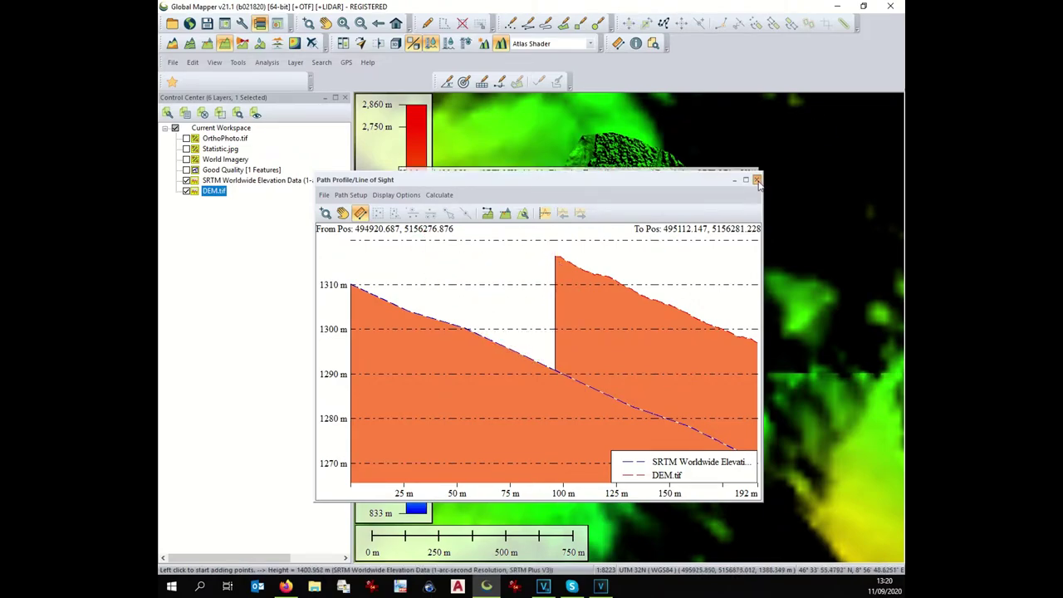
Draw a path profile about 142 m long across the southern edge of DEM.tif to compare its heights with SRTM.
scroll(554, 309, down, 1)
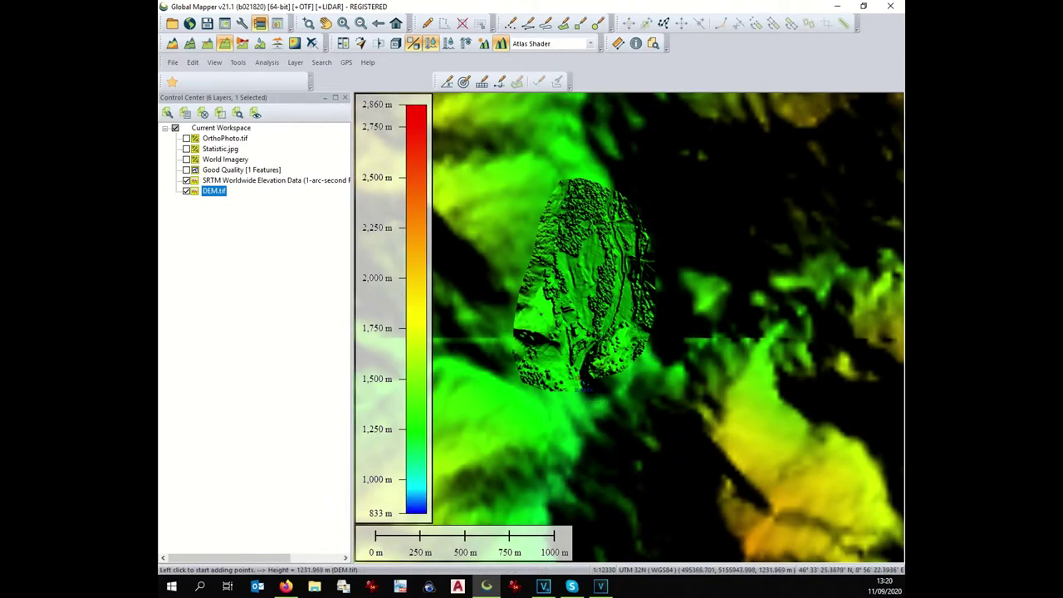
click(577, 376)
right_click(580, 400)
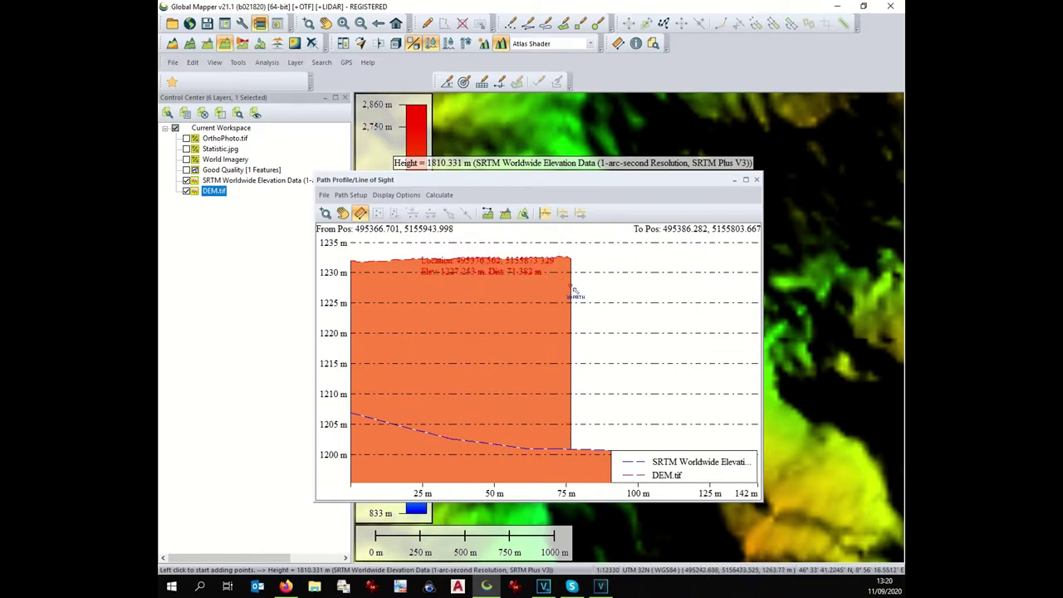
click(757, 181)
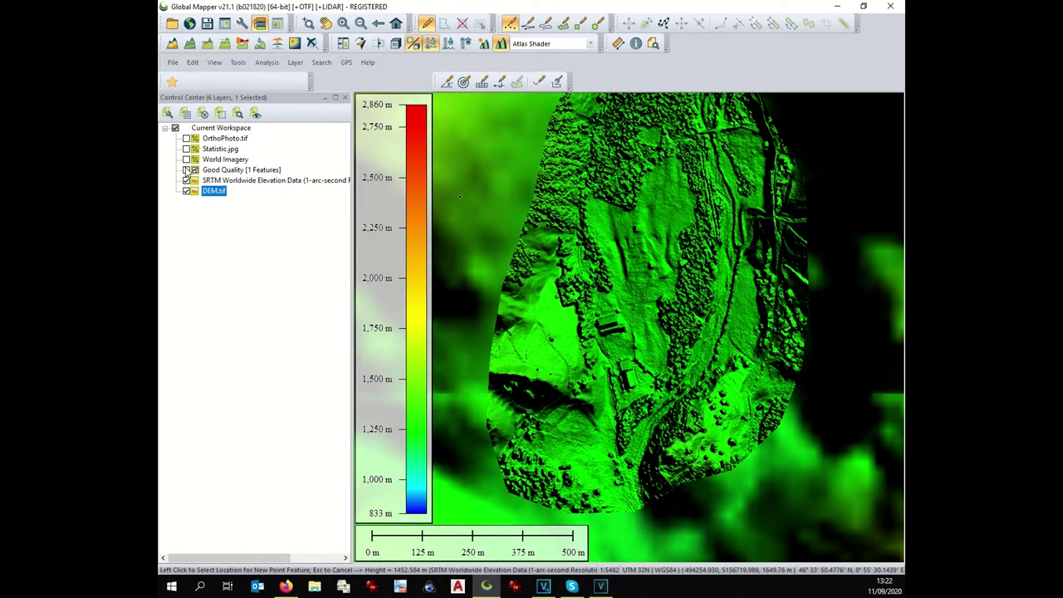
Show OrthoPhoto.tif and create a point named "point 1" in the northern meadow on a new layer called Reference Points.
click(187, 138)
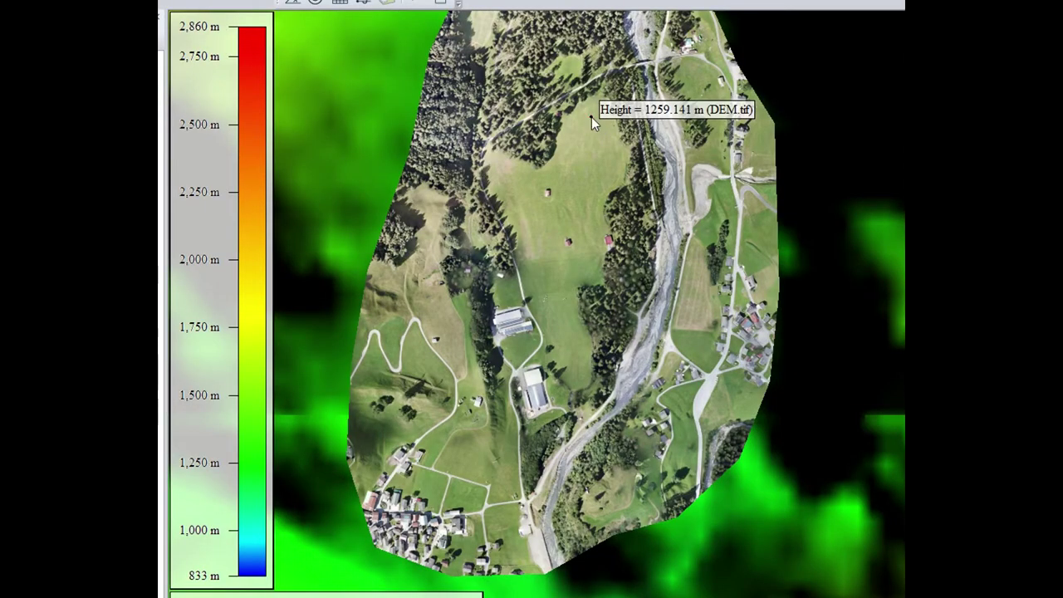
click(592, 117)
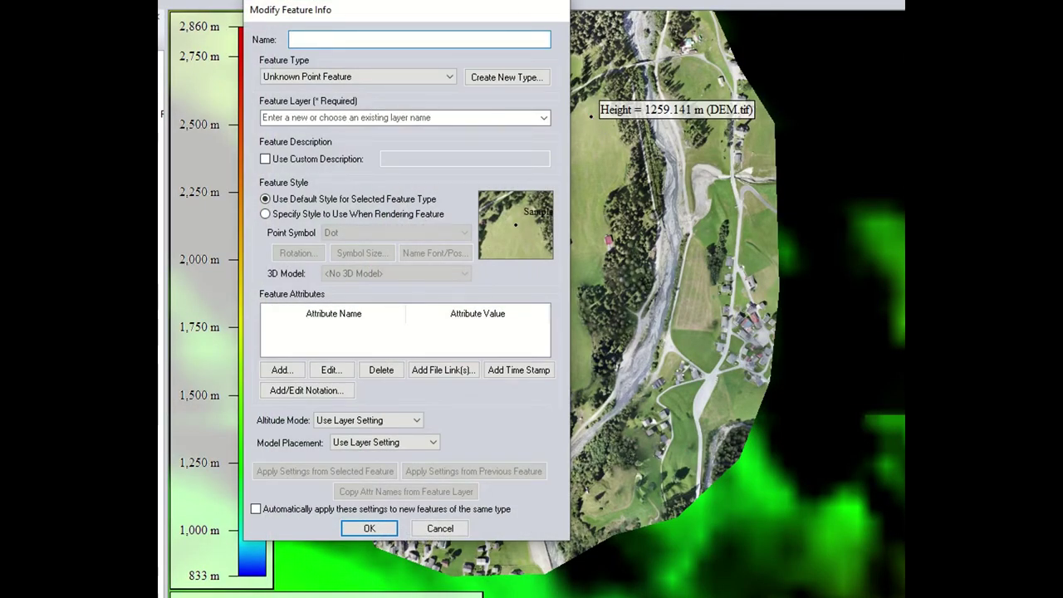
text(point 1)
key(Tab)
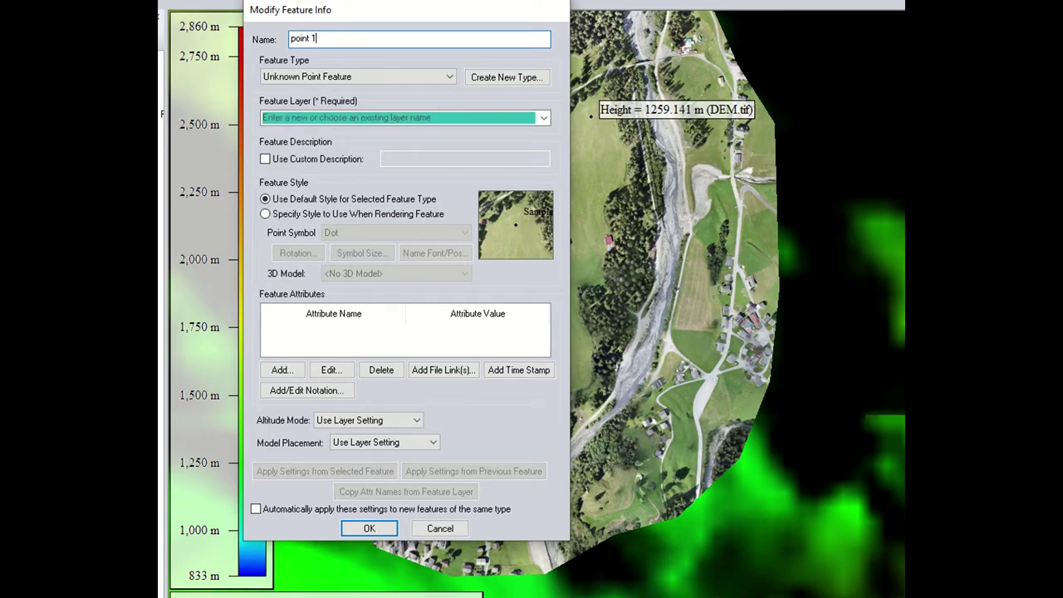
click(487, 118)
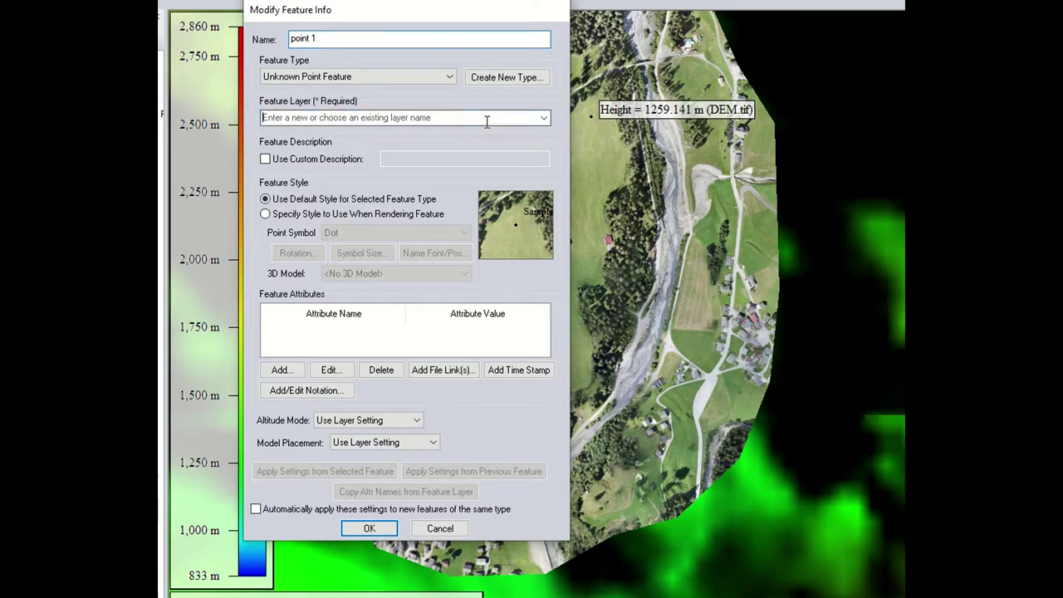
text(Referen)
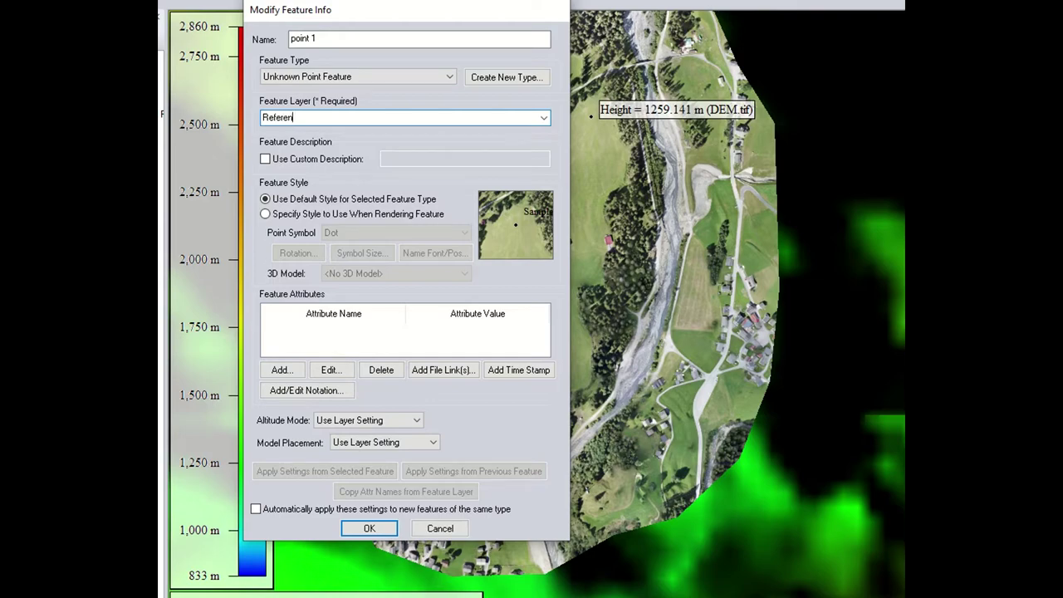
text(ce Points)
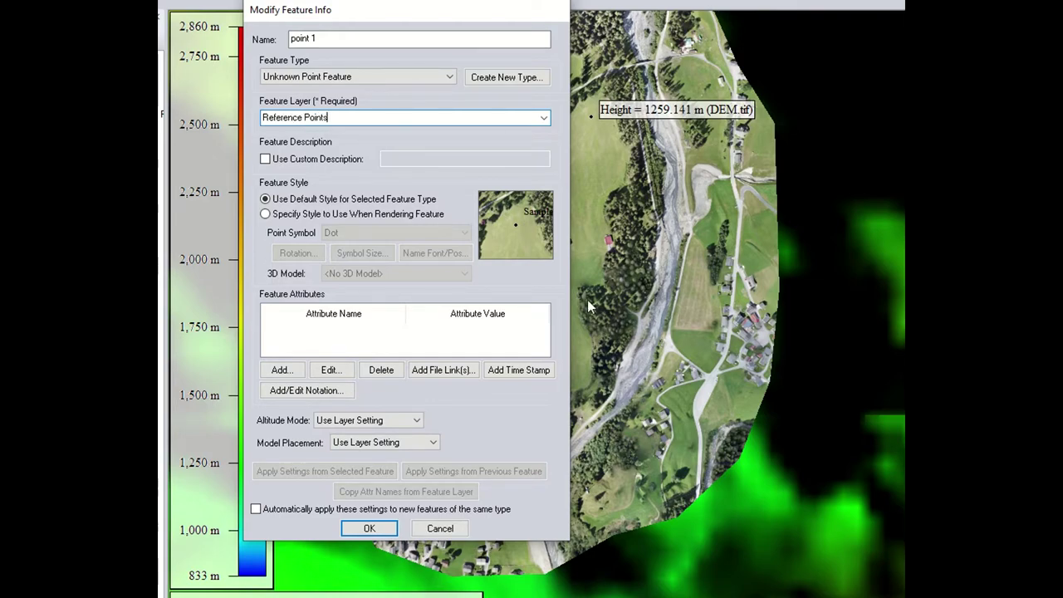
click(373, 529)
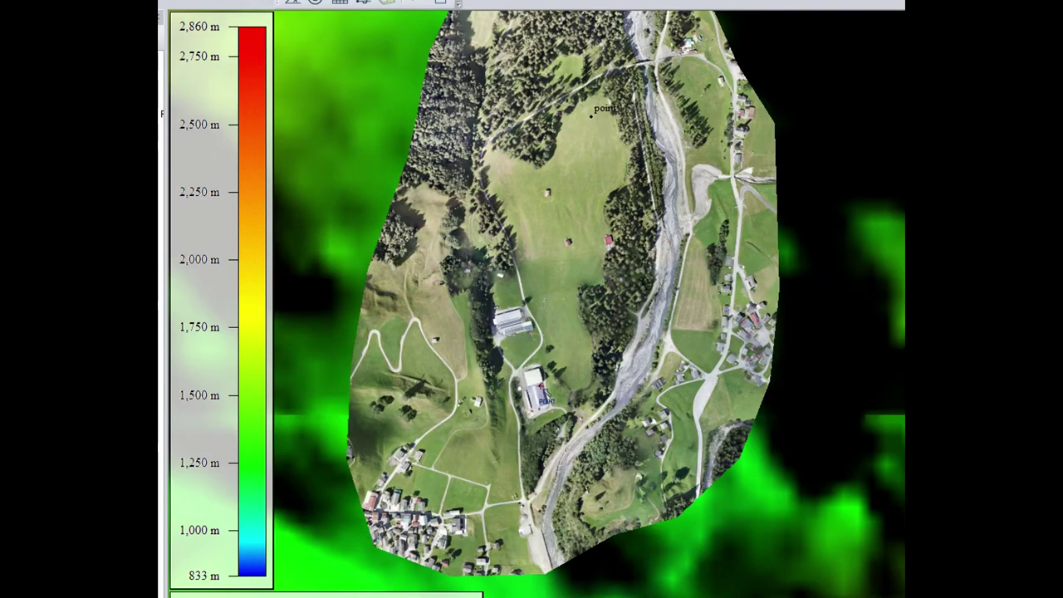
Create a point named "Point 2" in the field east of the river on the Reference Points layer.
click(691, 309)
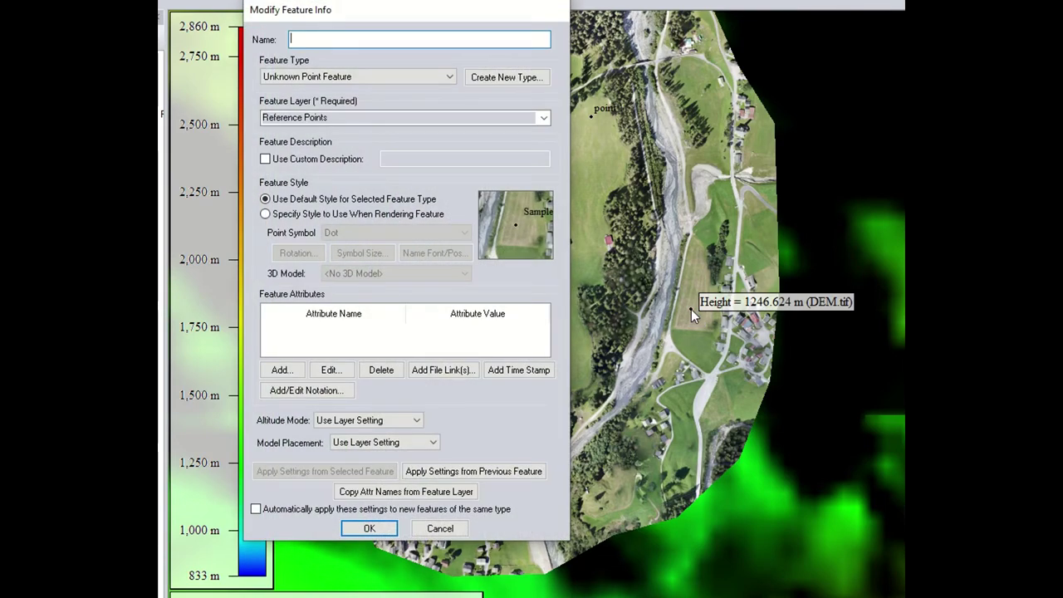
text(Point 2)
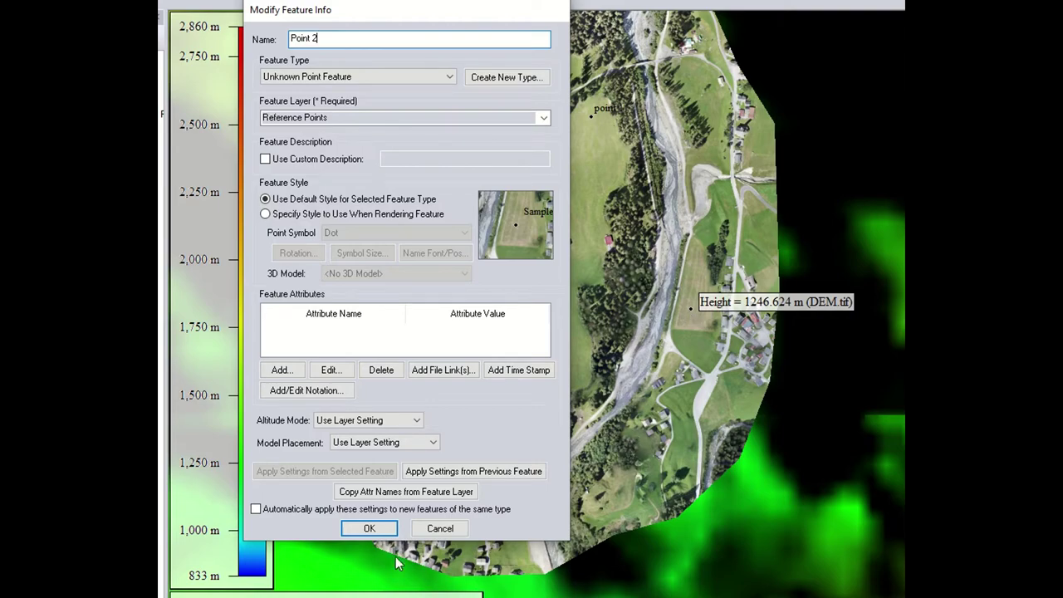
click(369, 529)
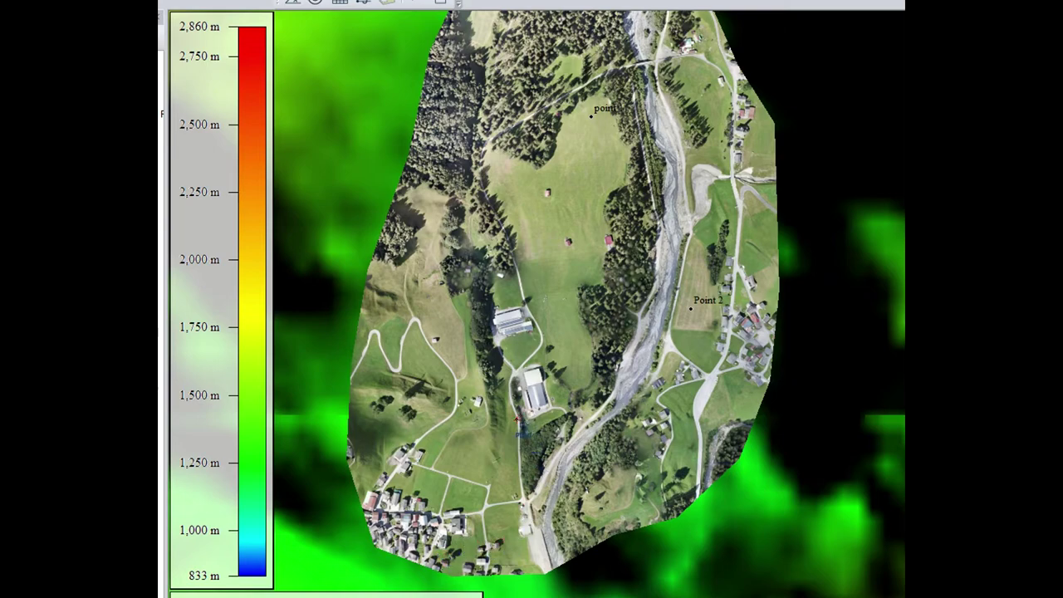
Create a point named "Point 3" between the two large buildings west of the river on the Reference Points layer.
mouse_move(521, 350)
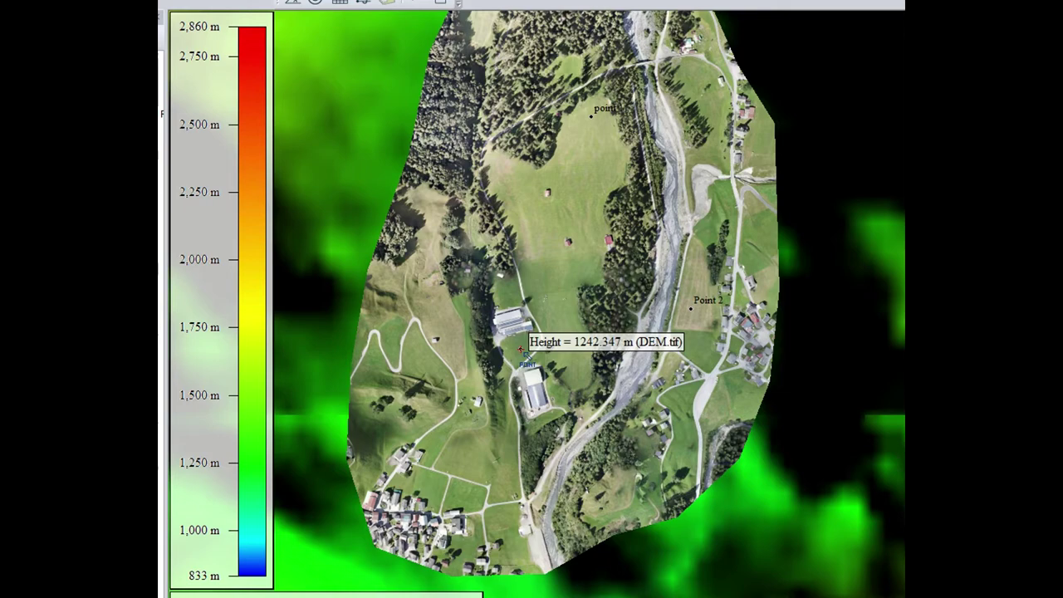
click(521, 350)
text(P)
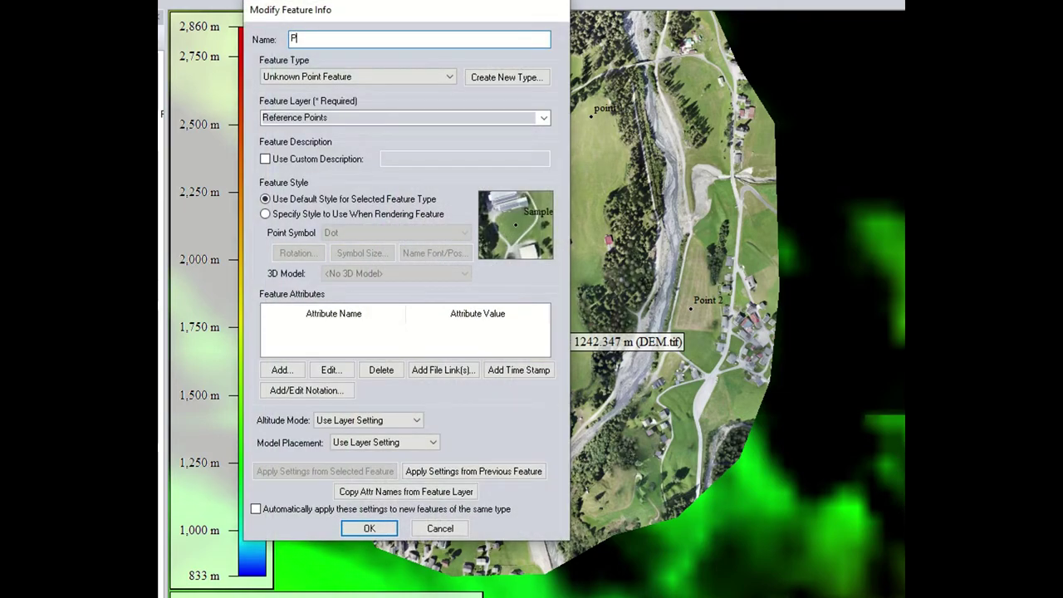
text(oint 3)
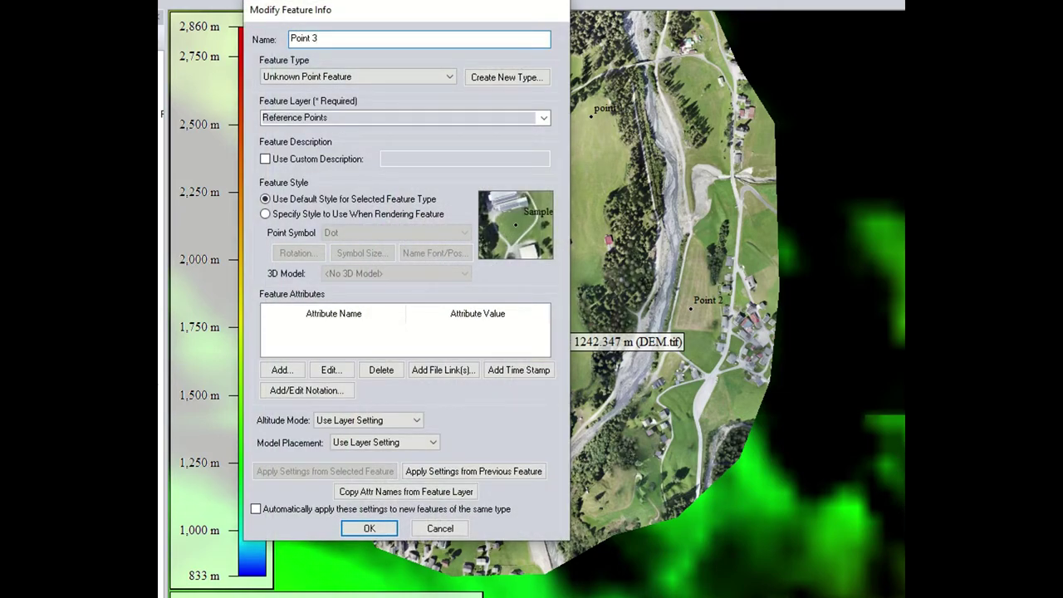
key(Return)
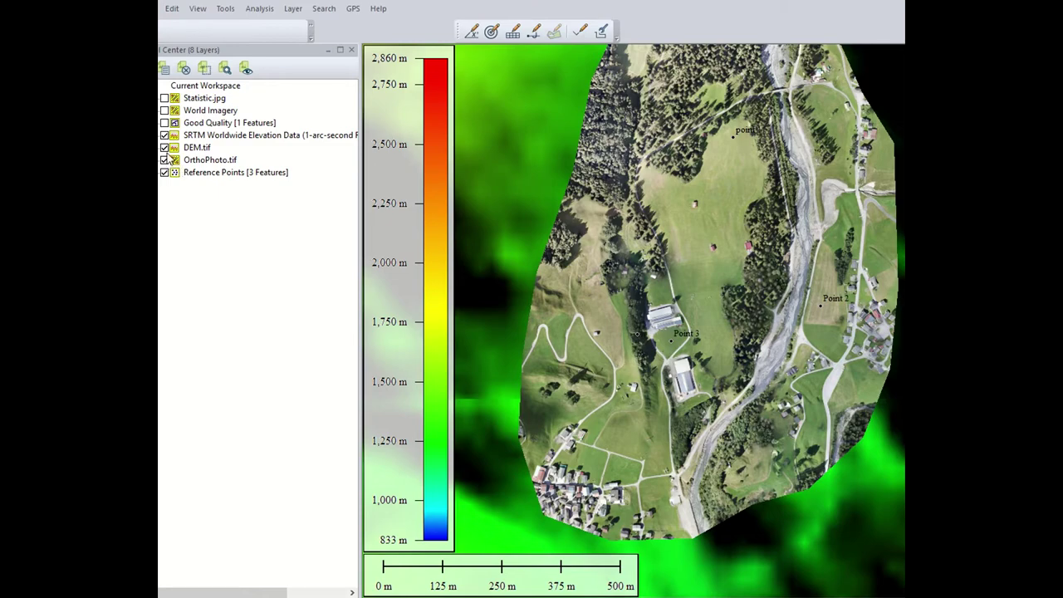
Hide OrthoPhoto.tif and the SRTM Worldwide Elevation Data so that only DEM.tif is displayed with the Reference Points.
click(167, 151)
click(166, 147)
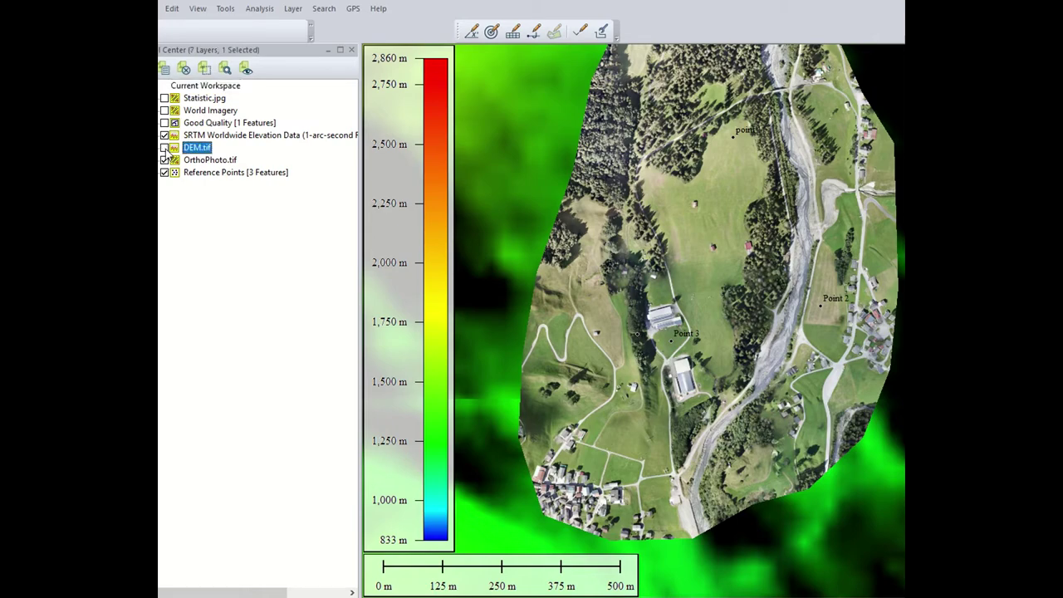
click(166, 162)
click(165, 159)
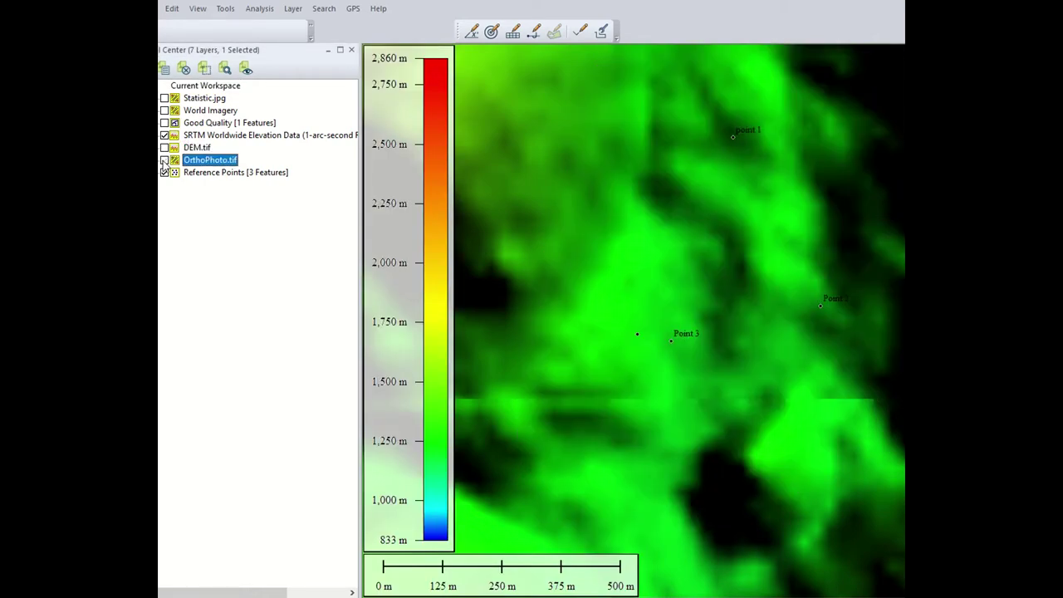
click(164, 135)
click(165, 147)
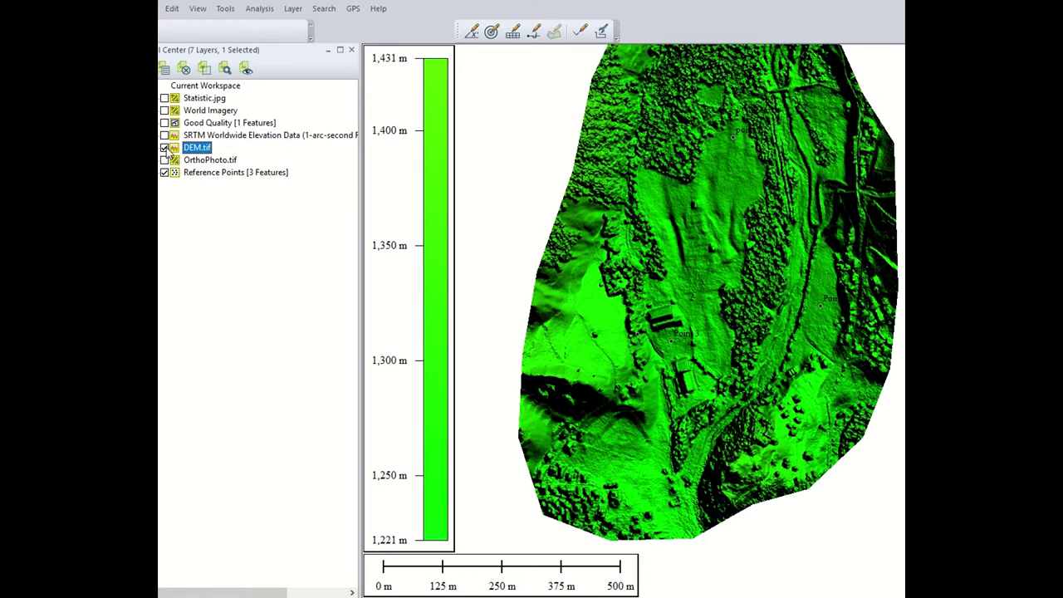
Select all features of the Reference Points layer and apply elevations to them from the terrain layers, without a unit label.
click(200, 173)
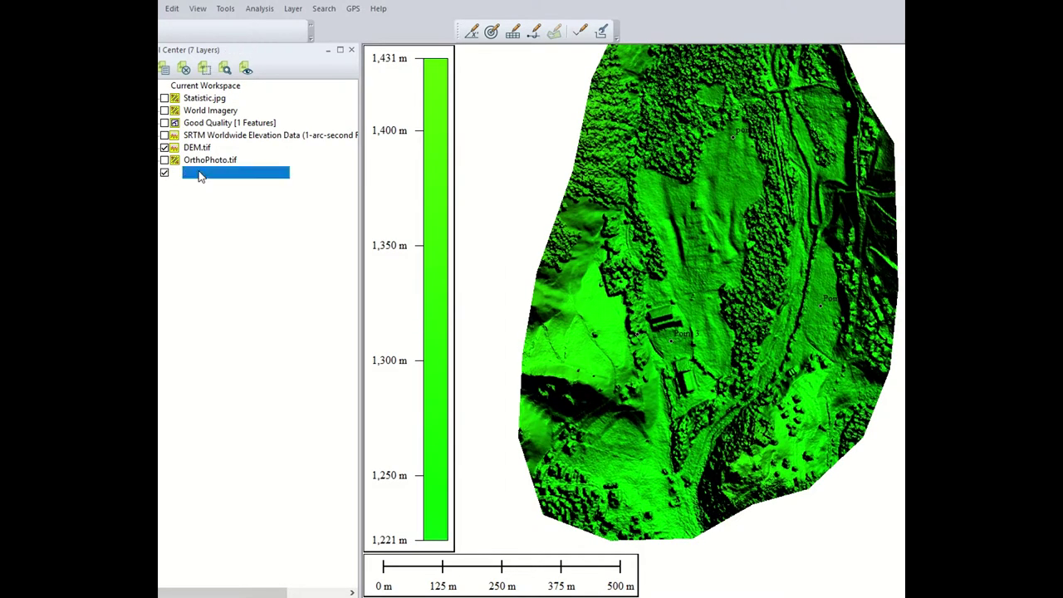
right_click(199, 174)
click(296, 376)
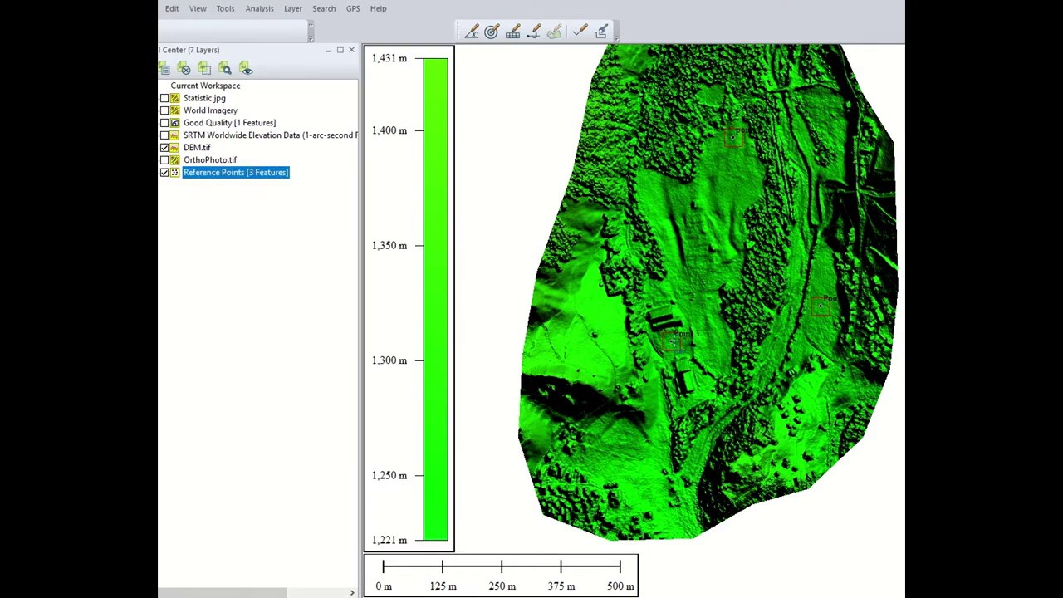
right_click(674, 345)
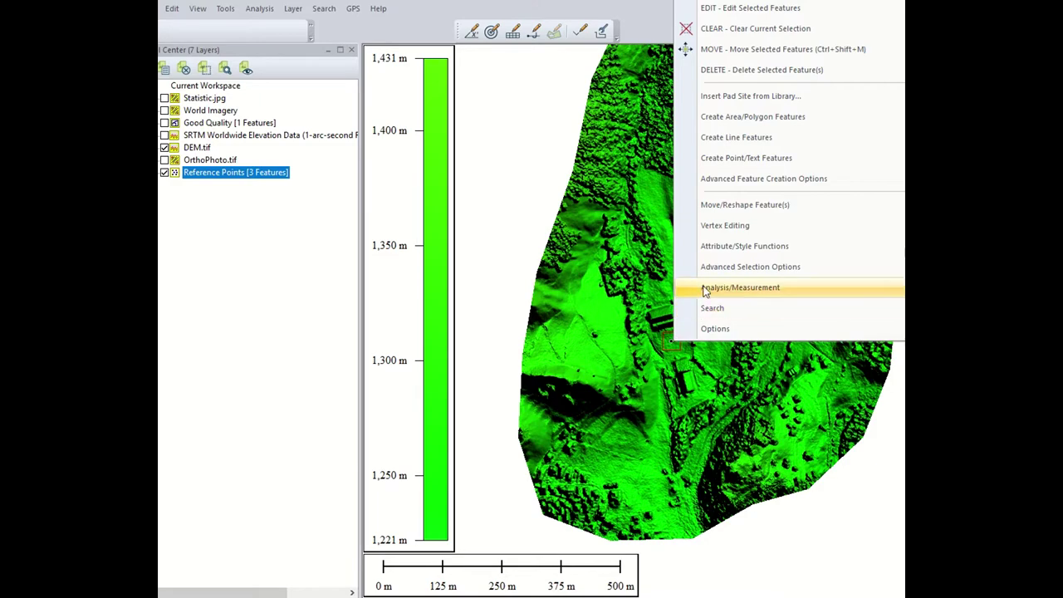
mouse_move(698, 291)
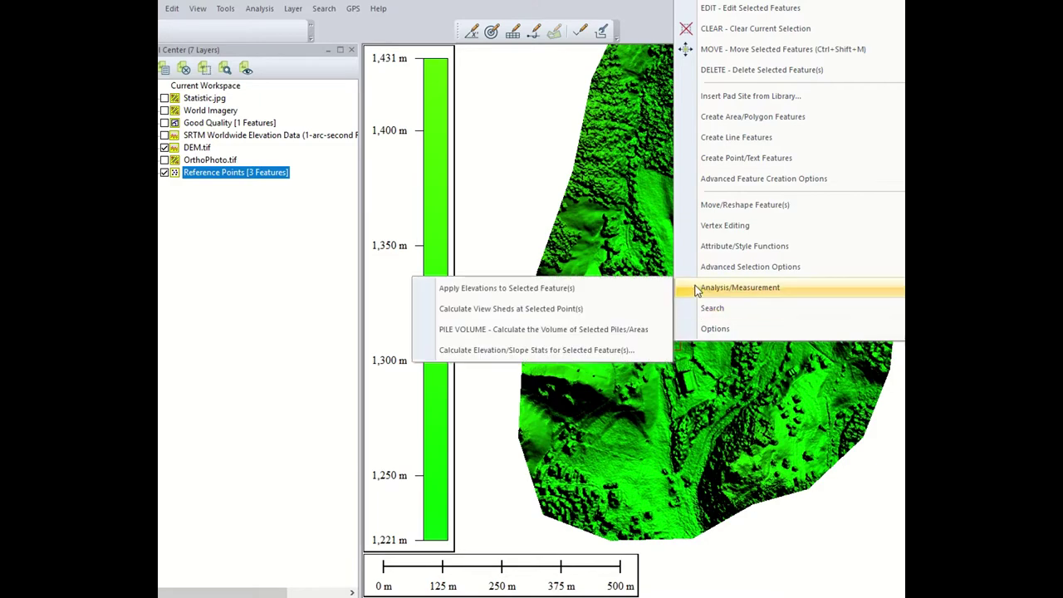
click(628, 296)
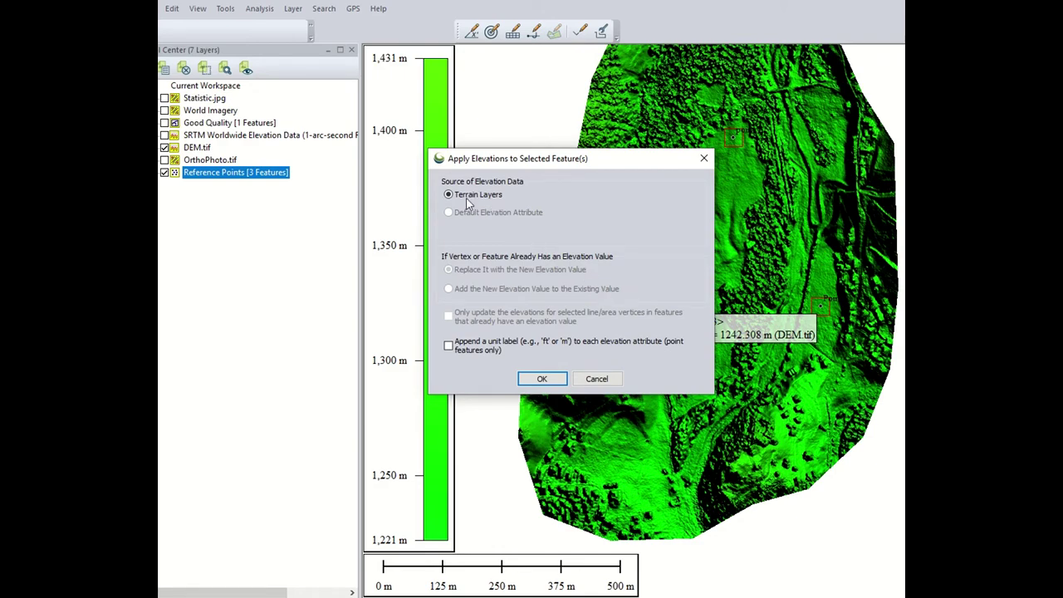
click(541, 379)
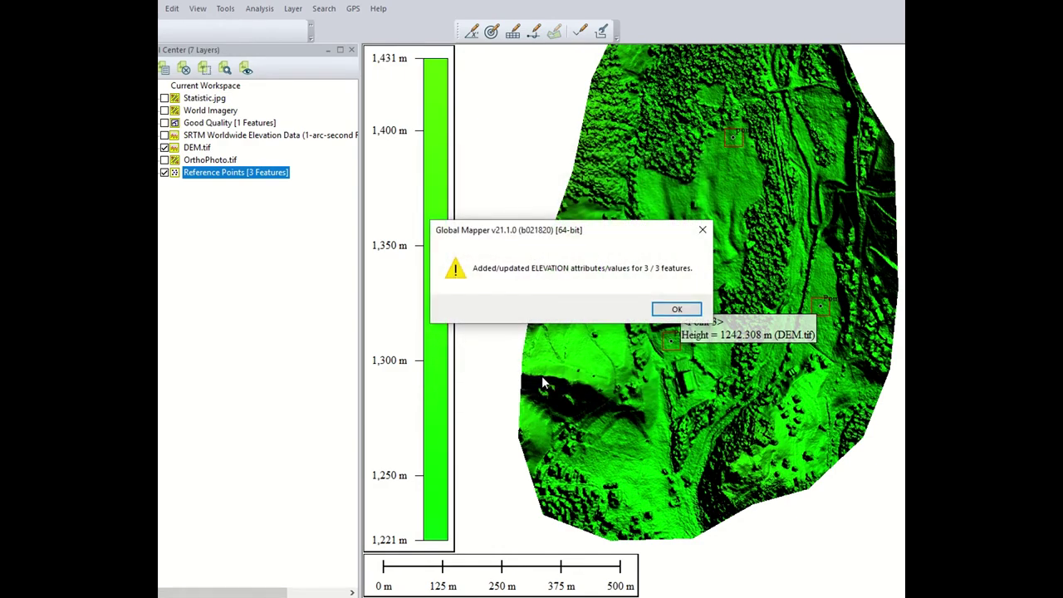
click(669, 313)
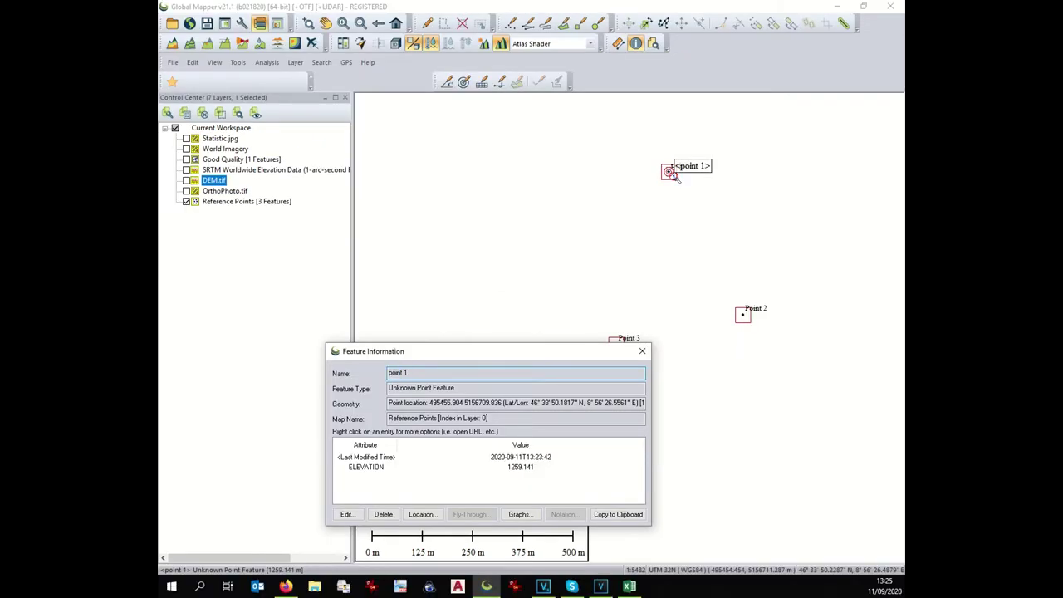
Record the DEM elevations of point 1 and Point 2 in Excel, entering 1259,14 in B2 and 1246,6 in B3.
key(alt+Tab)
text(12)
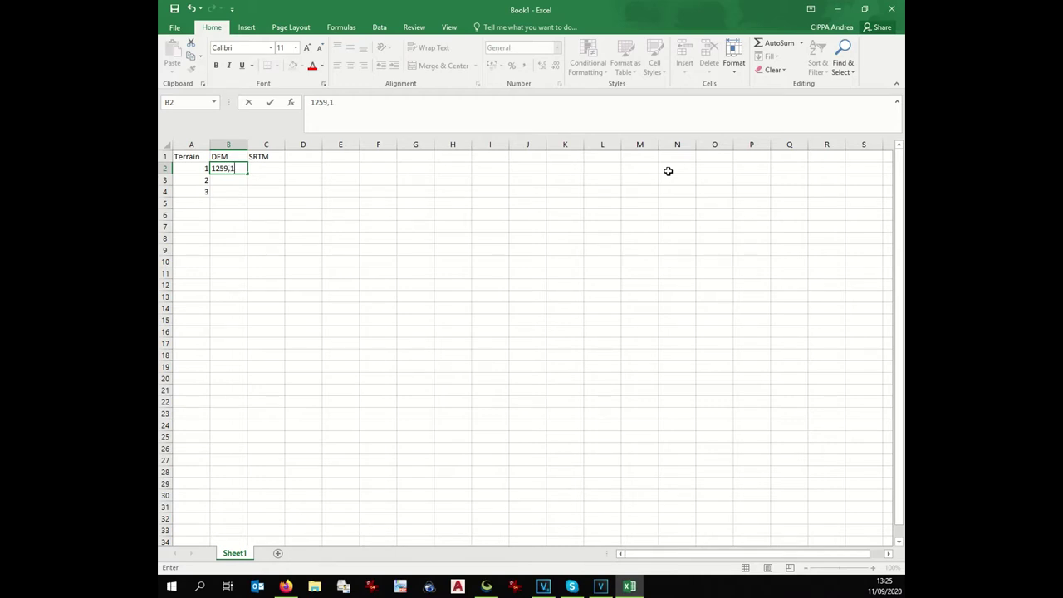
key(alt+Tab)
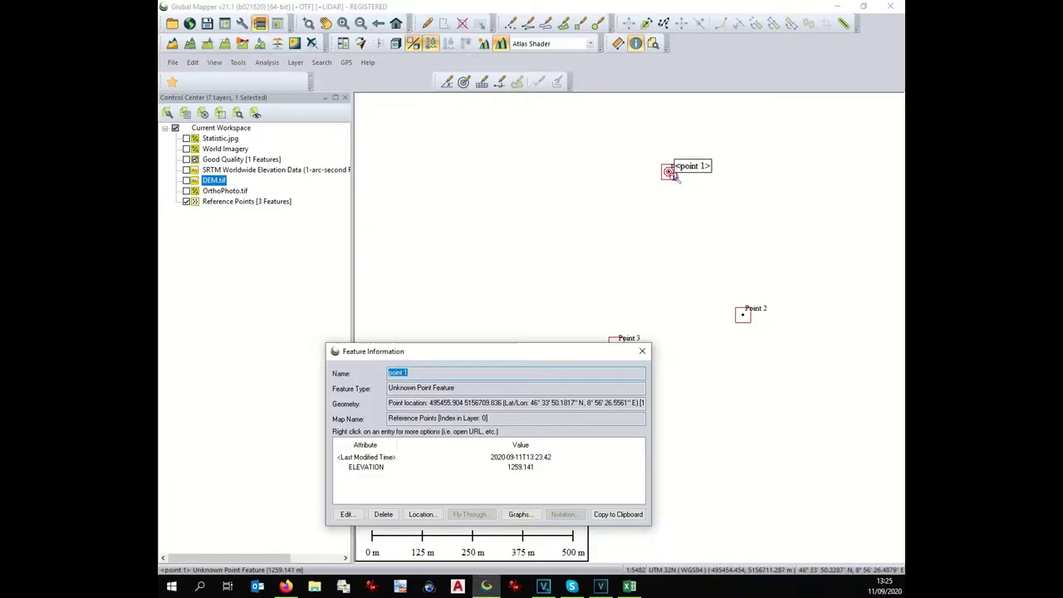
click(747, 323)
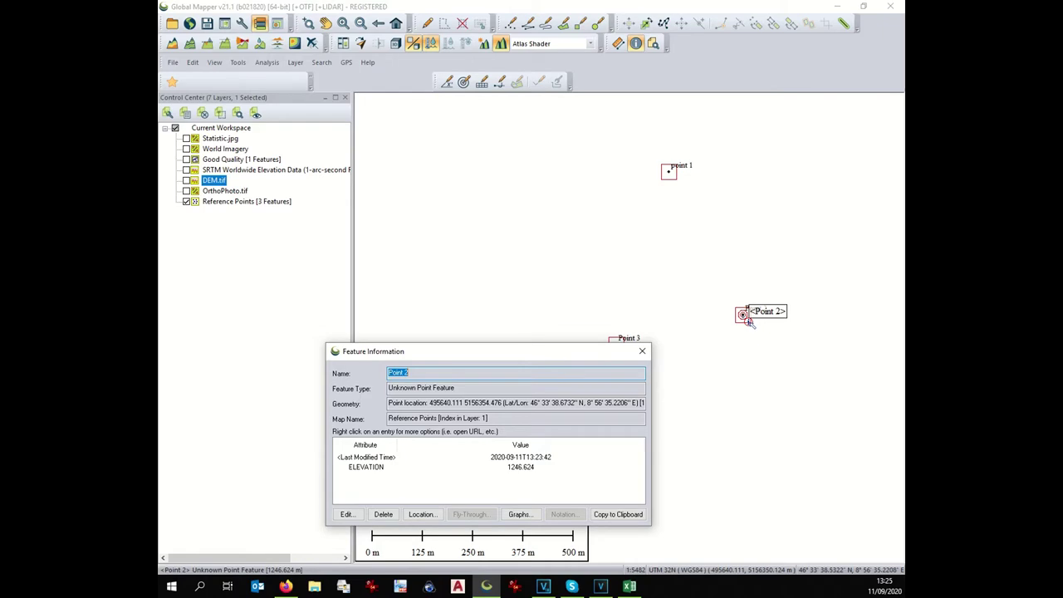
key(alt+Tab)
click(247, 179)
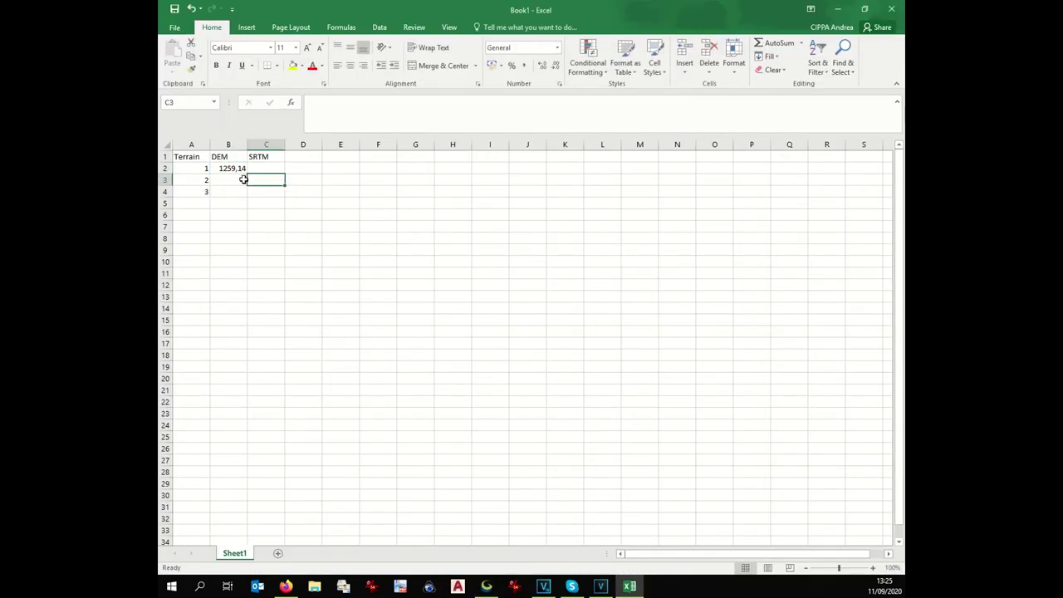
click(228, 178)
text(1246,624)
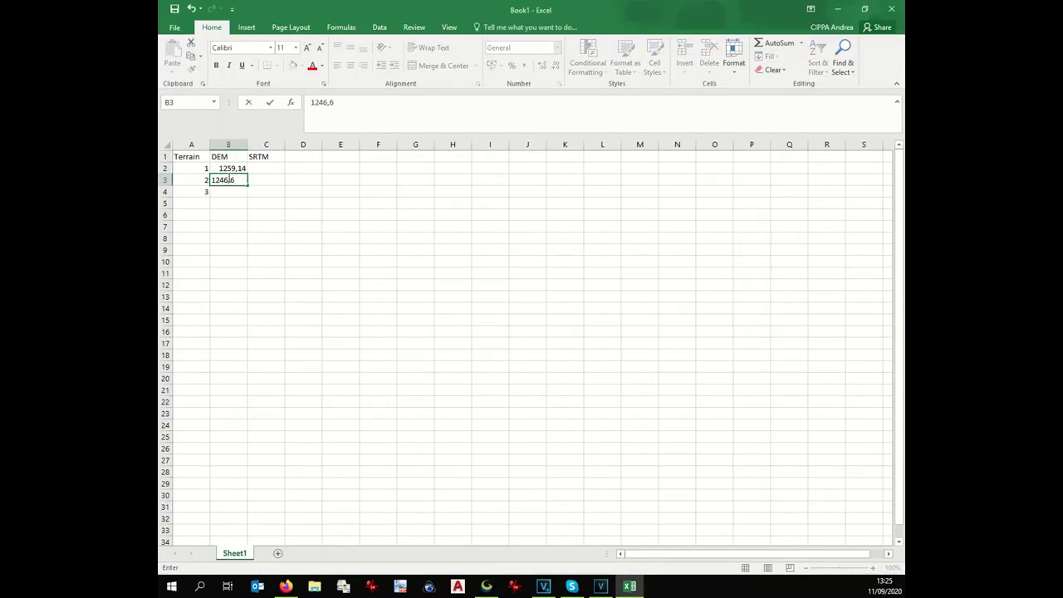
Look up Point 3's elevation in Global Mapper and enter 1242,3 as its DEM value in Excel cell B4.
key(alt+Tab)
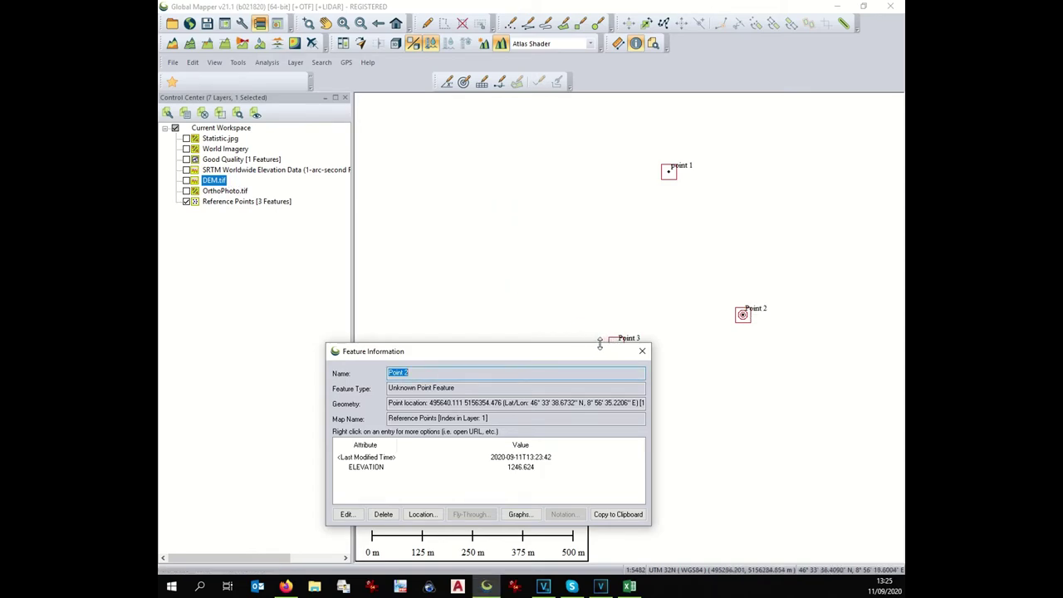
drag(606, 355, 573, 372)
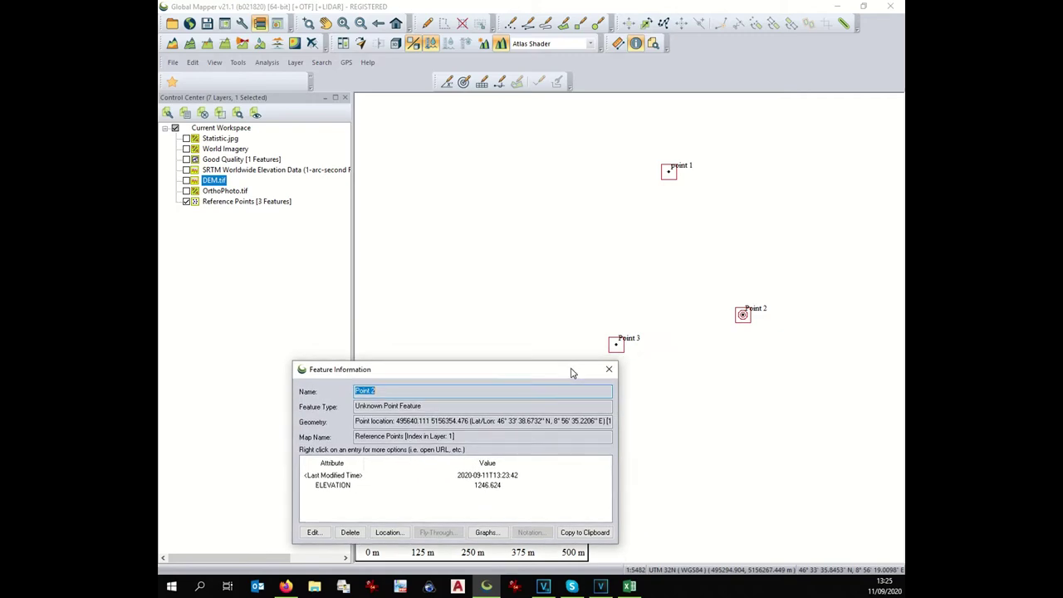
click(622, 350)
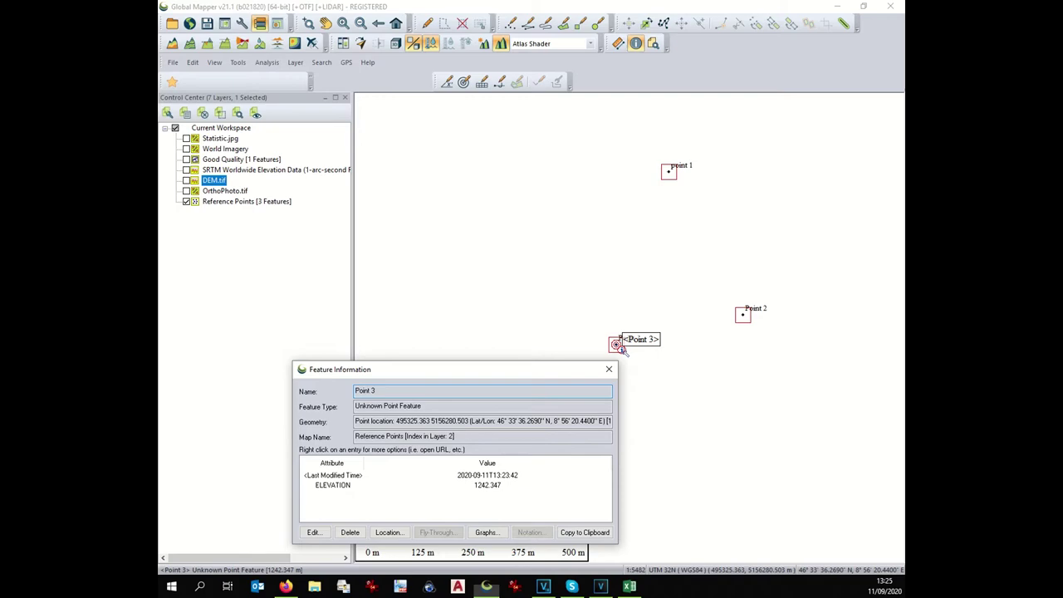
key(alt+Tab)
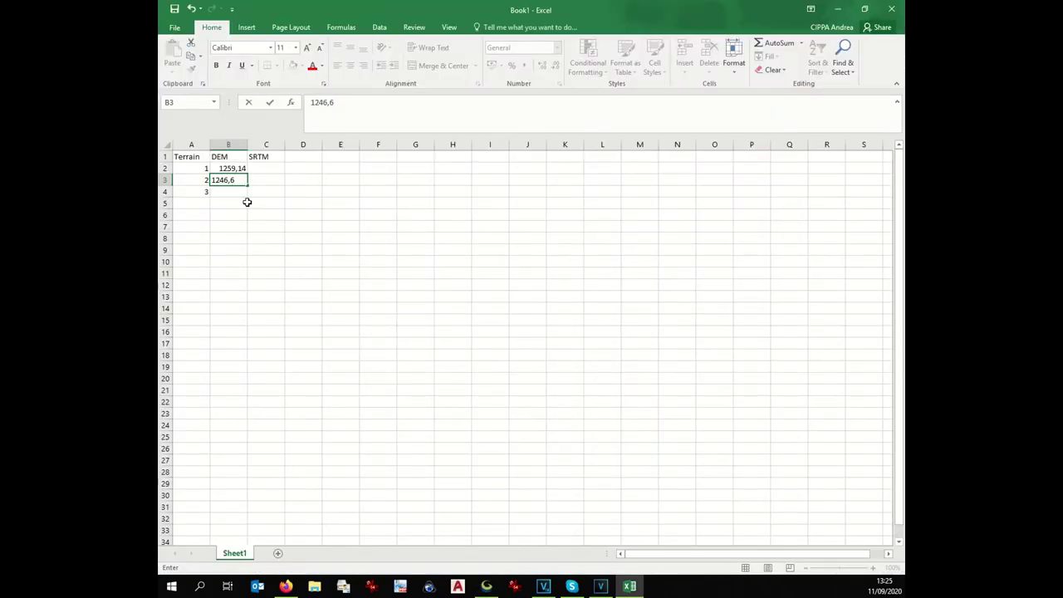
click(217, 188)
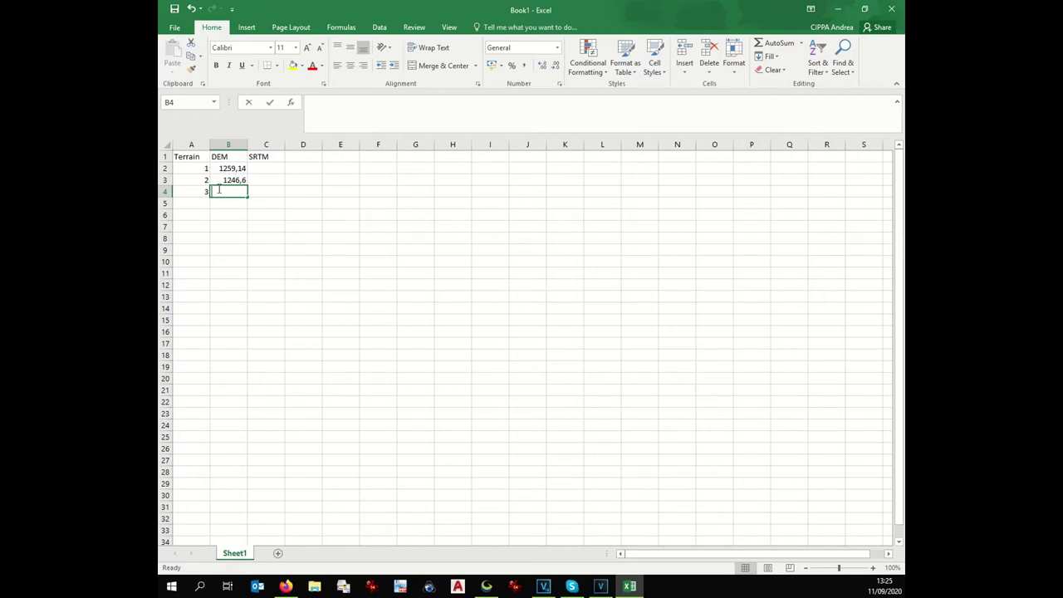
text(1242,3)
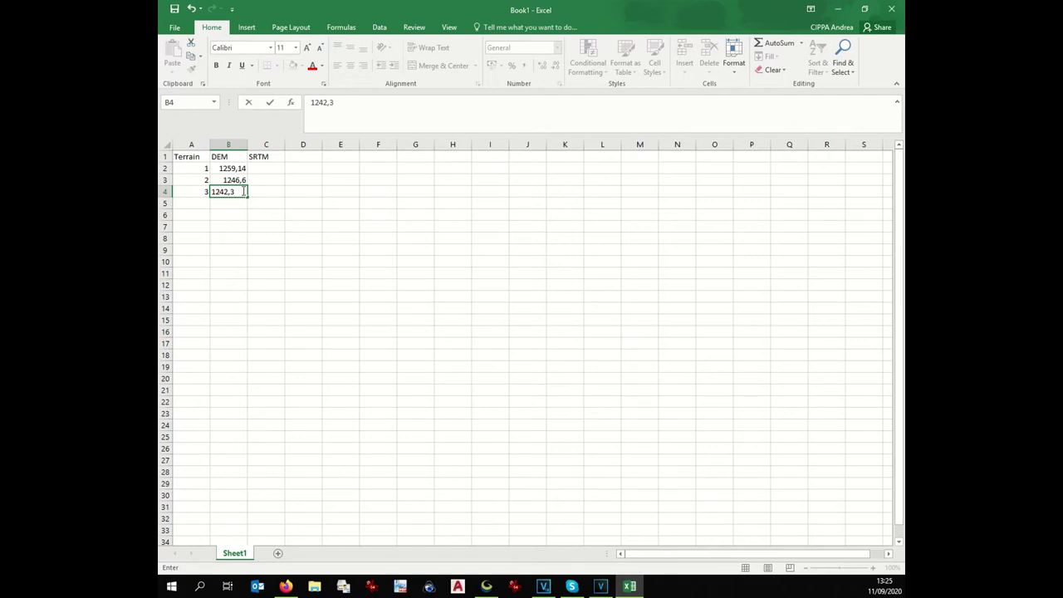
Return to Global Mapper, close the feature information and display the SRTM Worldwide Elevation Data with DEM.tif hidden.
click(275, 169)
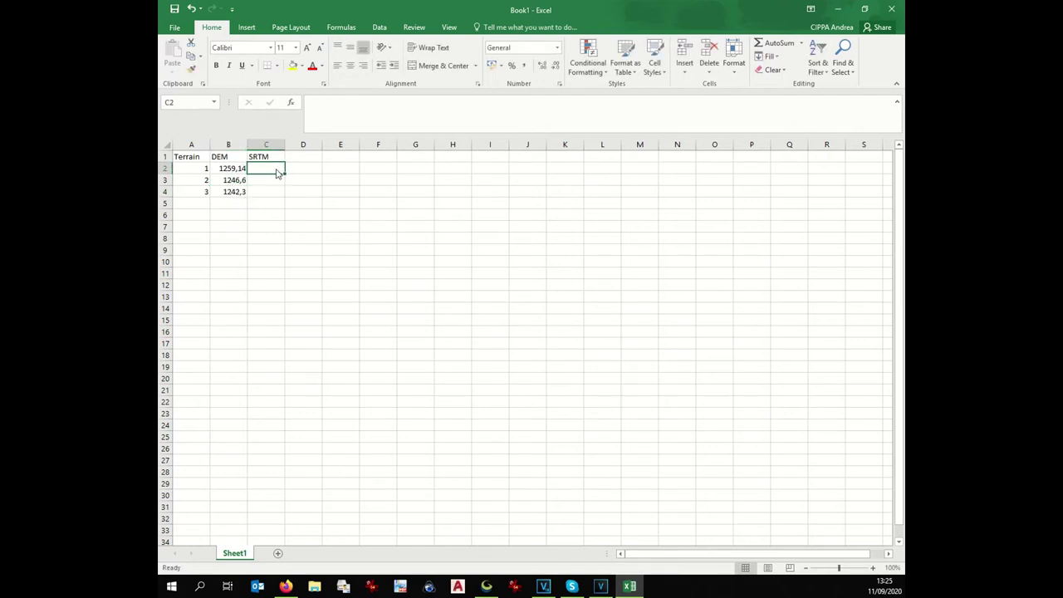
key(alt+Tab)
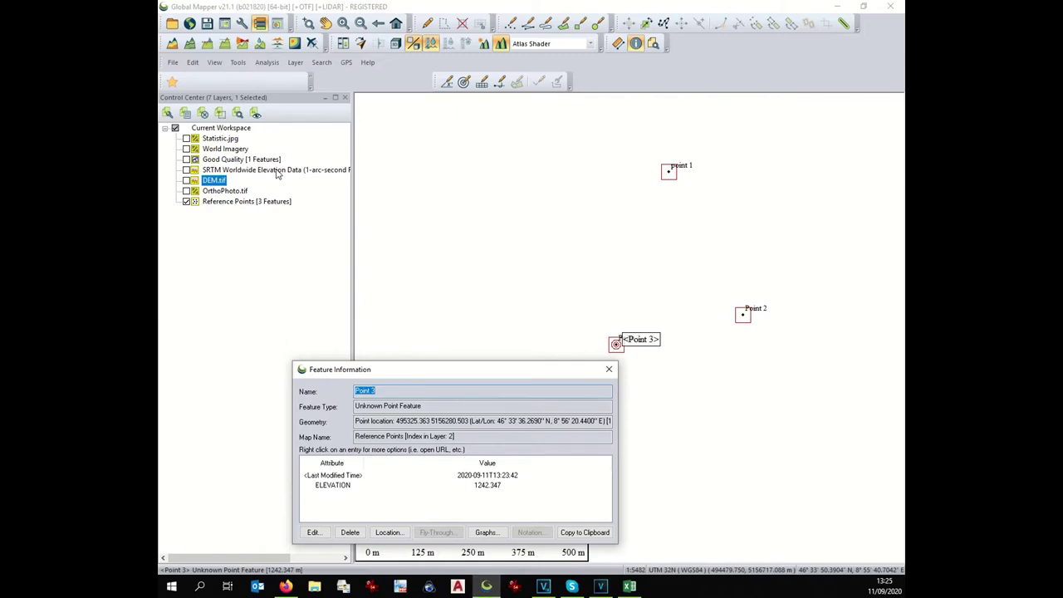
click(610, 370)
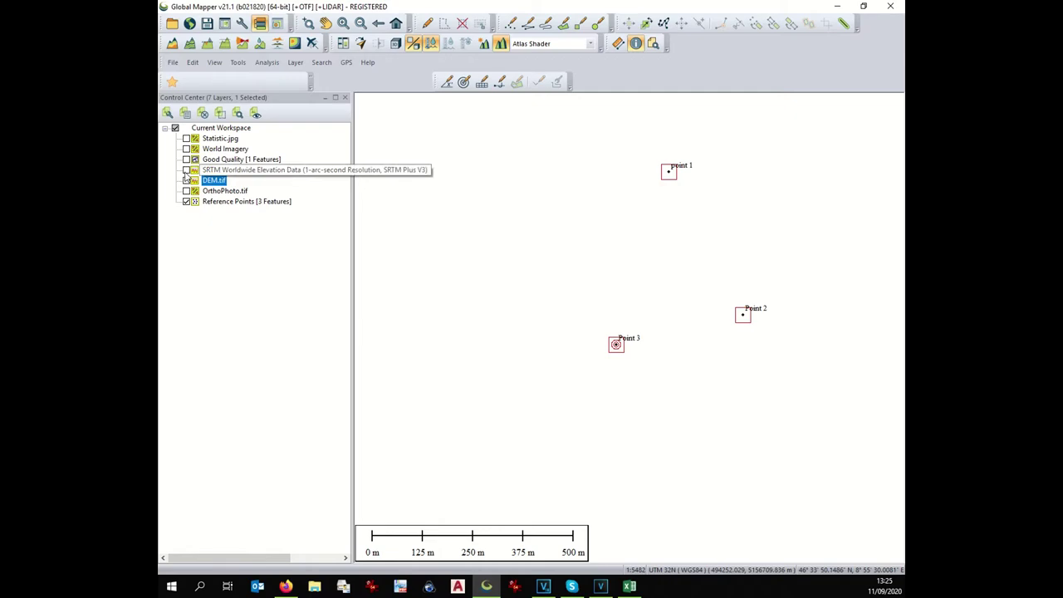
click(186, 179)
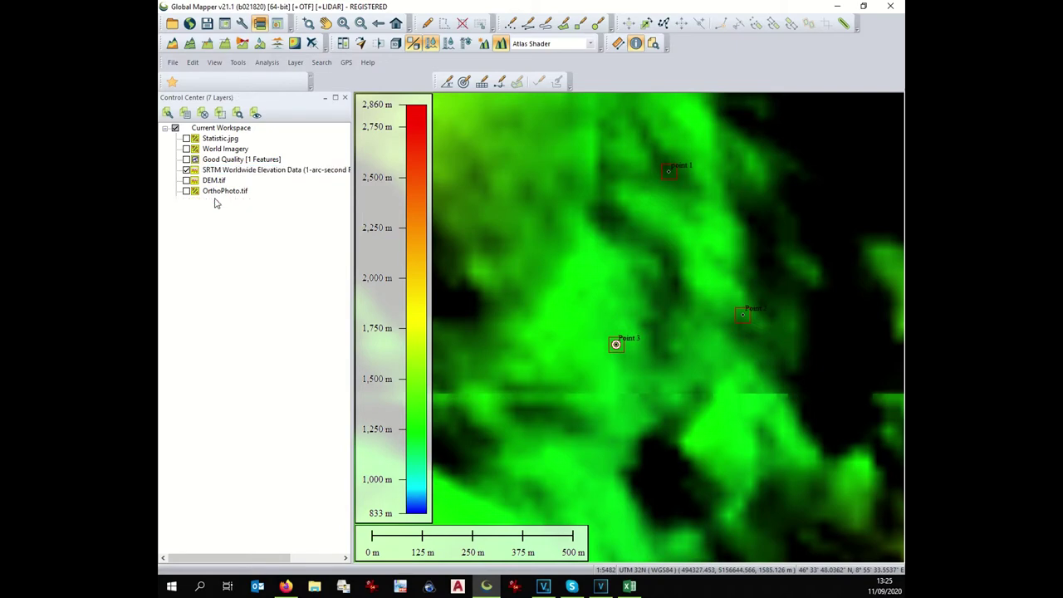
Select all features of the Reference Points layer and apply elevations to them from the SRTM terrain, replacing their existing values.
right_click(214, 204)
click(274, 208)
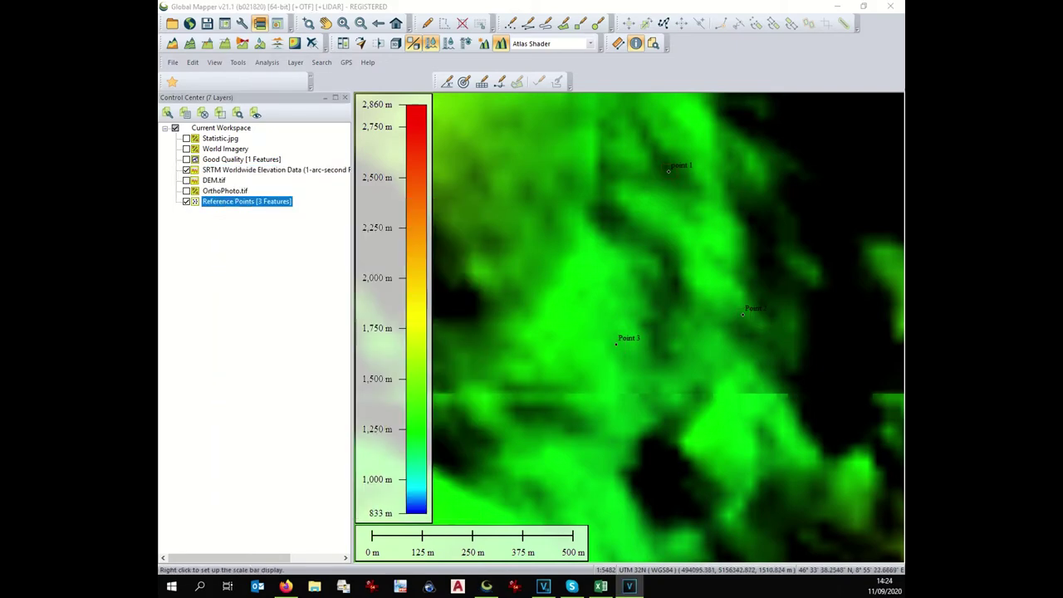
click(517, 587)
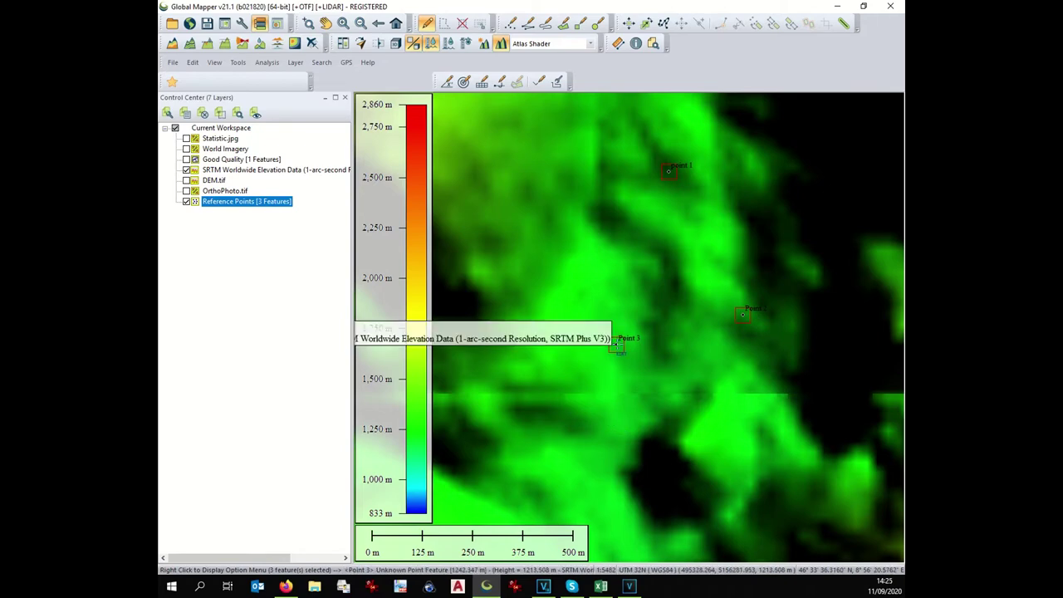
right_click(618, 347)
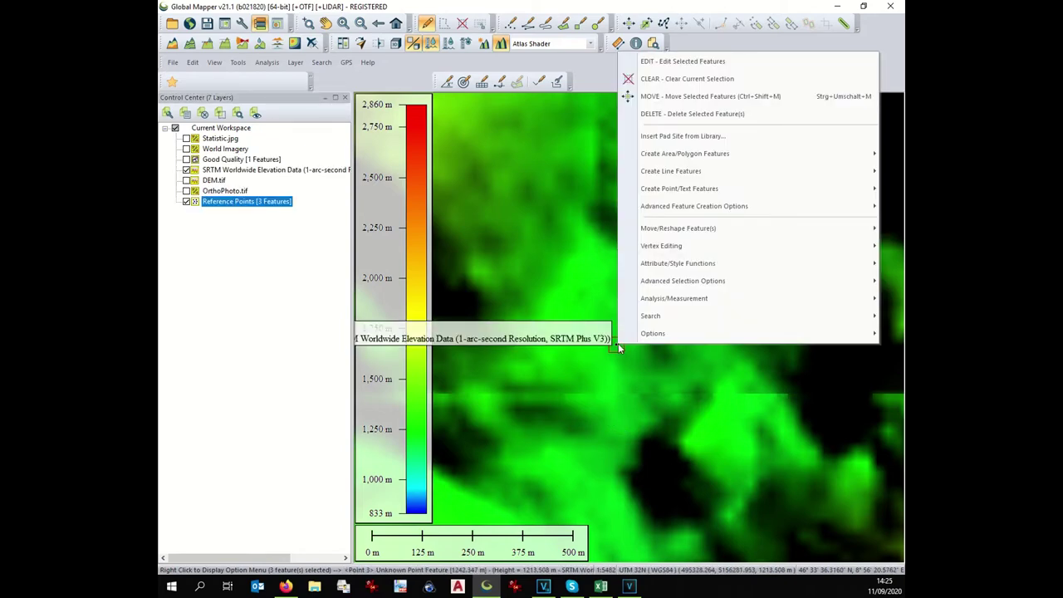
mouse_move(649, 302)
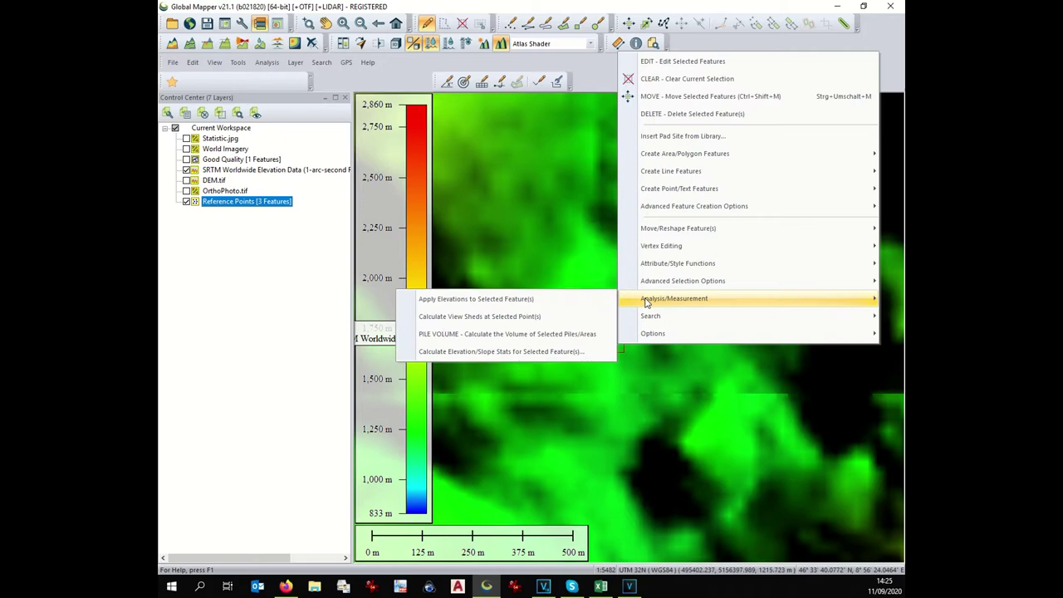
click(585, 307)
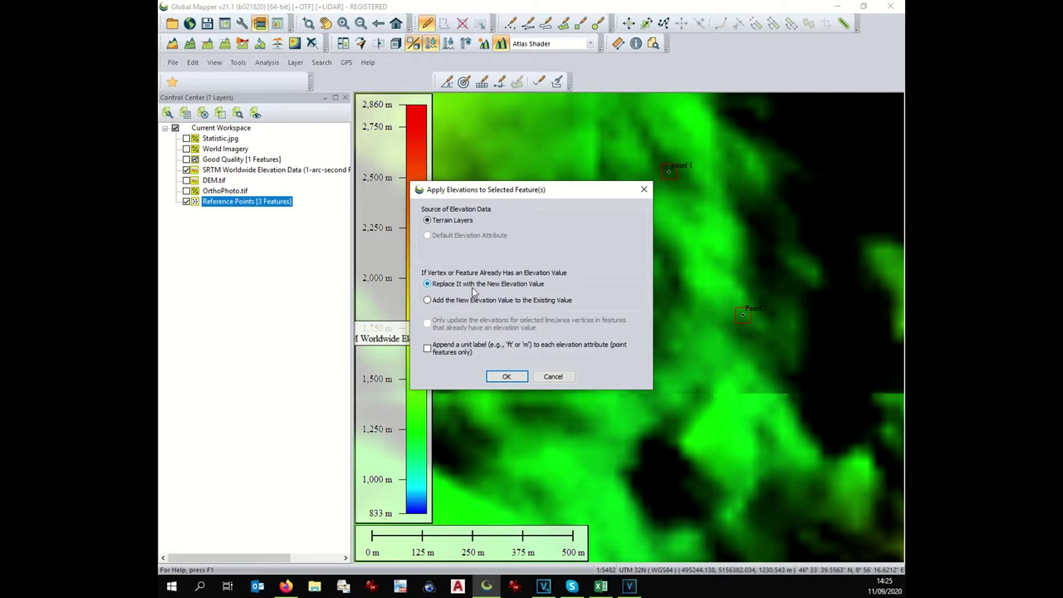
click(506, 377)
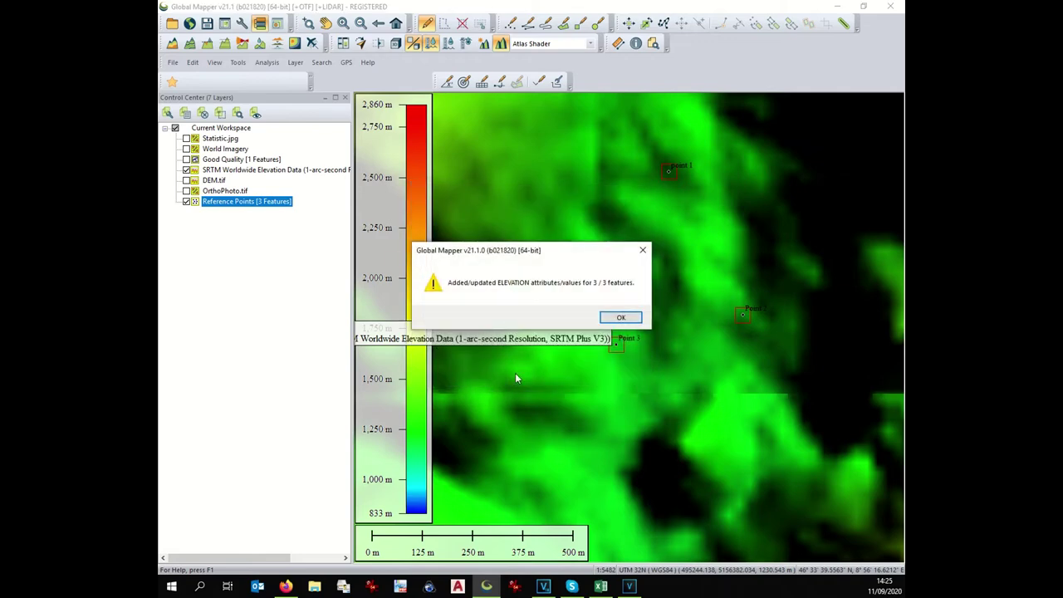
click(627, 318)
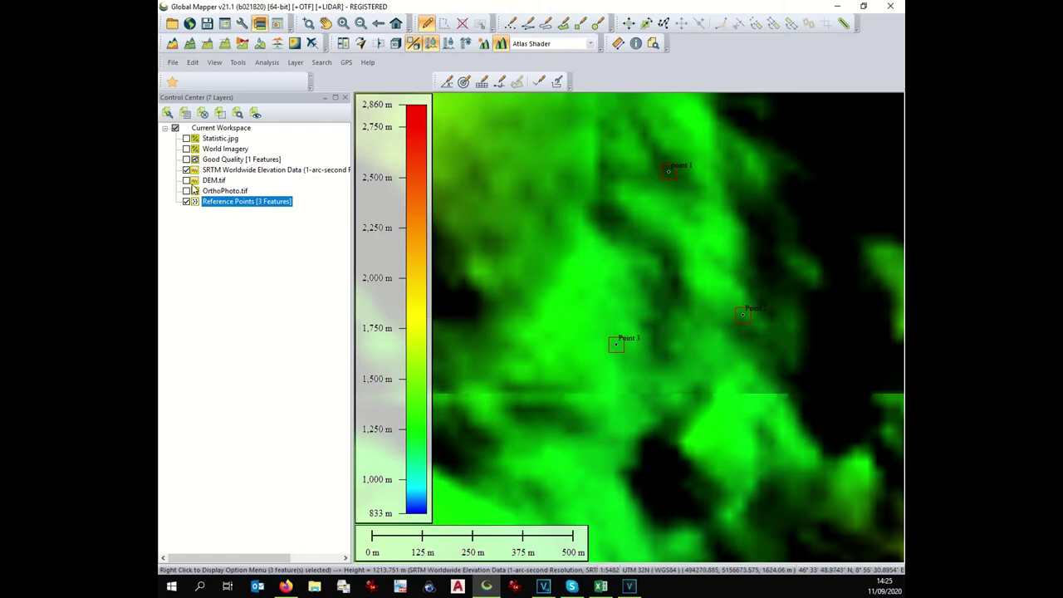
With the SRTM layer hidden, look up point 1's elevation and enter 1234,98 as its SRTM value in Excel cell C2.
click(188, 172)
click(187, 171)
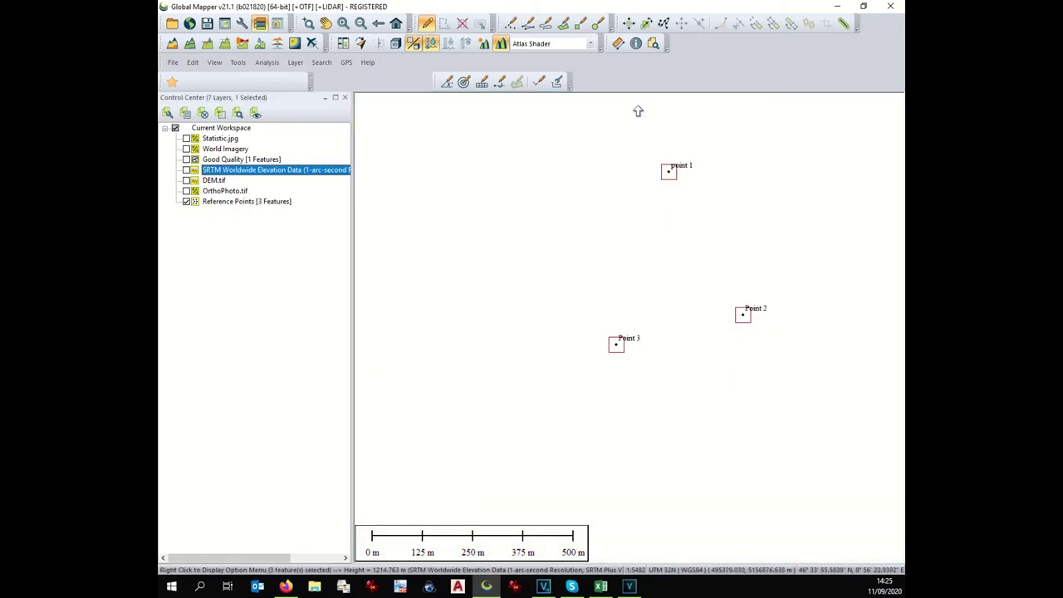
click(636, 44)
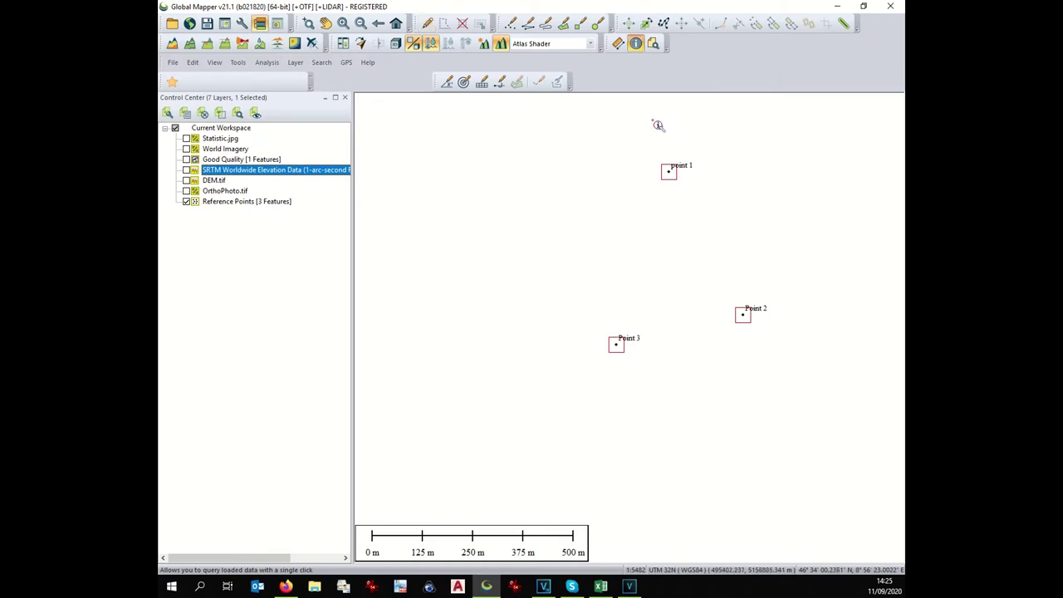
click(675, 172)
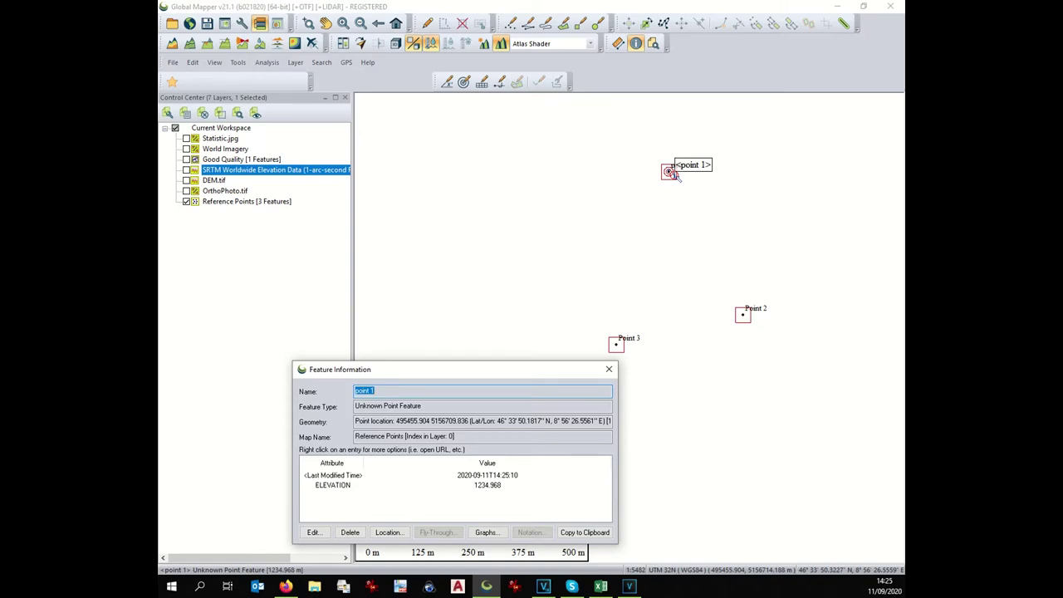
key(alt+Tab)
click(254, 170)
text(1234,98)
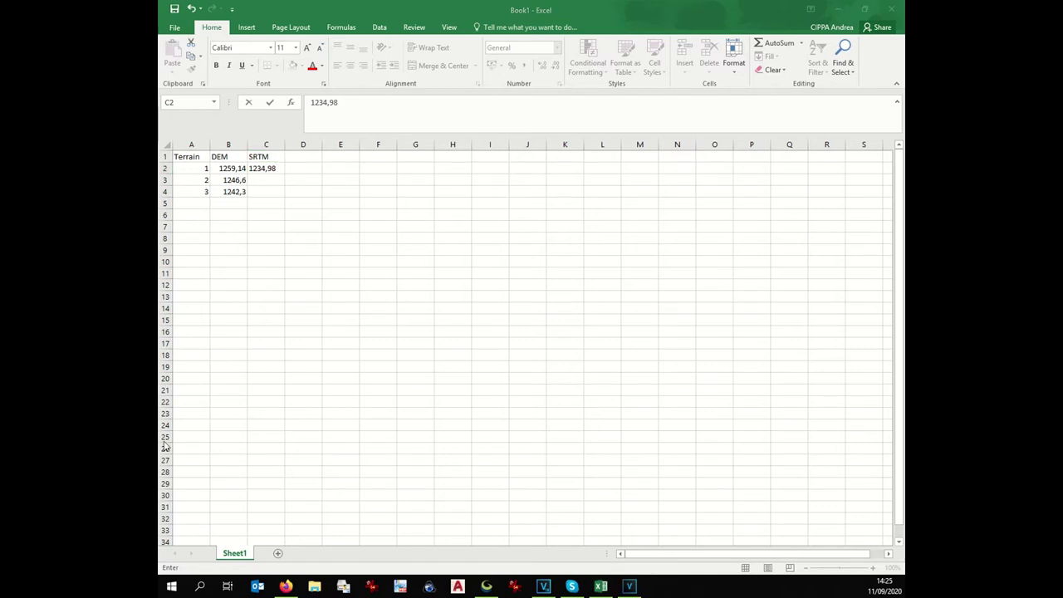
Look up Point 2's elevation in Global Mapper and enter 1221,11 as its SRTM value in Excel cell C3.
click(602, 587)
click(603, 587)
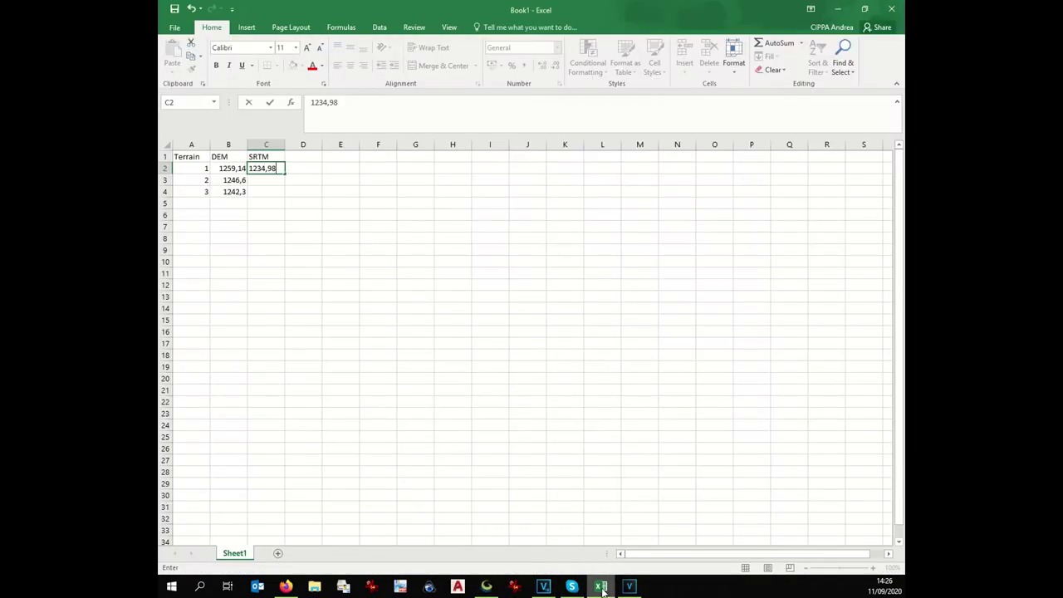
click(604, 586)
click(744, 315)
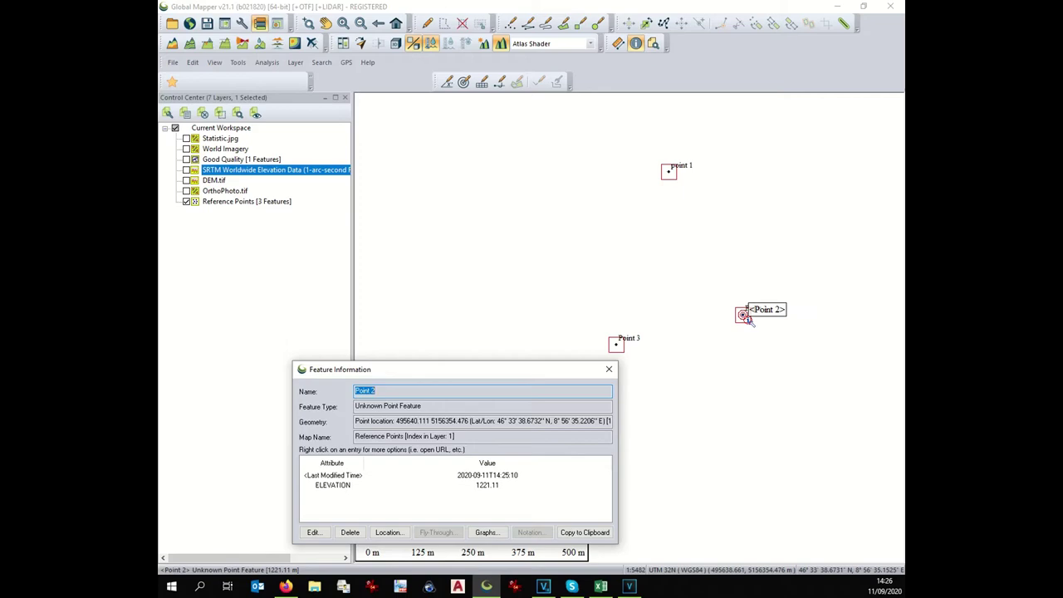
key(alt+Tab)
click(499, 300)
text(1221,11)
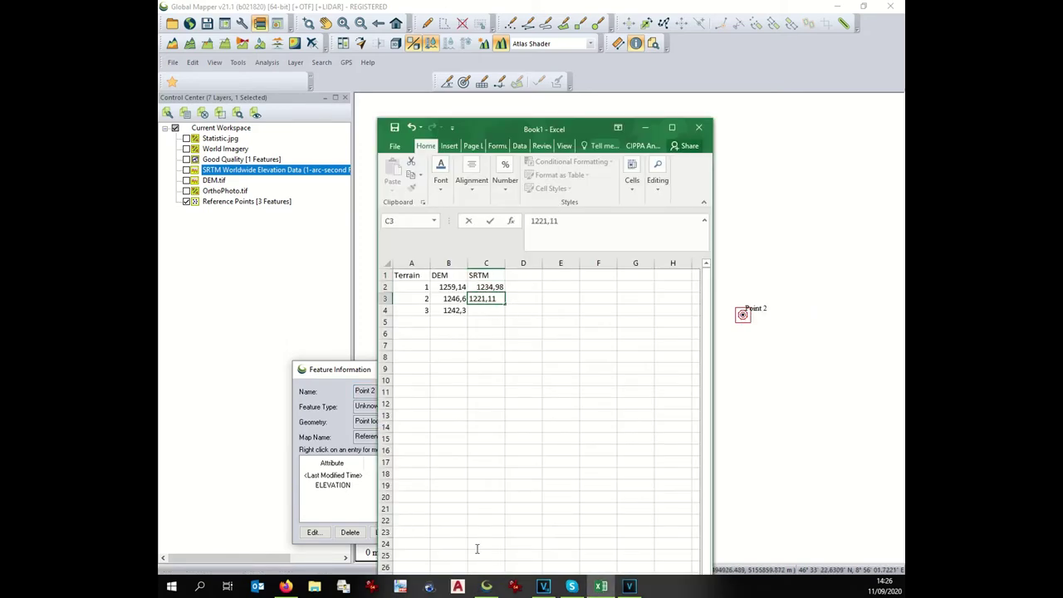
Look up Point 3's elevation in Global Mapper and enter 1213,62 as its SRTM value in Excel cell C4.
click(487, 587)
click(616, 344)
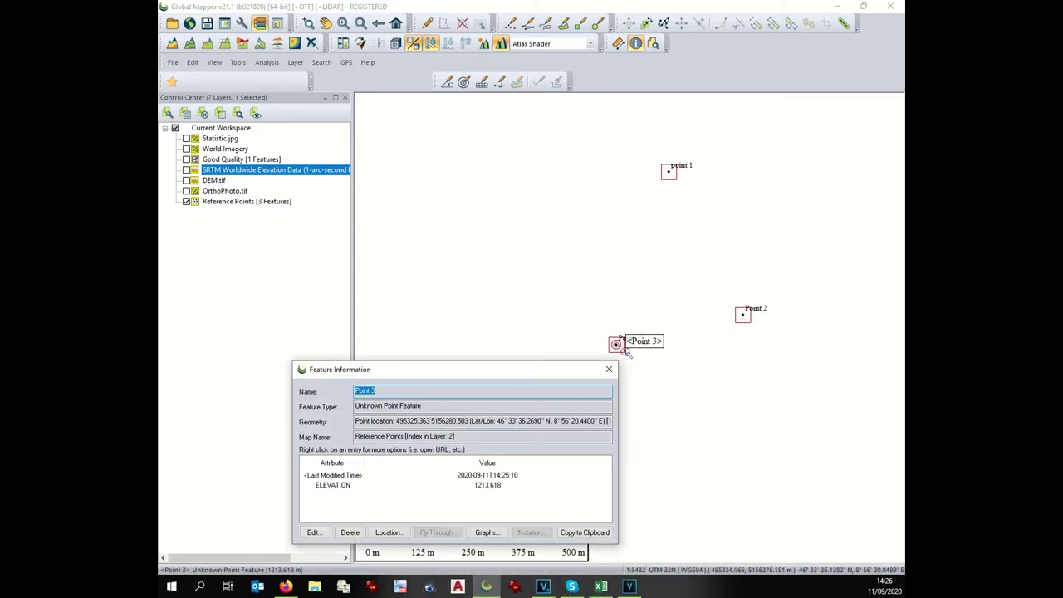
key(alt+Tab)
click(486, 311)
text(1213,62)
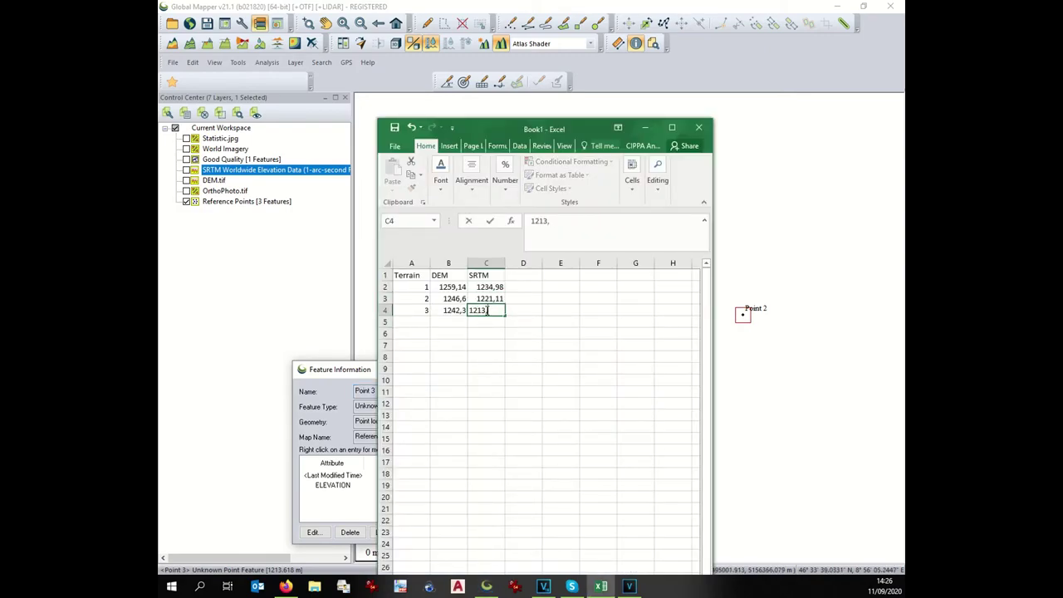
Add a DIF column in D, calculate DEM minus SRTM with =B2-C2 in D2, and fill the formula down to D4.
click(524, 275)
text(DIF)
click(525, 288)
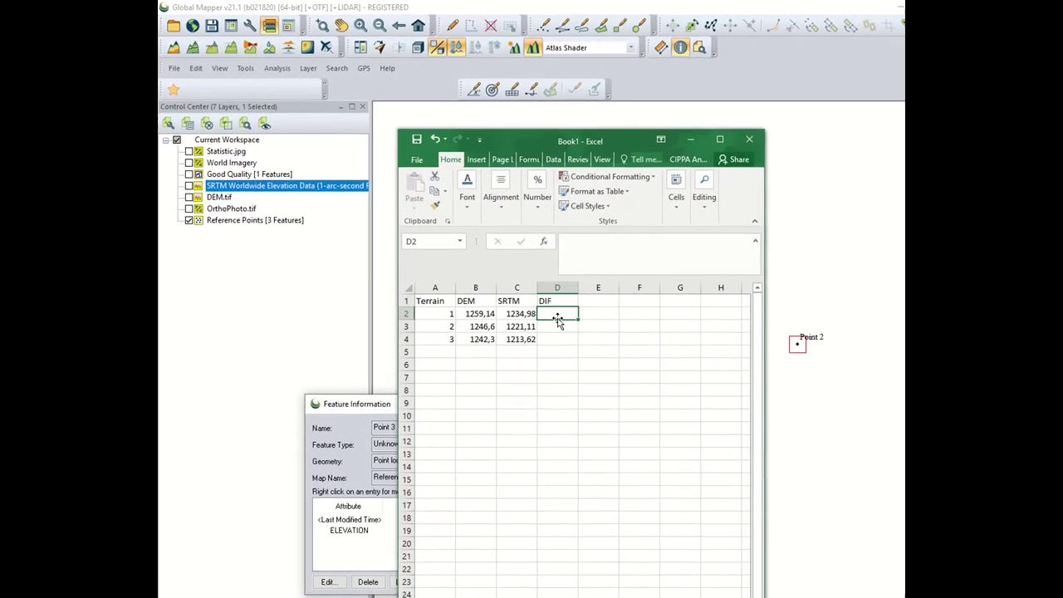
text(=)
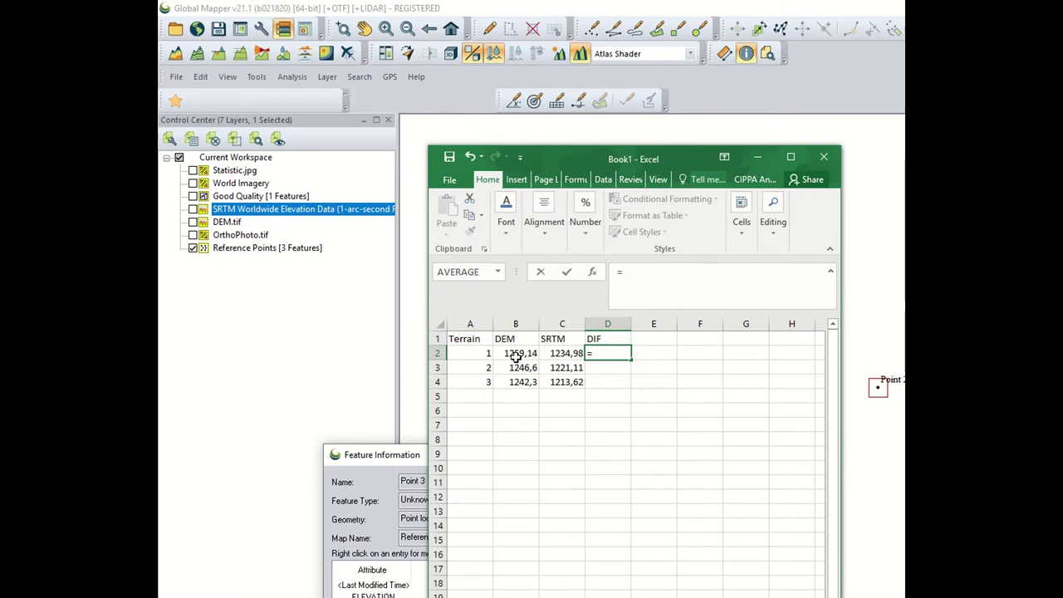
click(516, 355)
text(-)
click(562, 354)
key(Return)
click(612, 352)
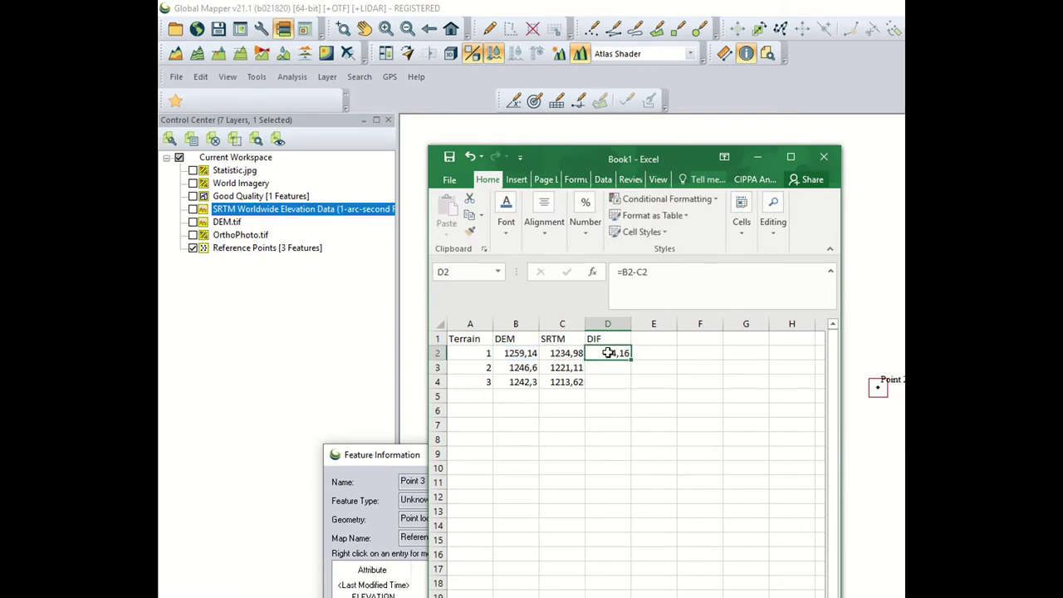
drag(631, 360, 626, 384)
Label cell C7 AVERAGE.
click(562, 426)
text(AVER)
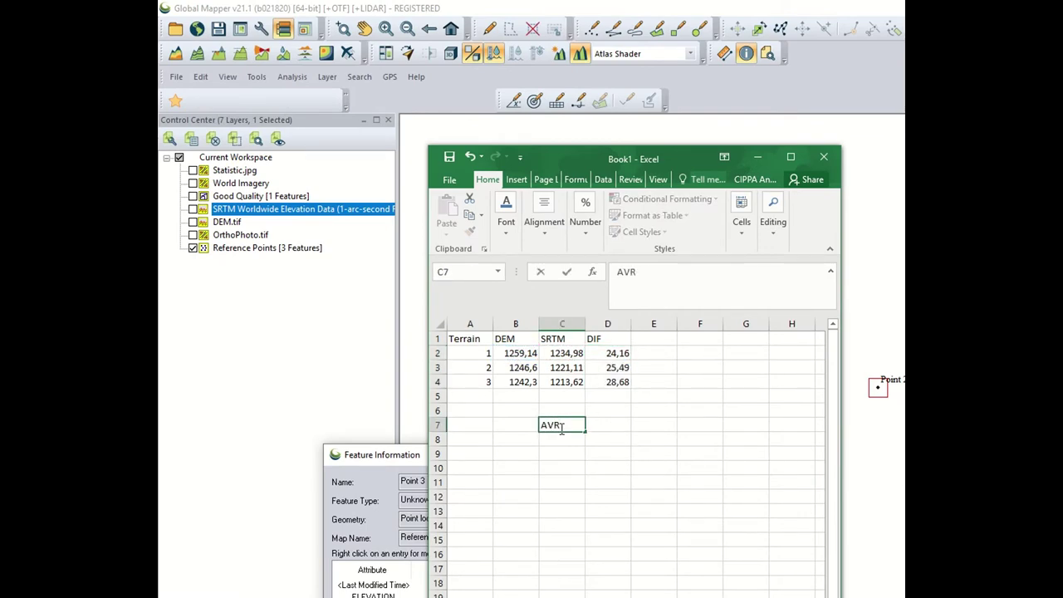
key(BackSpace)
text(ERAGE)
key(Tab)
Calculate the average of the differences in D7 with the formula =Average(D2:D4).
text(=Average)
key(Return)
key(Up)
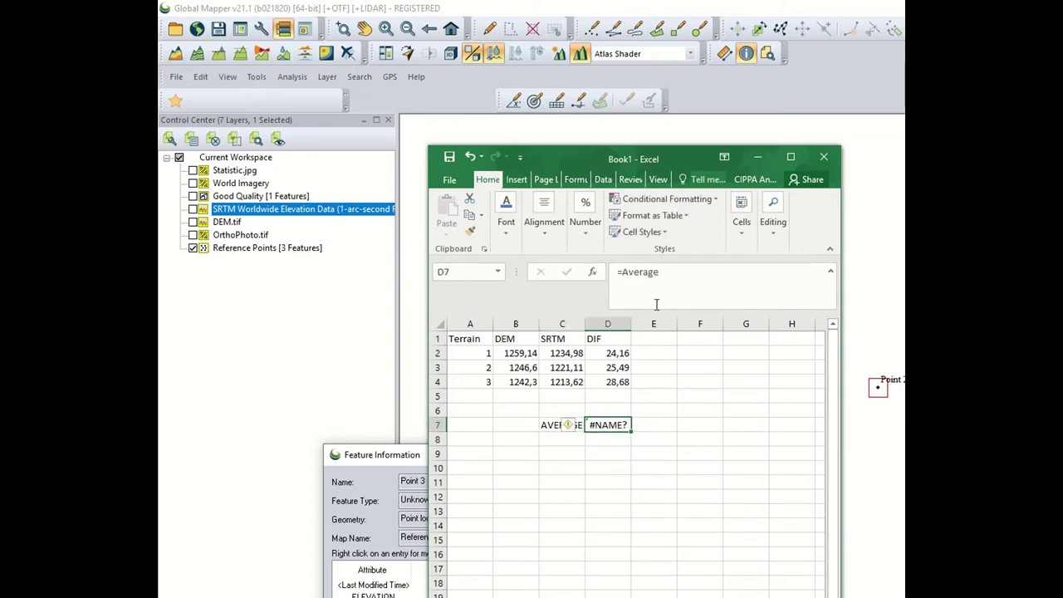
click(656, 305)
text(()
drag(615, 353, 609, 382)
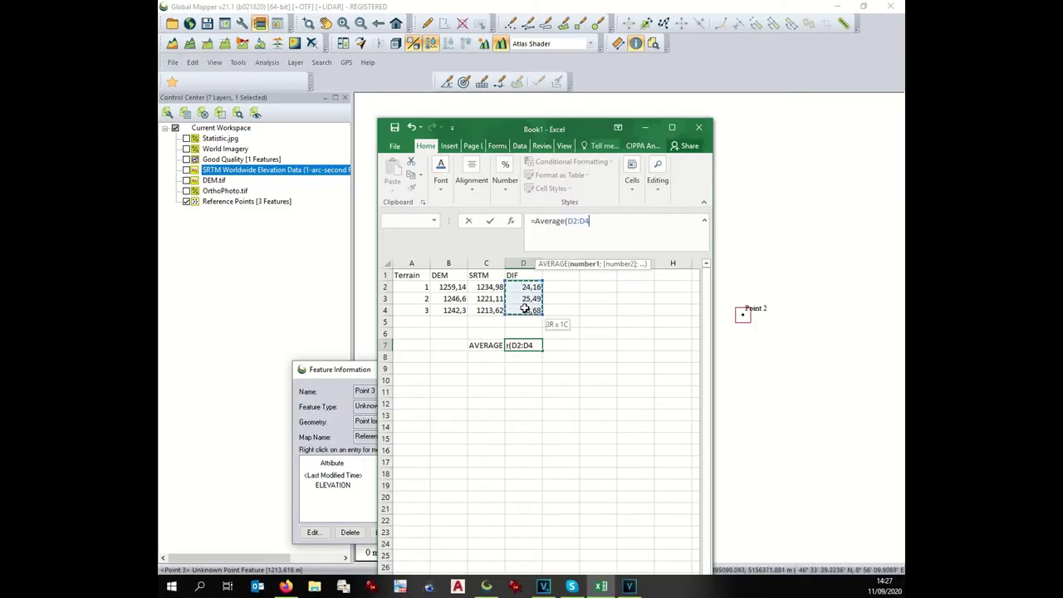
drag(525, 309, 525, 309)
text())
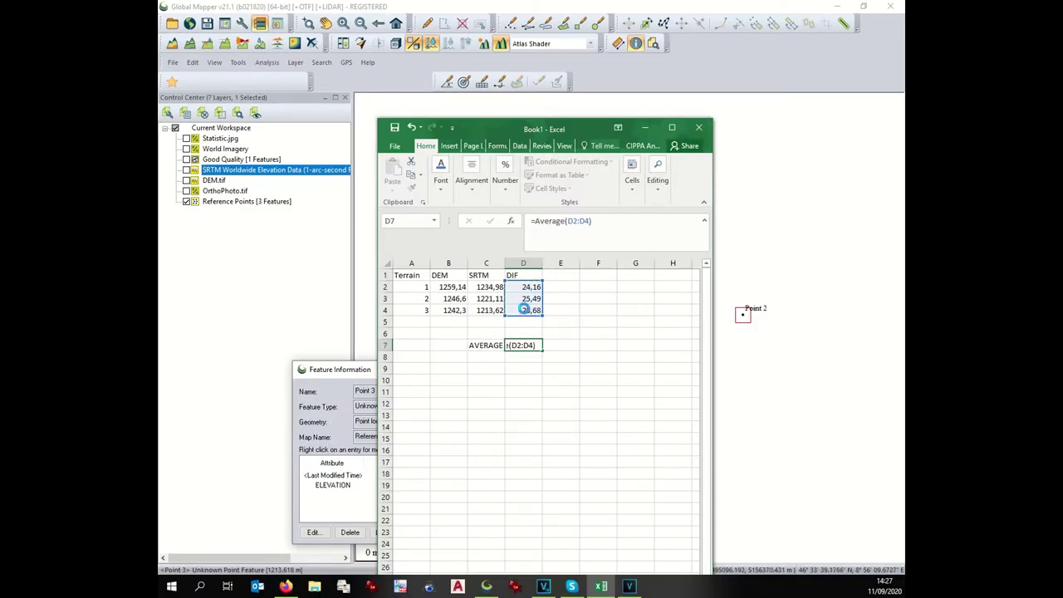
click(528, 360)
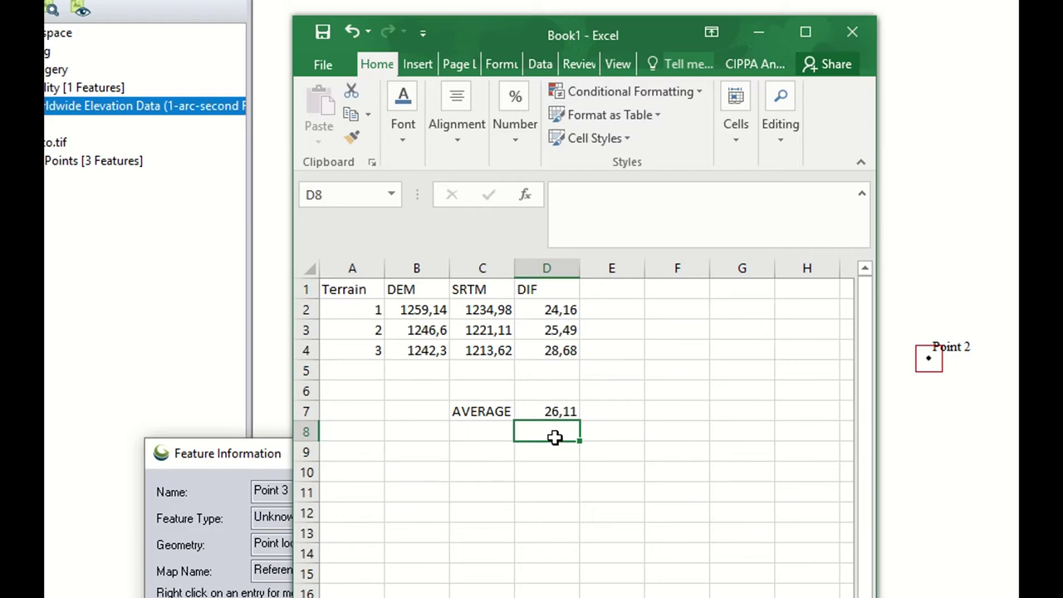
Return to Global Mapper, close the feature information and display DEM.tif with the Reference Points layer hidden.
key(alt+Tab)
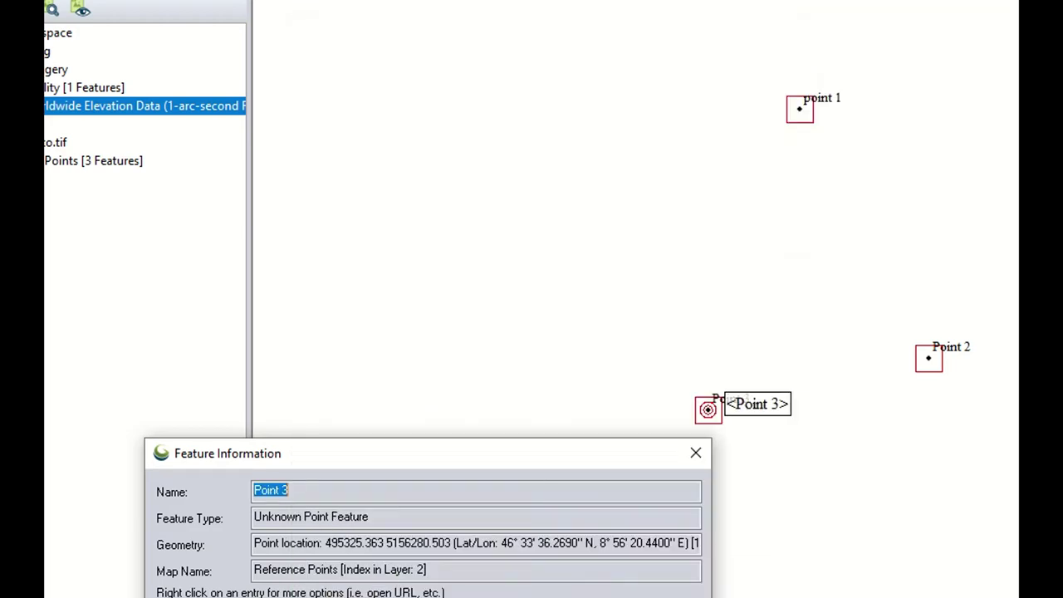
click(693, 455)
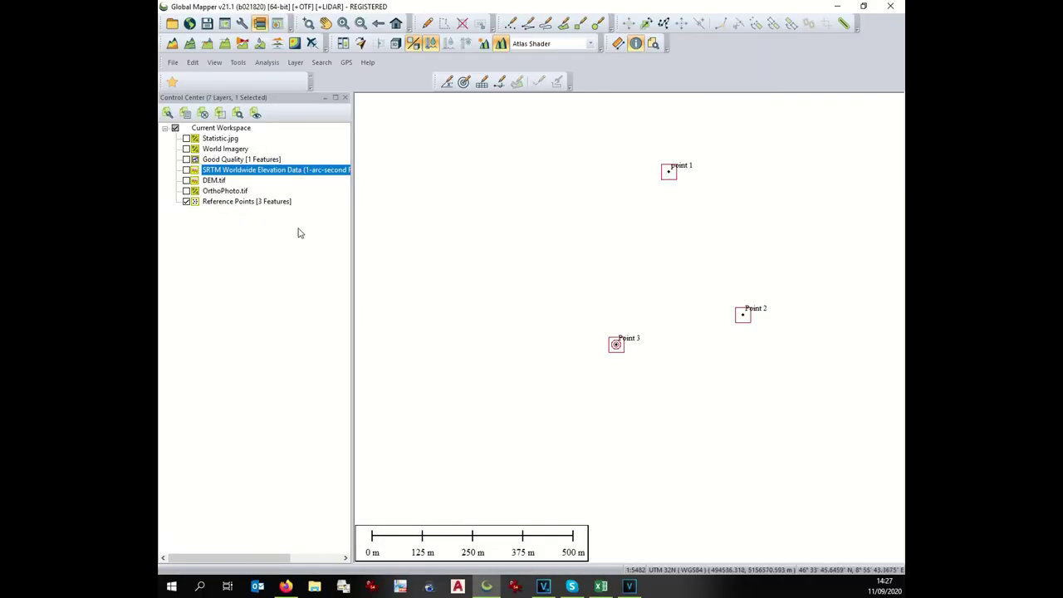
click(191, 202)
click(186, 180)
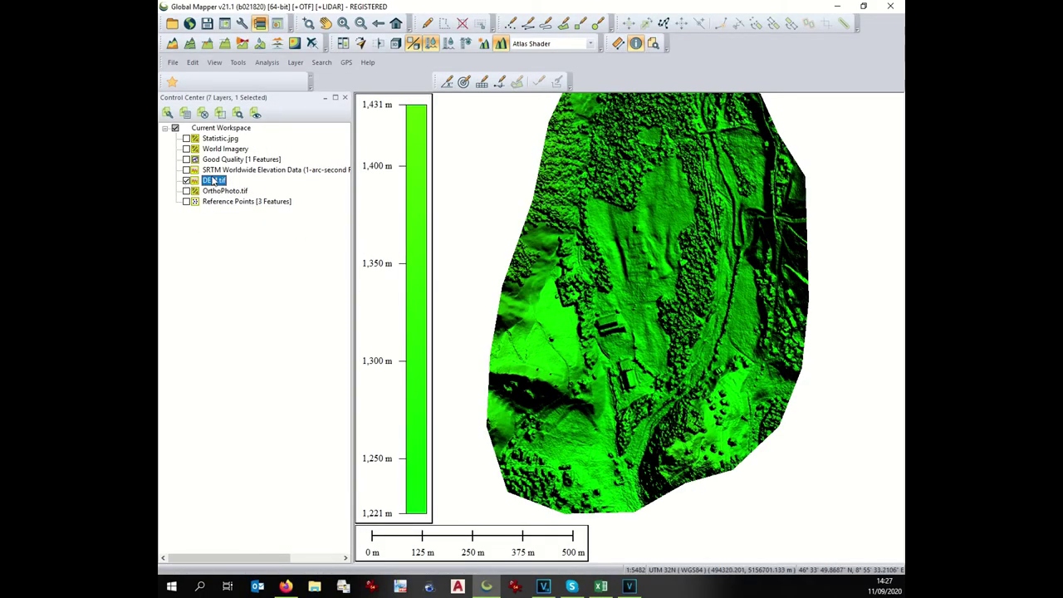
Set the elevation offset of the DEM.tif layer to -26.11 meters in its elevation options and apply it.
right_click(214, 181)
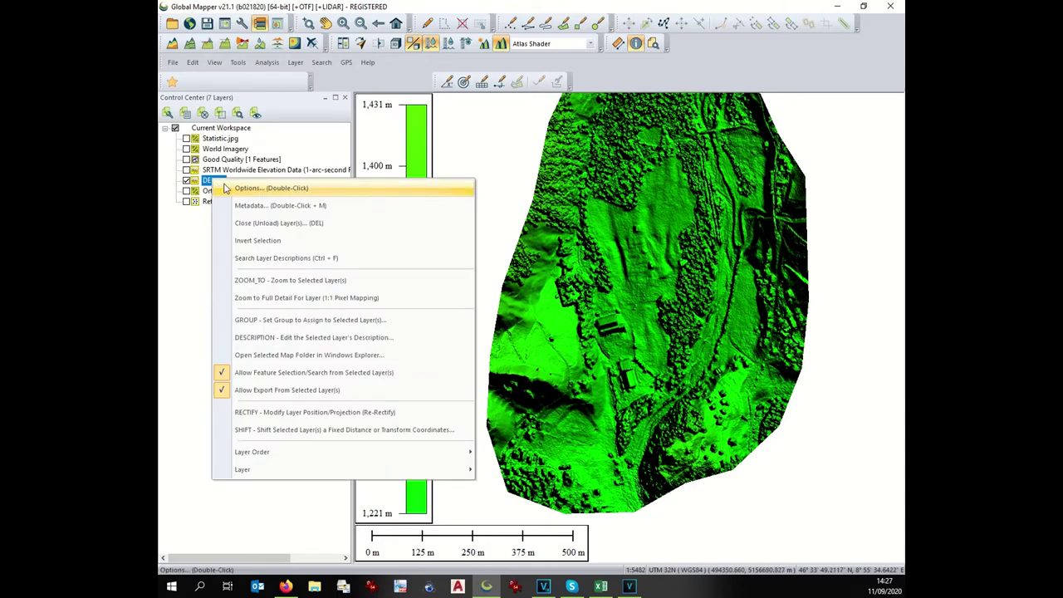
click(225, 188)
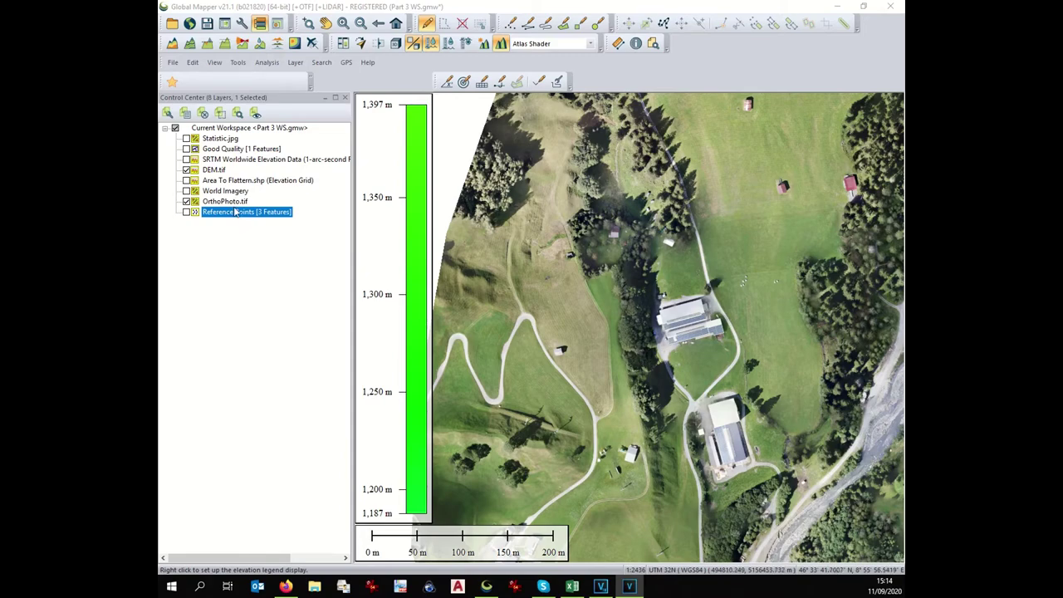
click(214, 170)
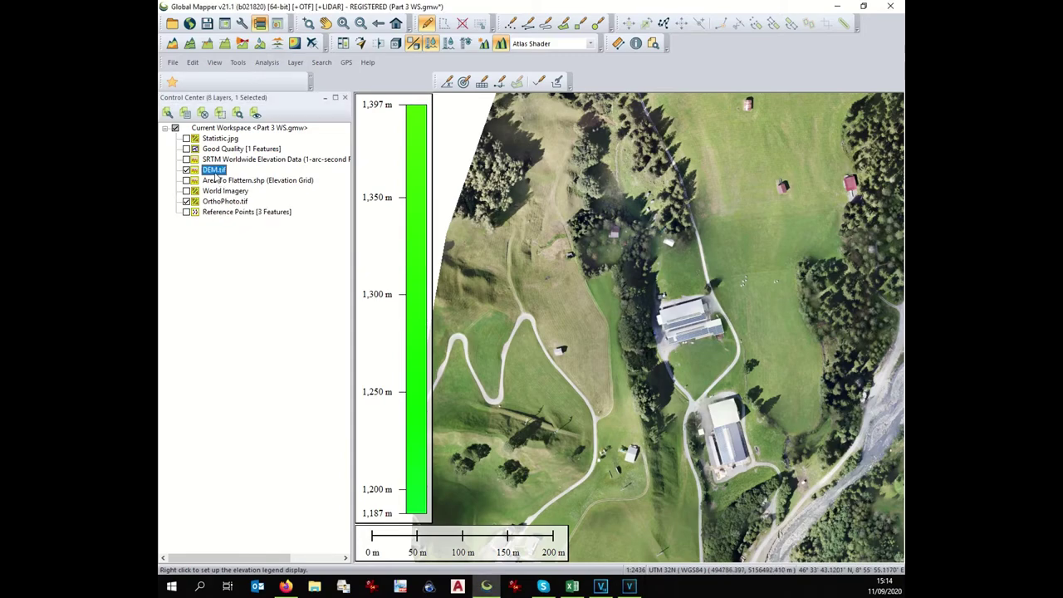
right_click(214, 171)
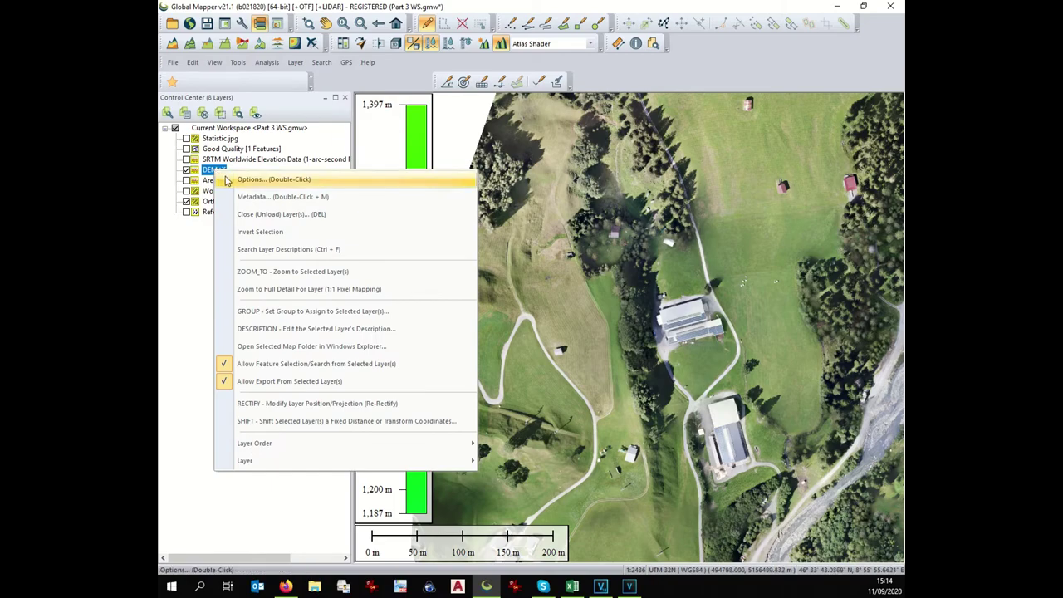
click(227, 181)
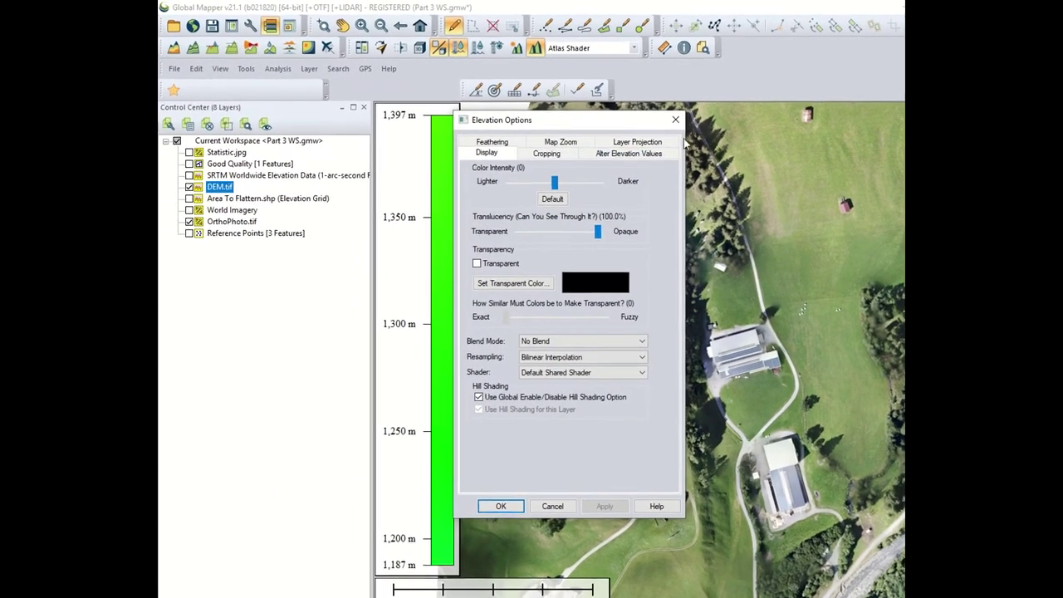
click(632, 154)
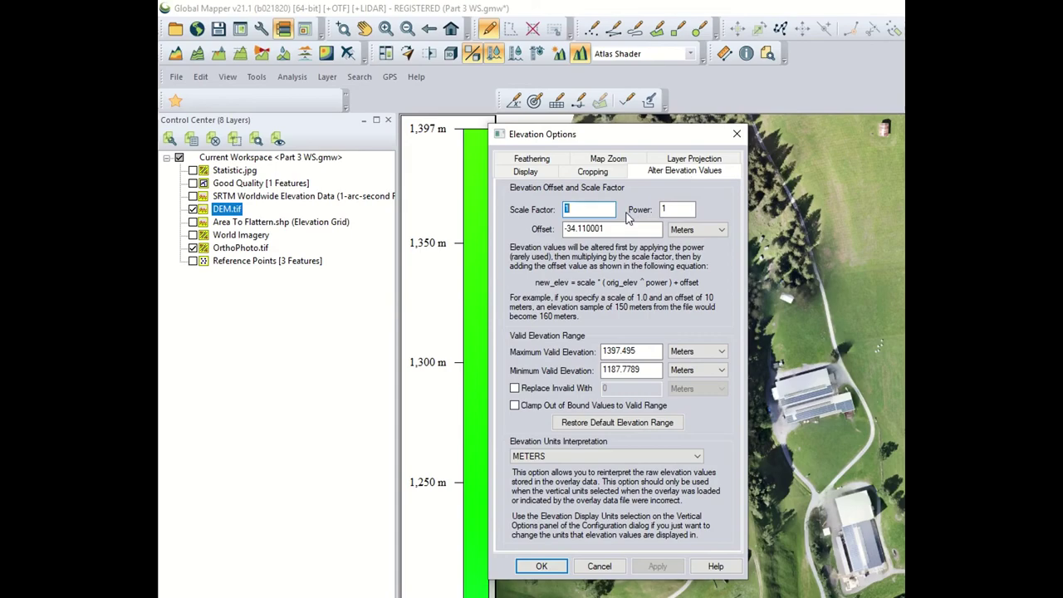
drag(624, 232, 513, 246)
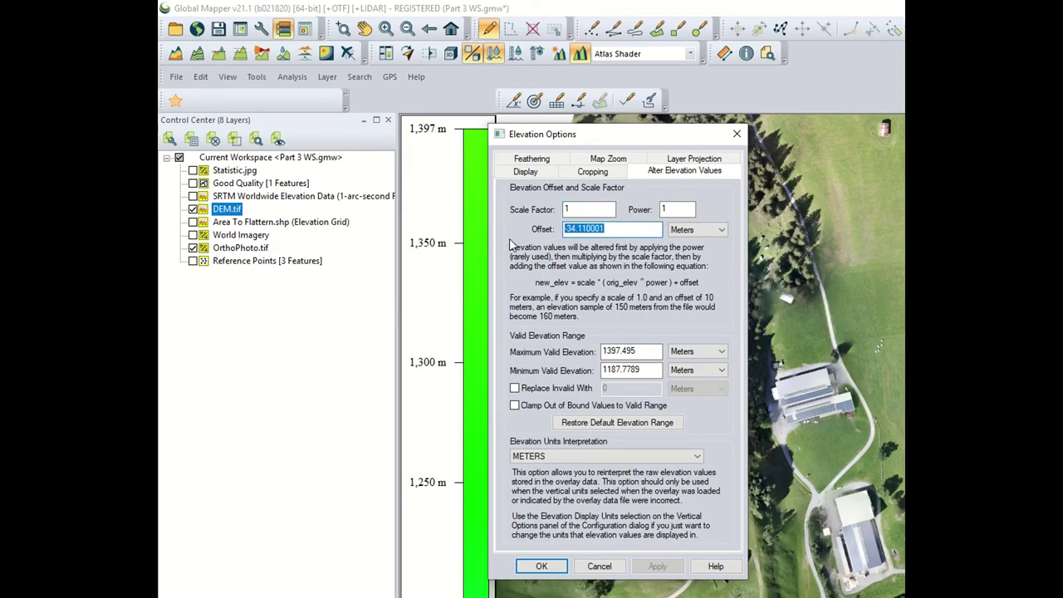
text(-26.11)
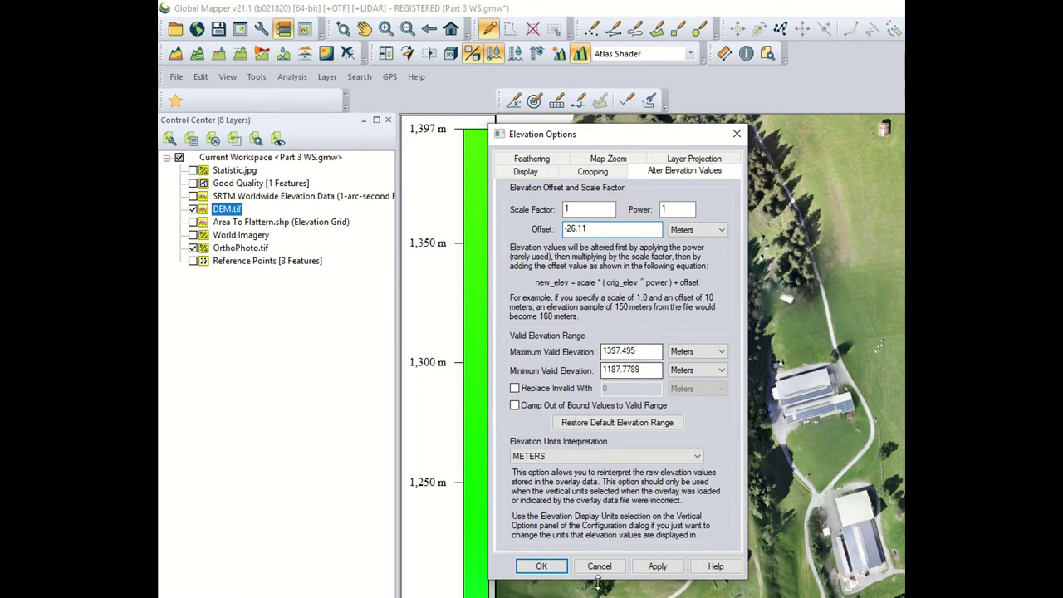
click(657, 566)
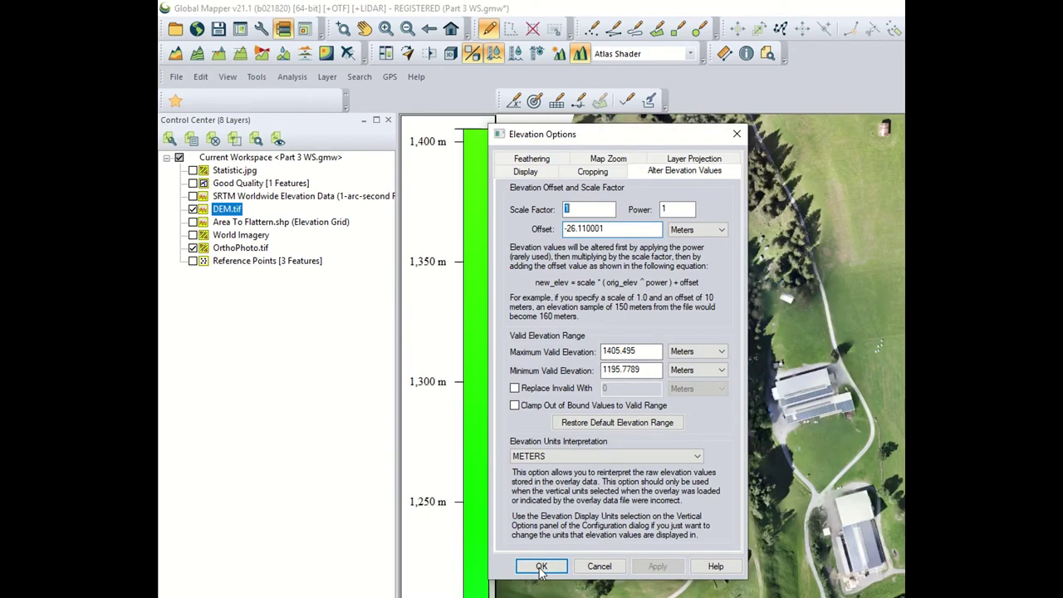
click(542, 566)
Display the SRTM Worldwide Elevation Data and World Imagery layers around the orthophoto.
scroll(619, 384, down, 1)
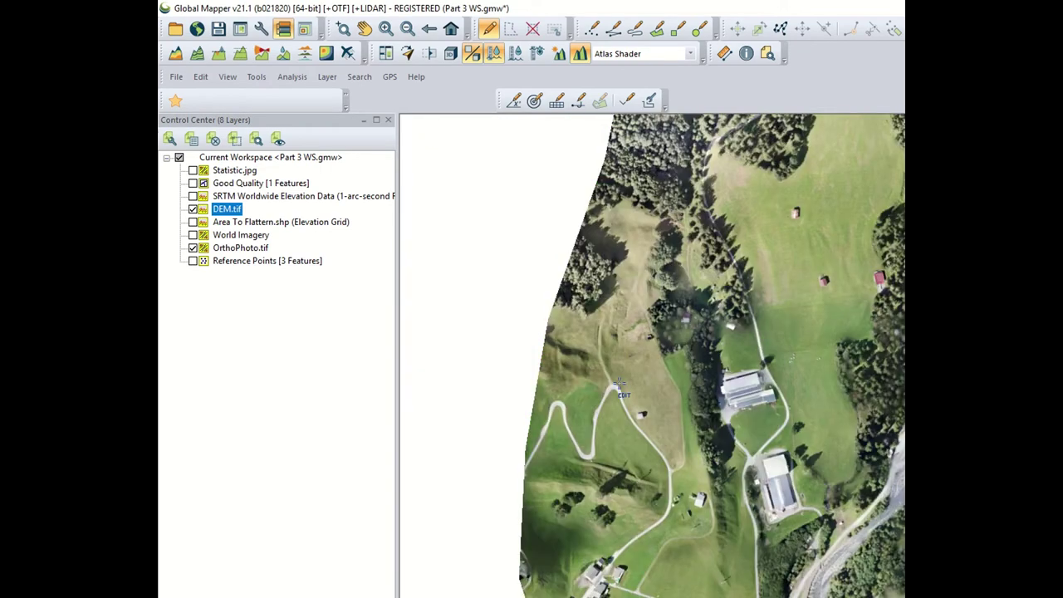
scroll(619, 384, down, 1)
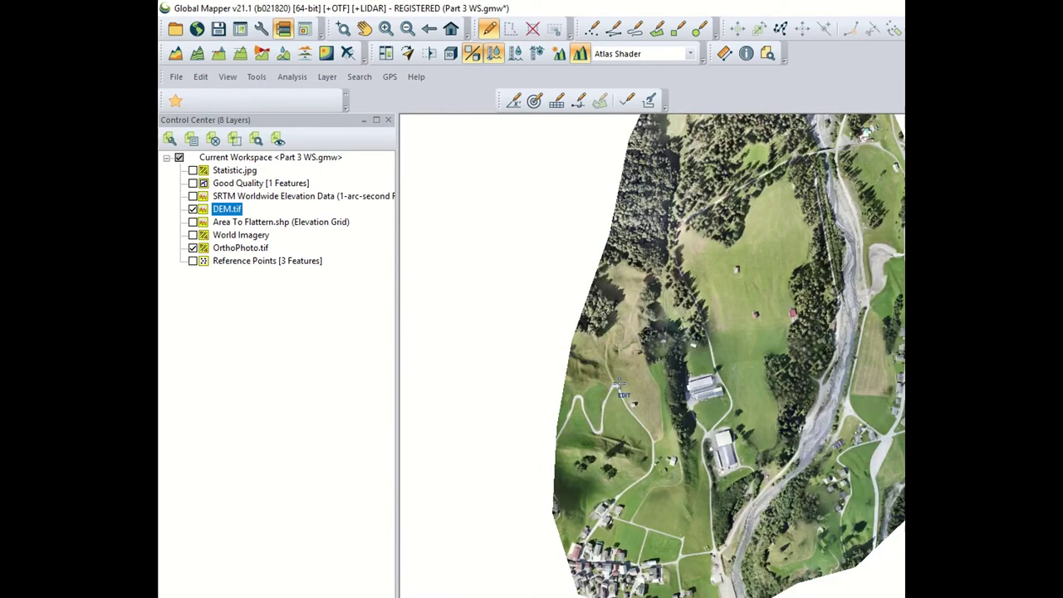
click(193, 196)
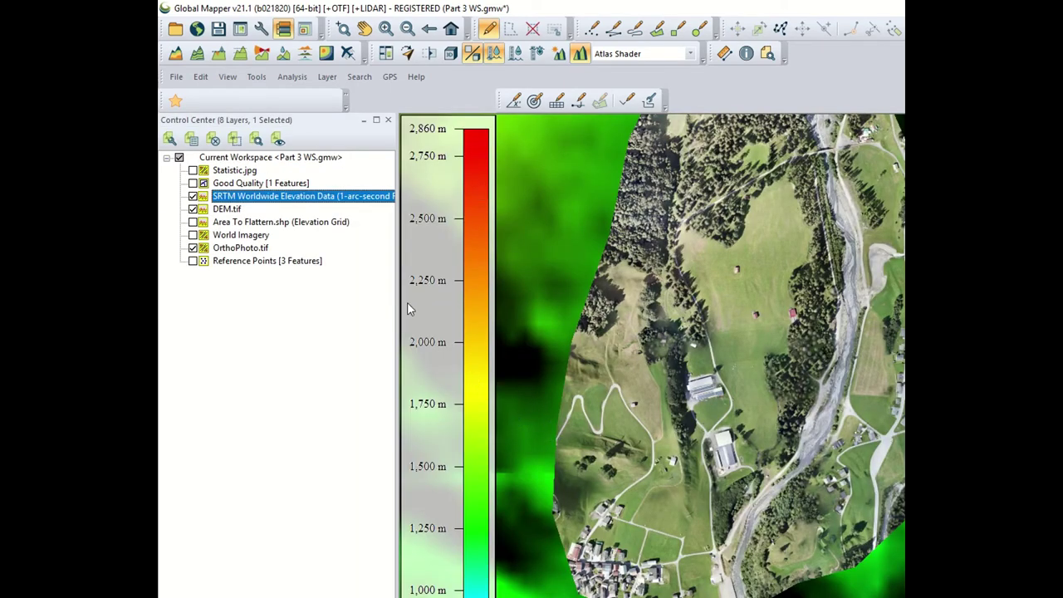
click(193, 236)
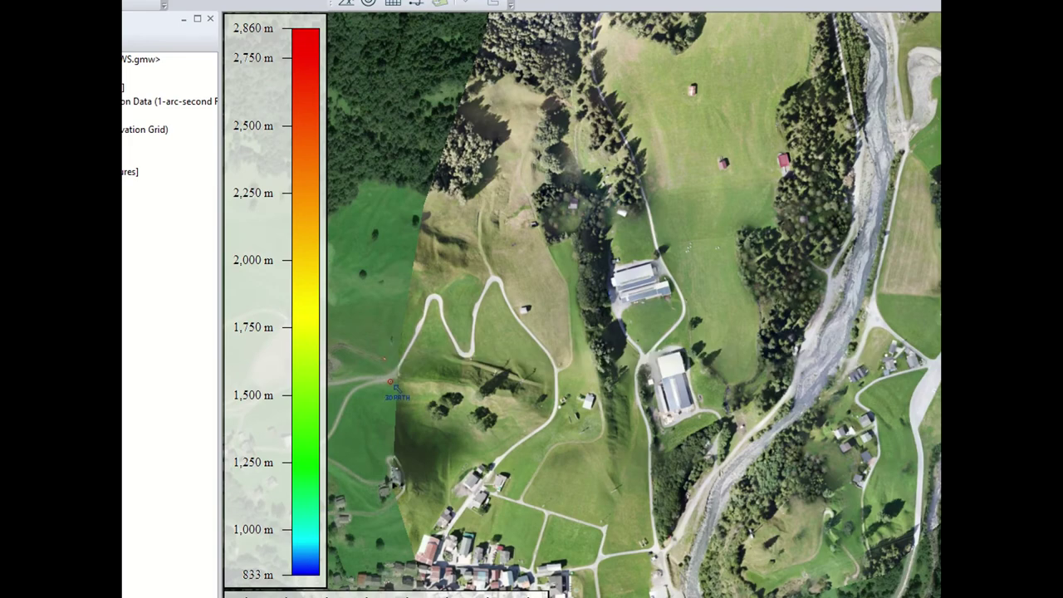
Compare DEM.tif with SRTM along a path profile about 28 m long across the model's western edge at the road.
click(392, 378)
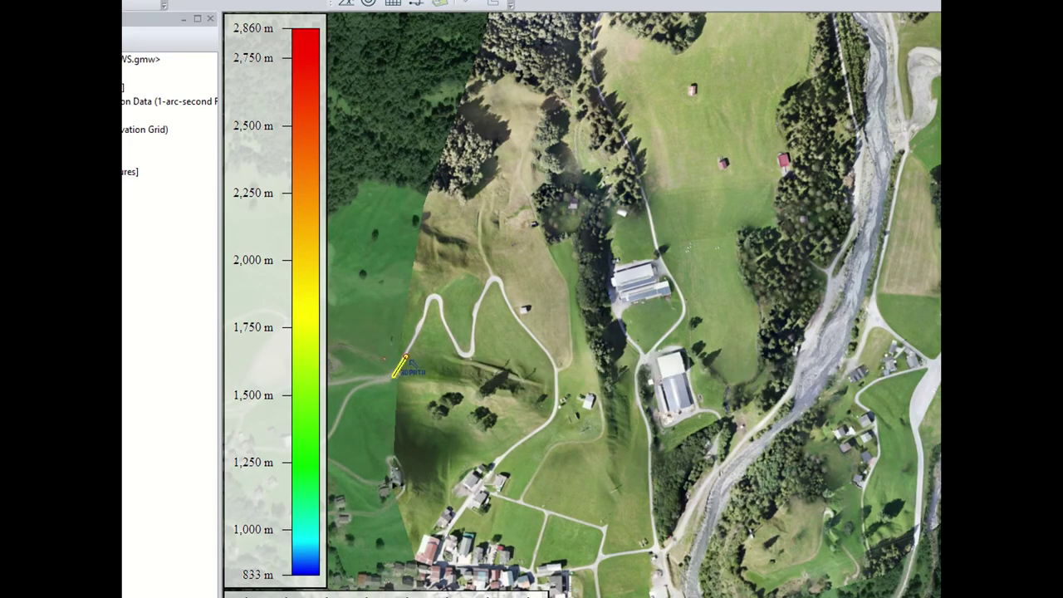
click(405, 357)
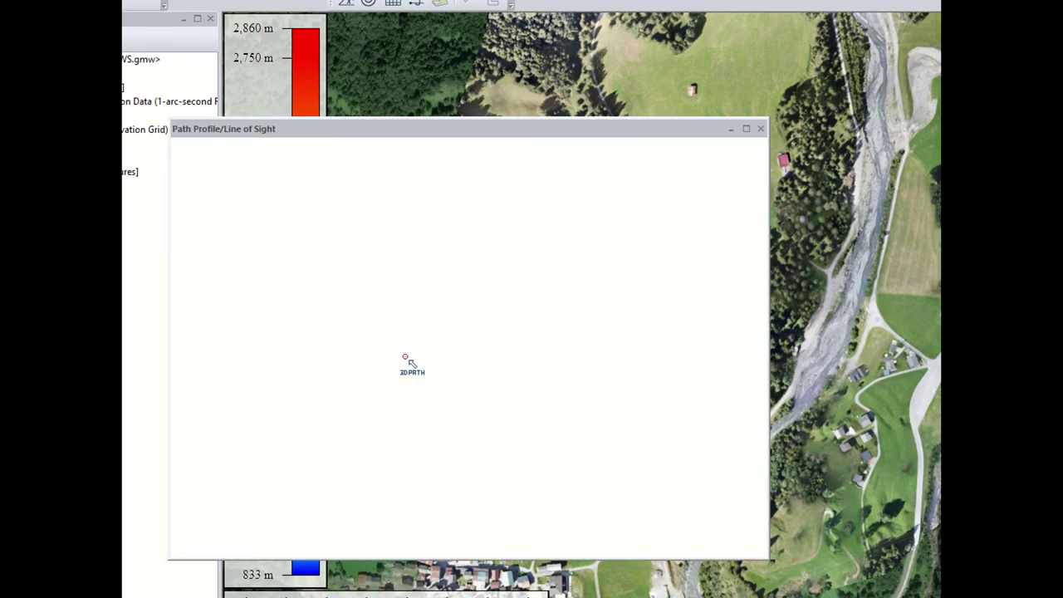
right_click(405, 357)
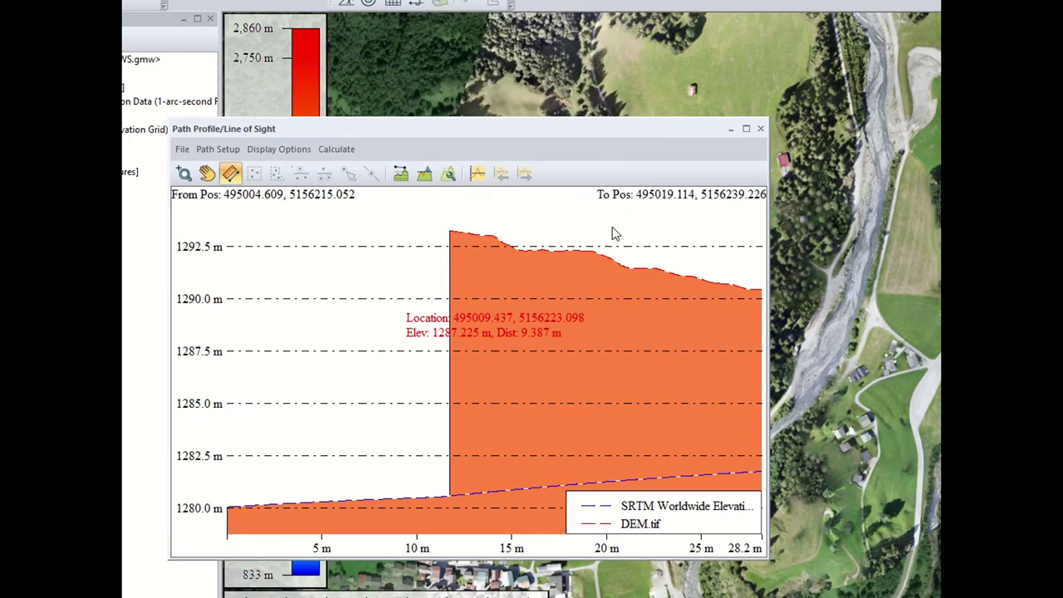
key(Escape)
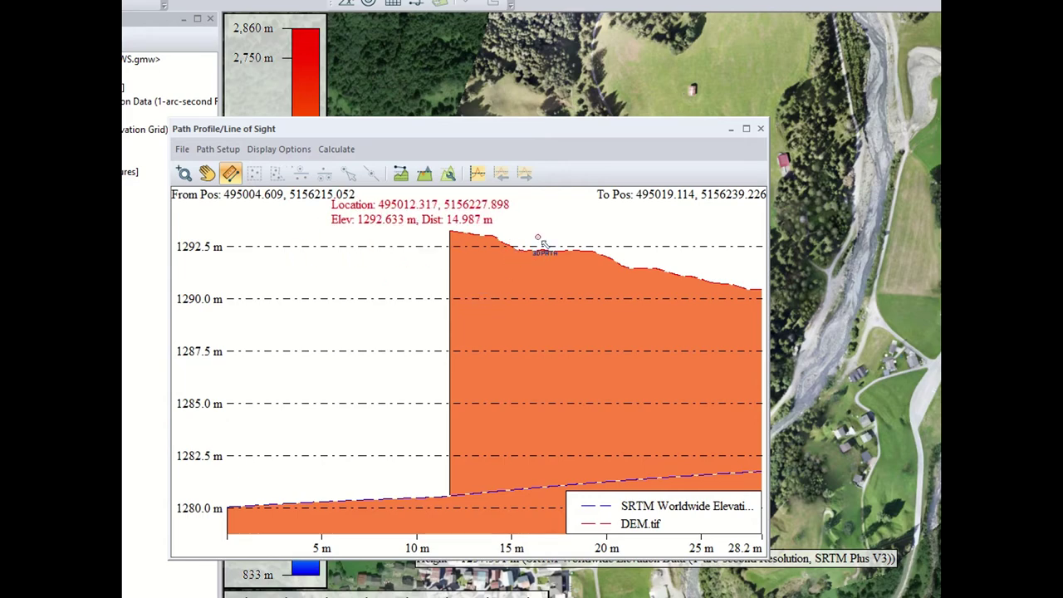
click(761, 130)
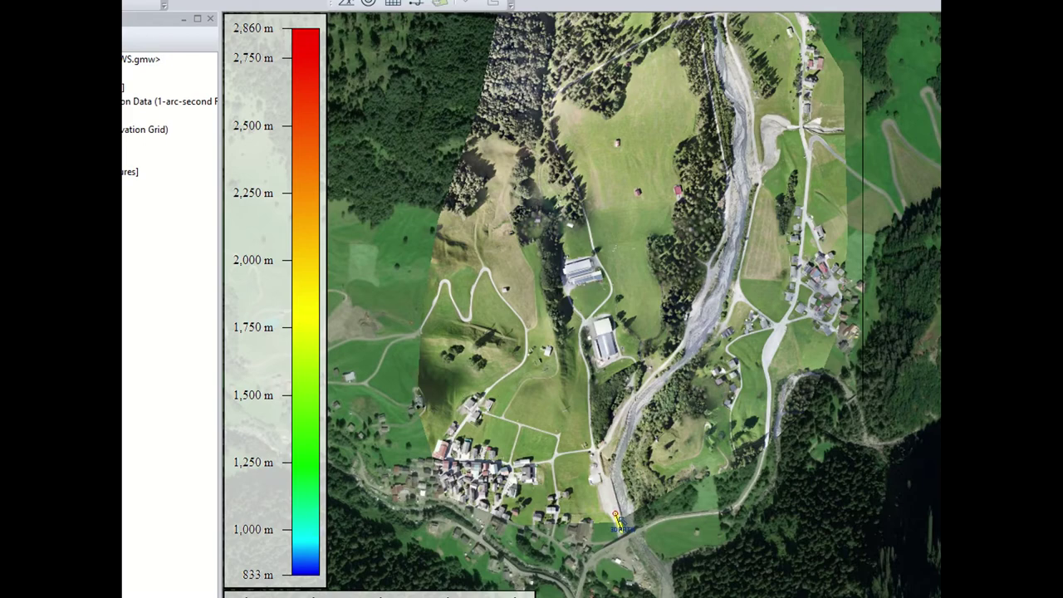
Compare DEM.tif with SRTM on path profiles about 39 m long at the southern riverbed edge and 27 m long at the eastern edge.
mouse_move(615, 513)
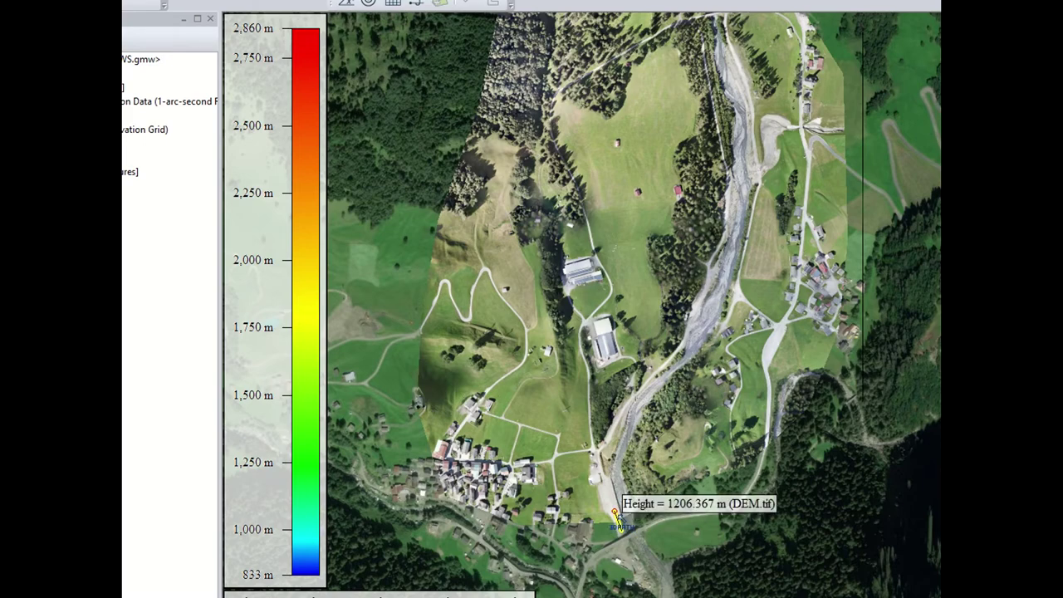
click(615, 513)
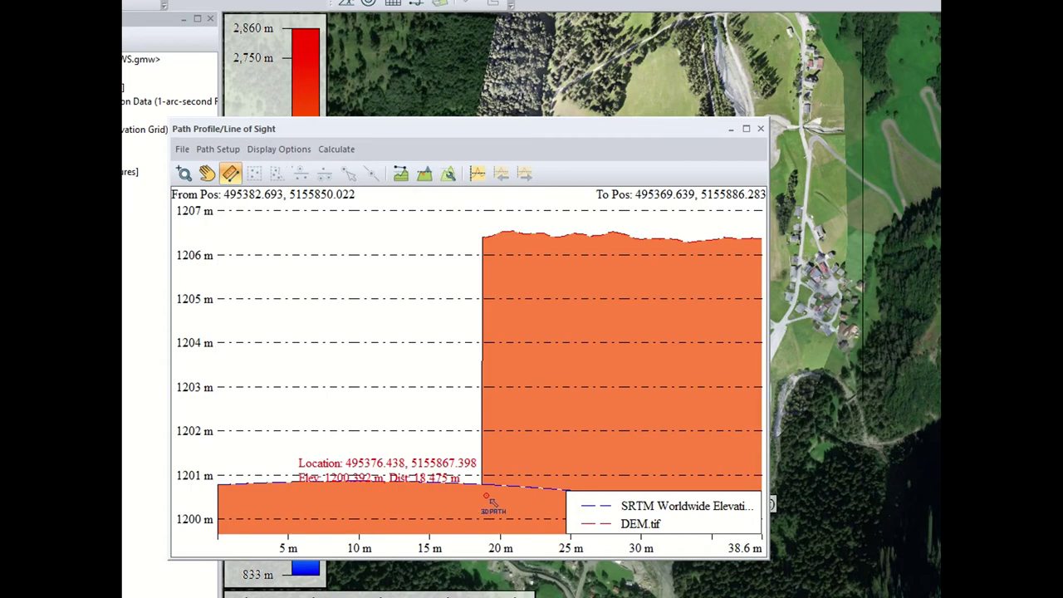
click(760, 131)
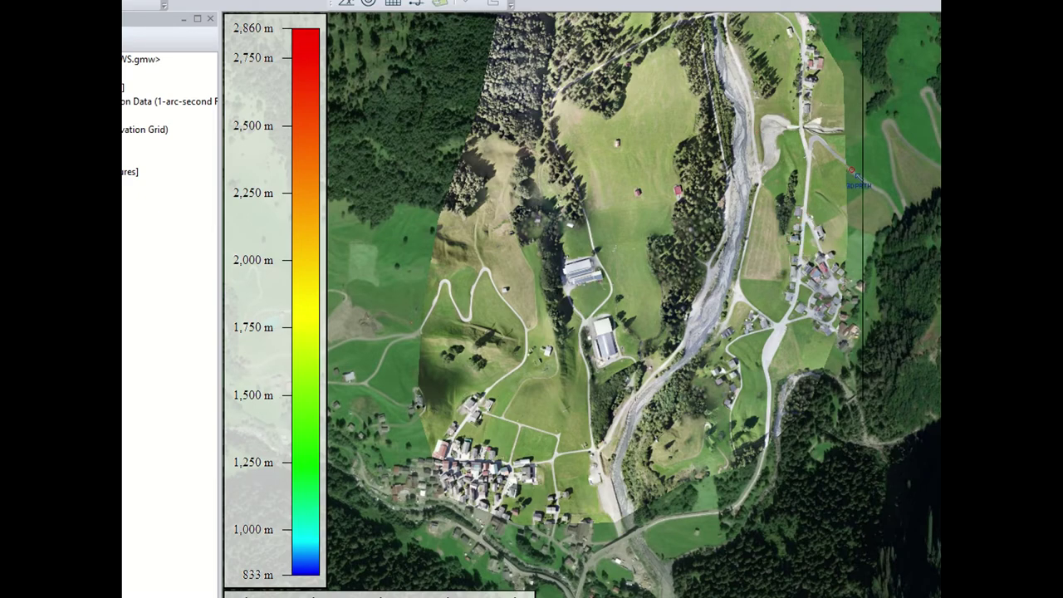
click(852, 171)
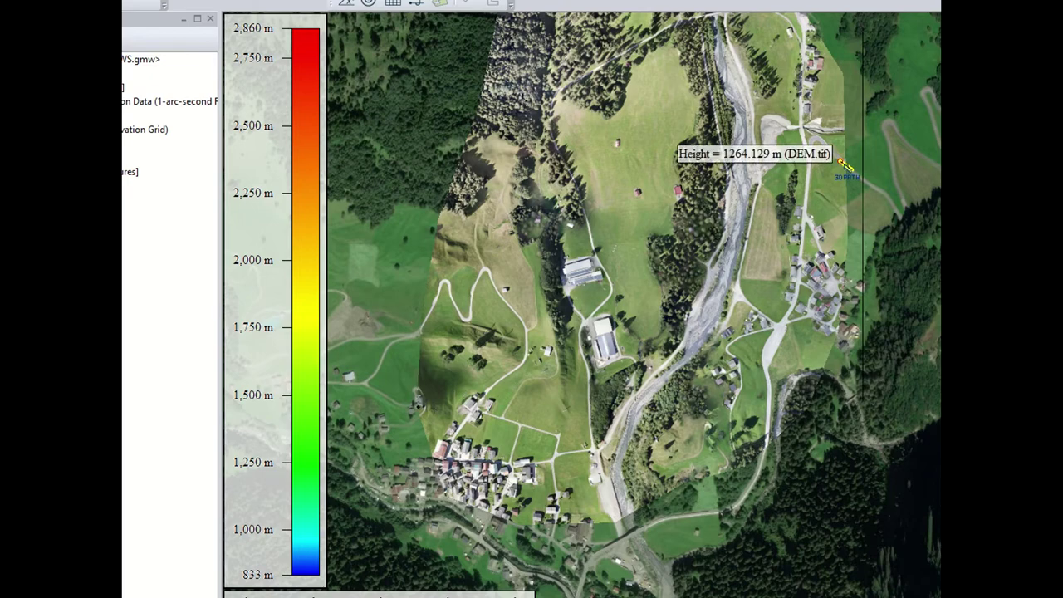
click(840, 161)
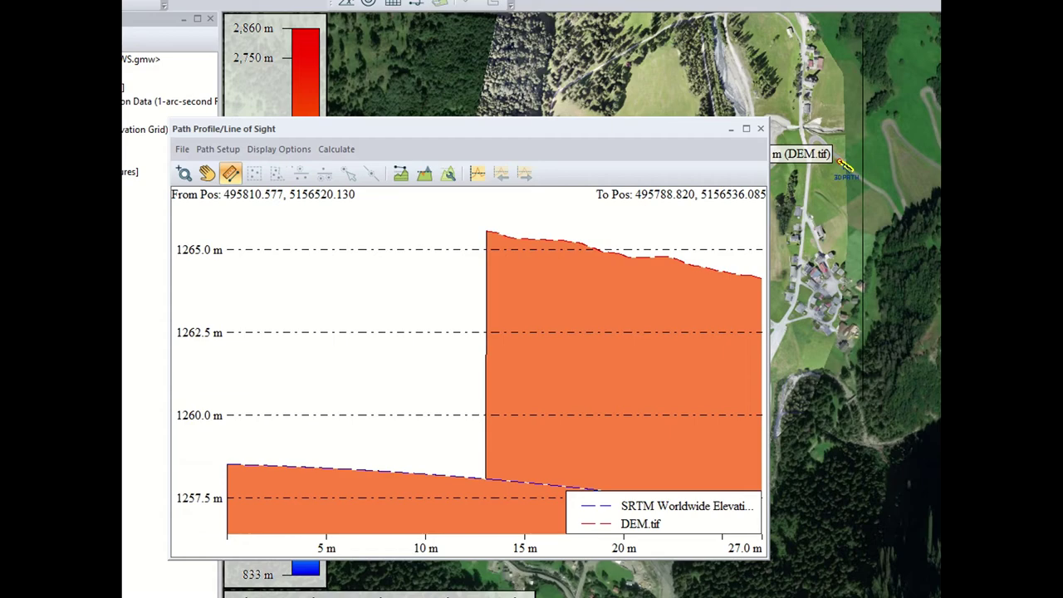
click(762, 130)
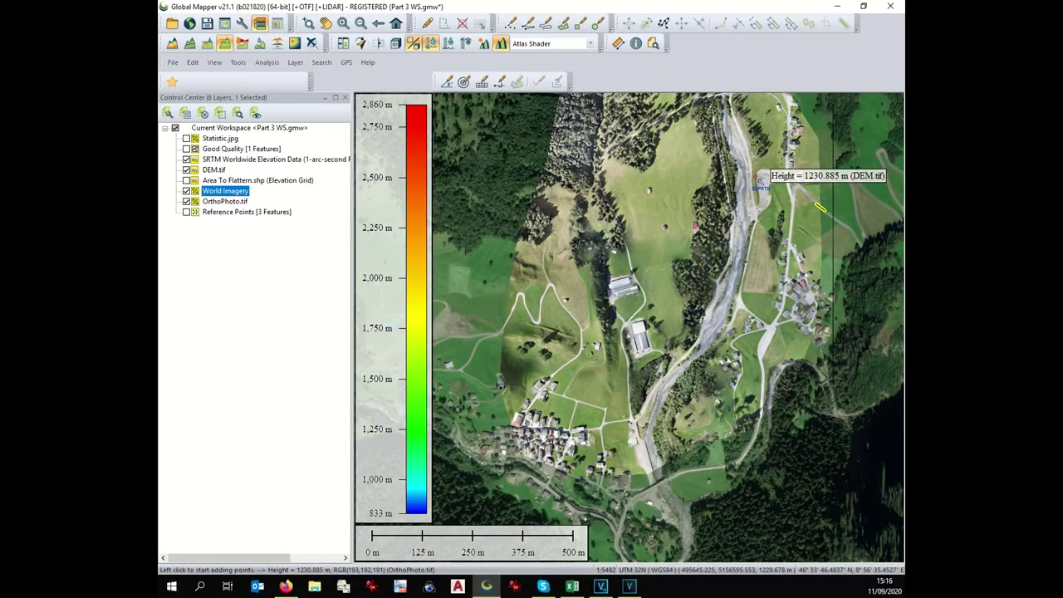
Change the elevation offset of DEM.tif to a larger negative value in meters, lowering the model closer to the SRTM surface.
click(215, 171)
right_click(214, 170)
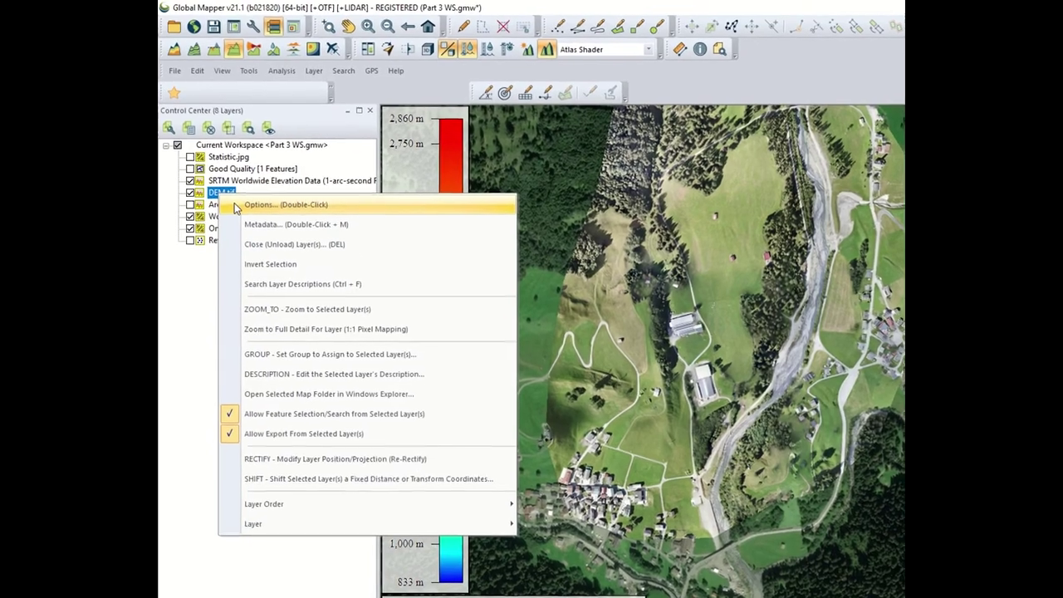
click(250, 192)
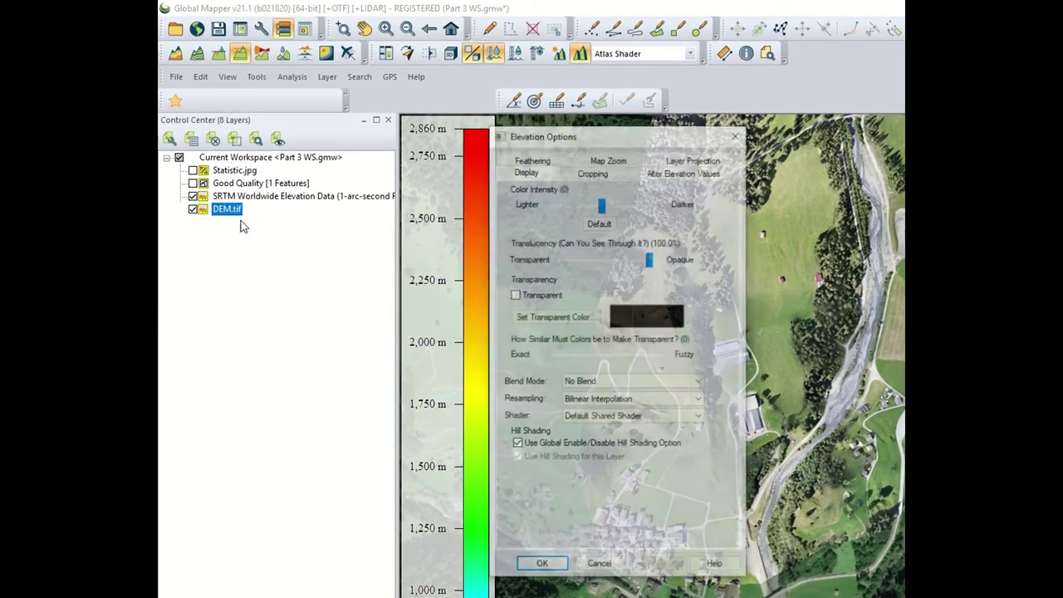
click(683, 171)
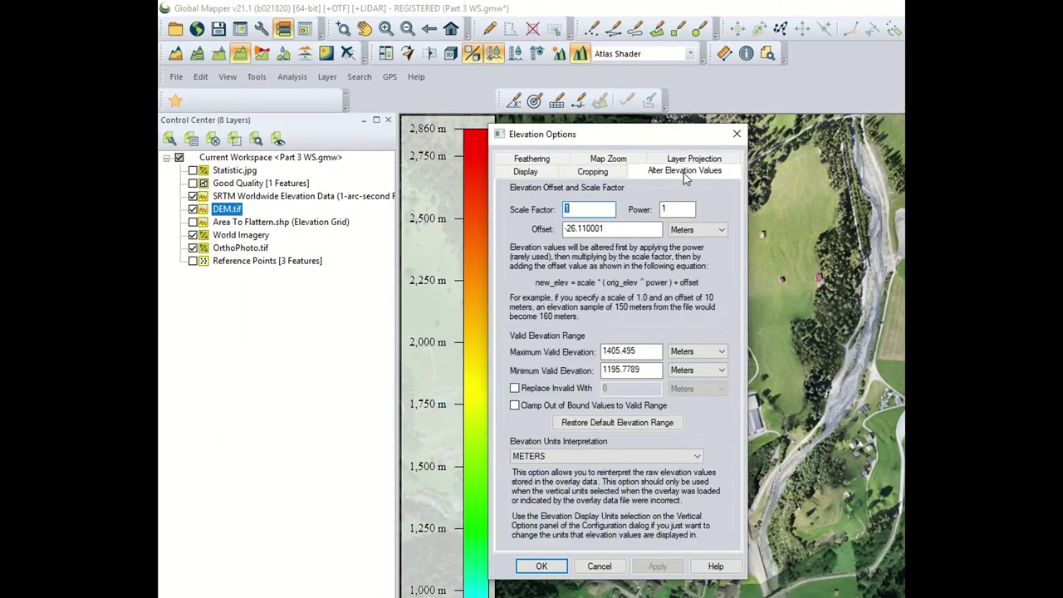
click(572, 229)
drag(579, 229, 571, 231)
text(25)
key(Return)
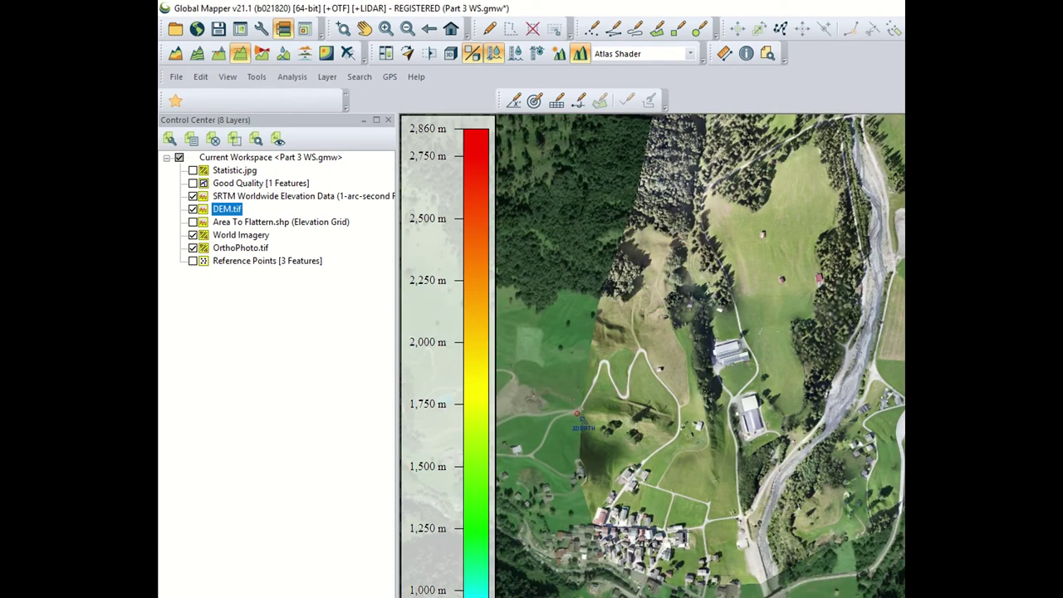
Recheck the height difference between DEM.tif and SRTM with a path profile across the western edge along the road.
click(579, 415)
click(587, 401)
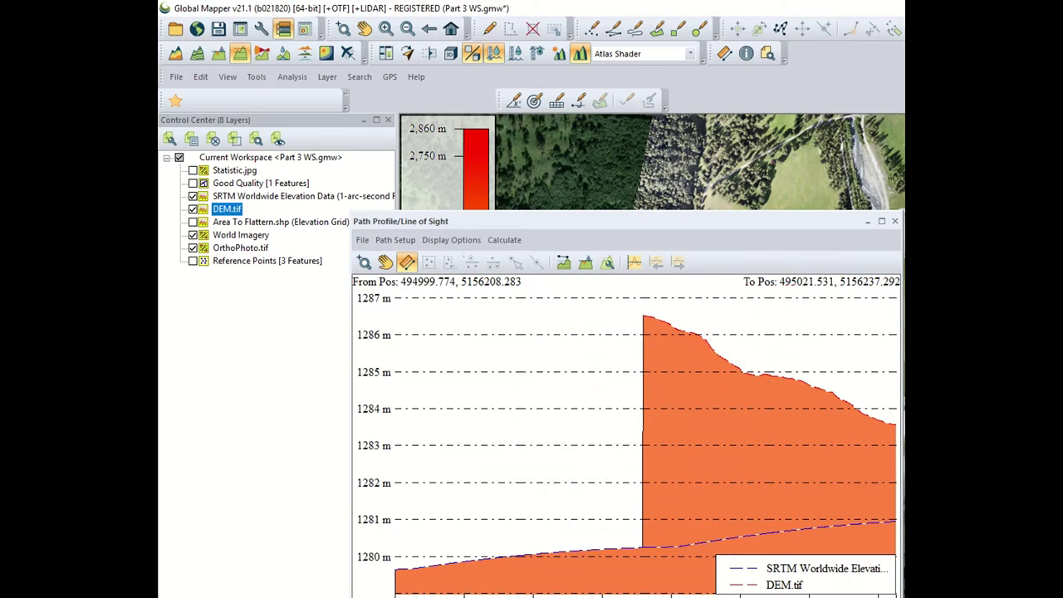
click(895, 221)
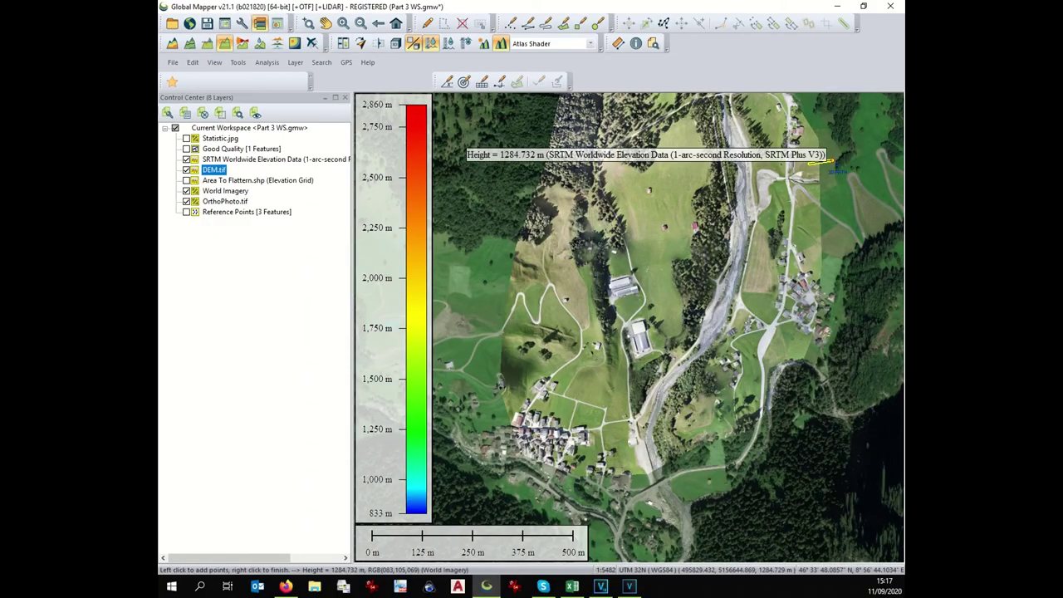
Recheck DEM.tif against SRTM on path profiles about 59 m long at the eastern edge and 41 m long at the southern riverbed edge.
right_click(834, 162)
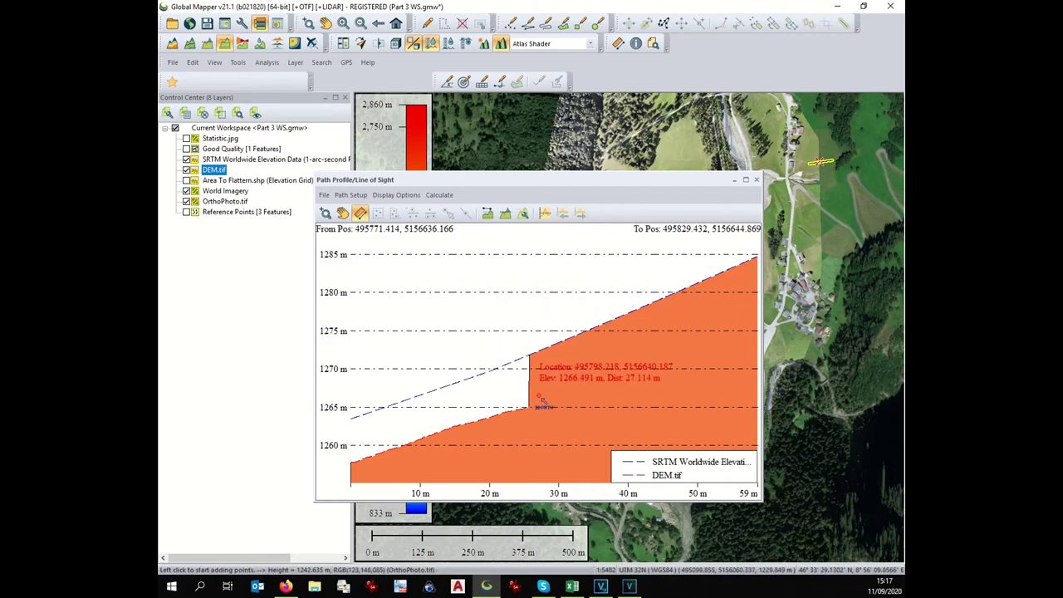
click(757, 180)
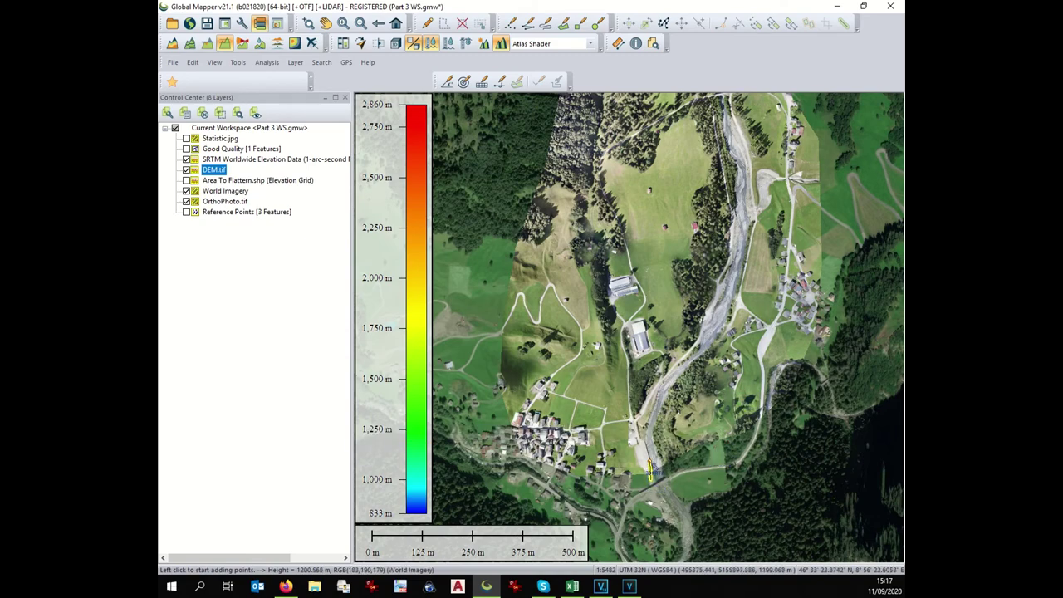
click(644, 469)
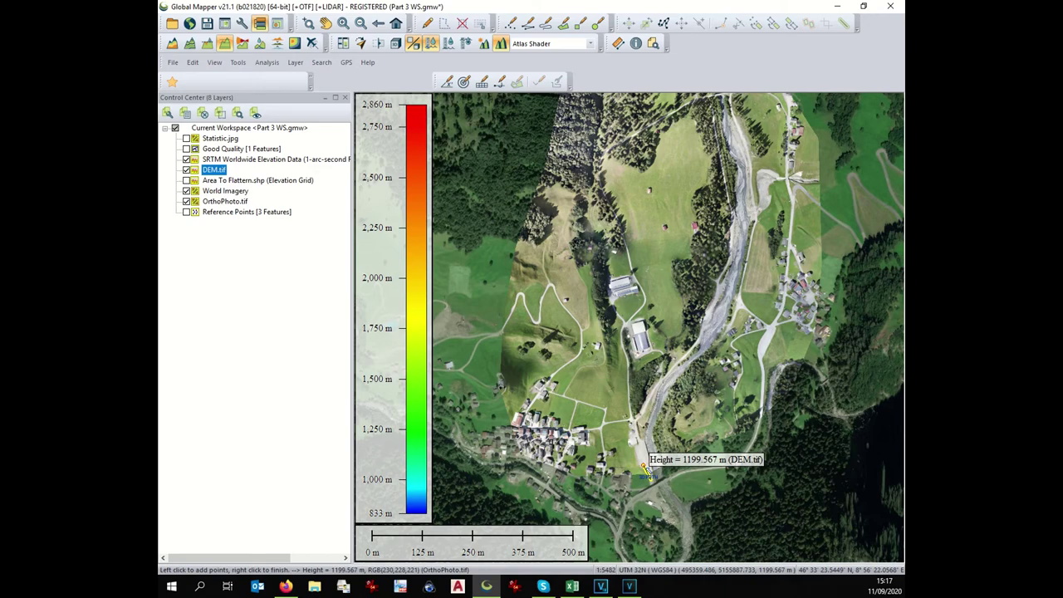
right_click(646, 471)
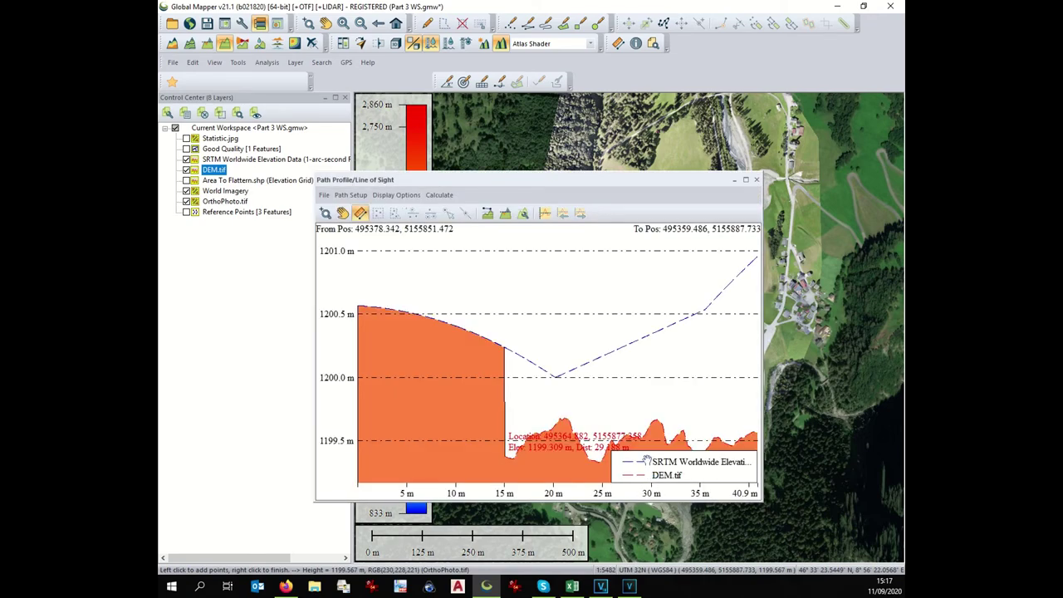
click(758, 180)
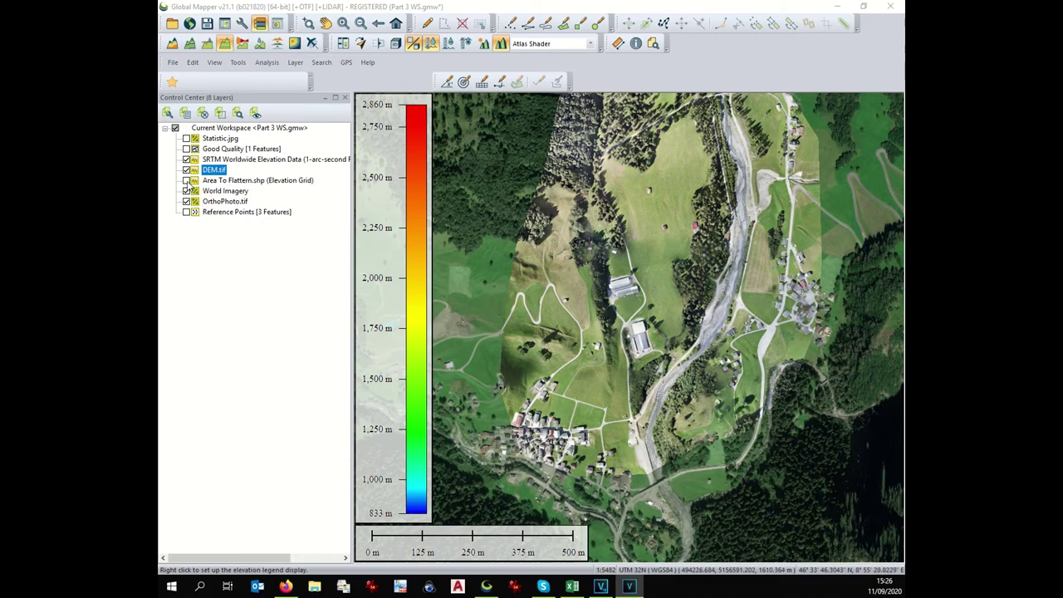
Show the Good Quality layer, hide the SRTM elevation layer, and select the Good Quality area feature for editing.
click(186, 148)
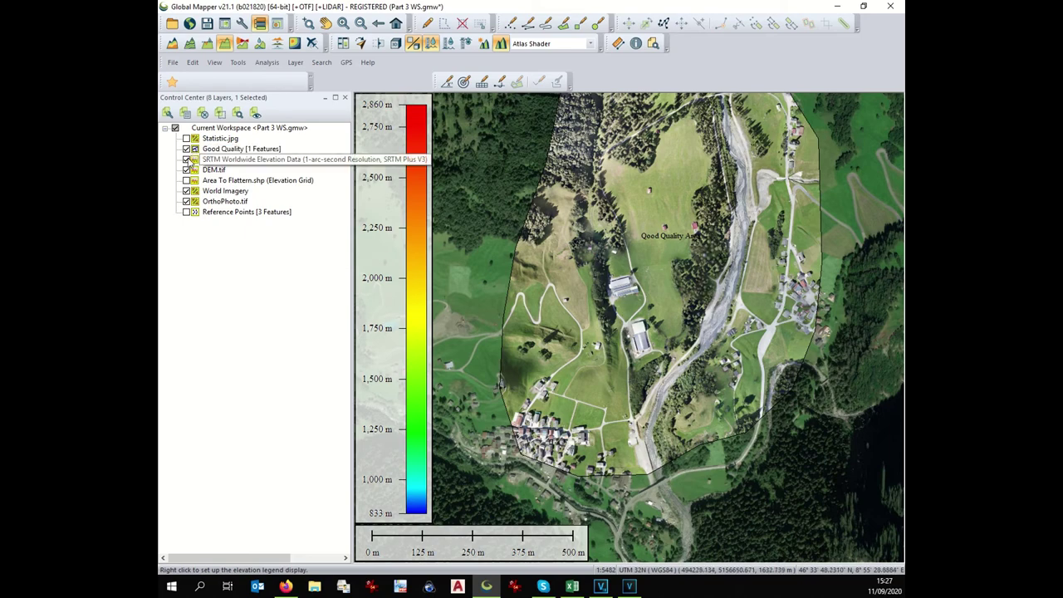
click(187, 159)
click(208, 170)
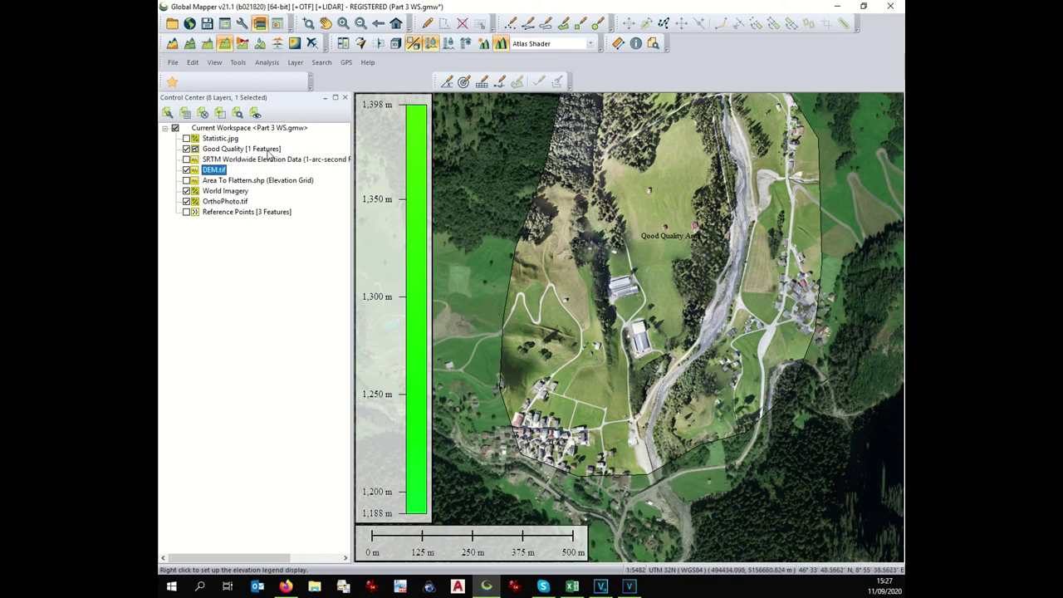
right_click(266, 150)
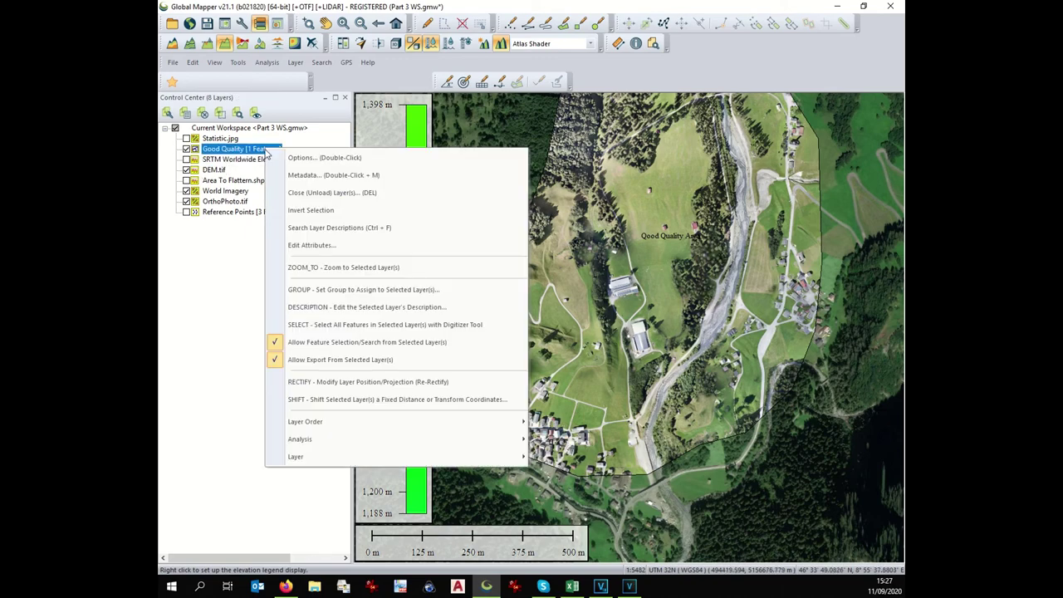
click(319, 325)
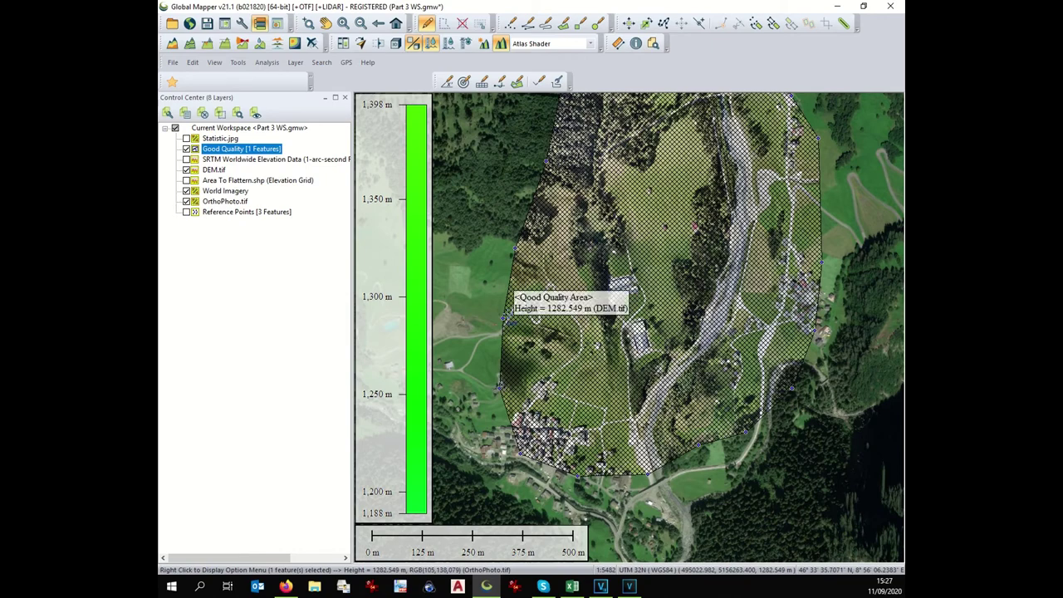
Apply elevations from the visible DEM.tif terrain layer to the selected Good Quality area polygon.
right_click(508, 316)
mouse_move(517, 289)
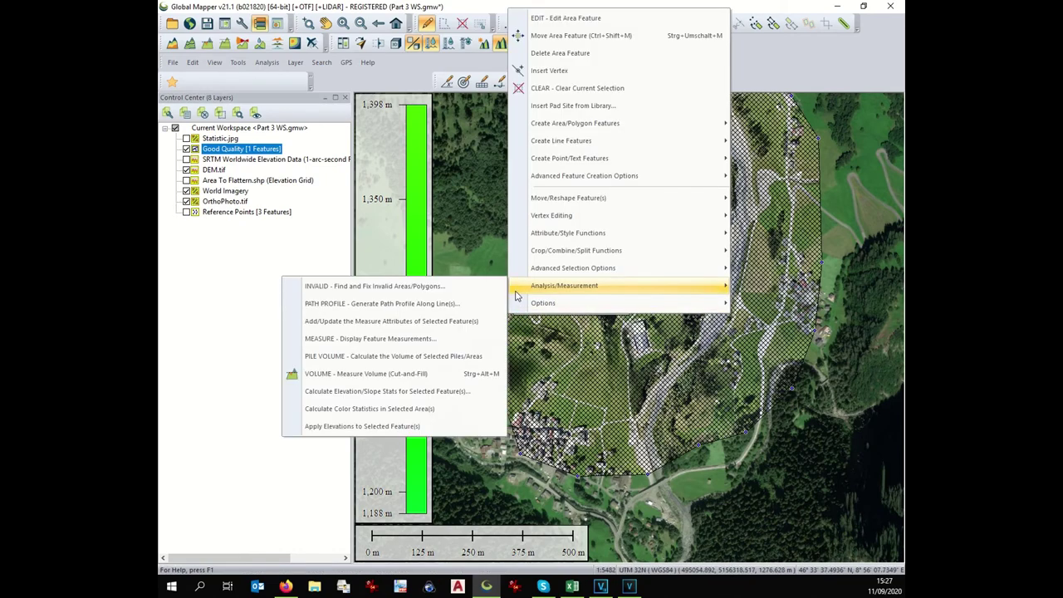
click(442, 425)
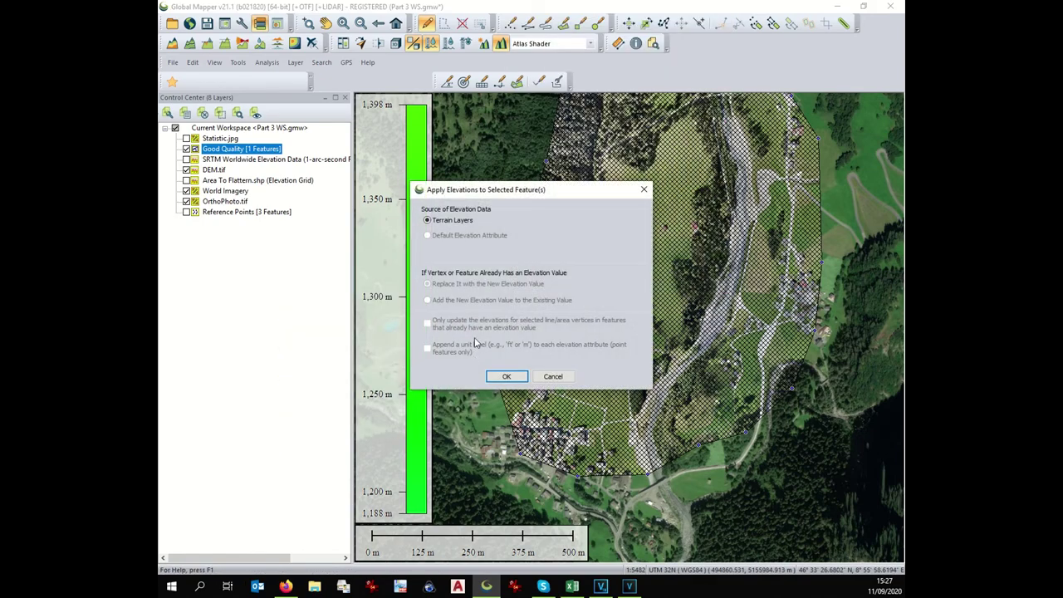
click(515, 377)
click(623, 319)
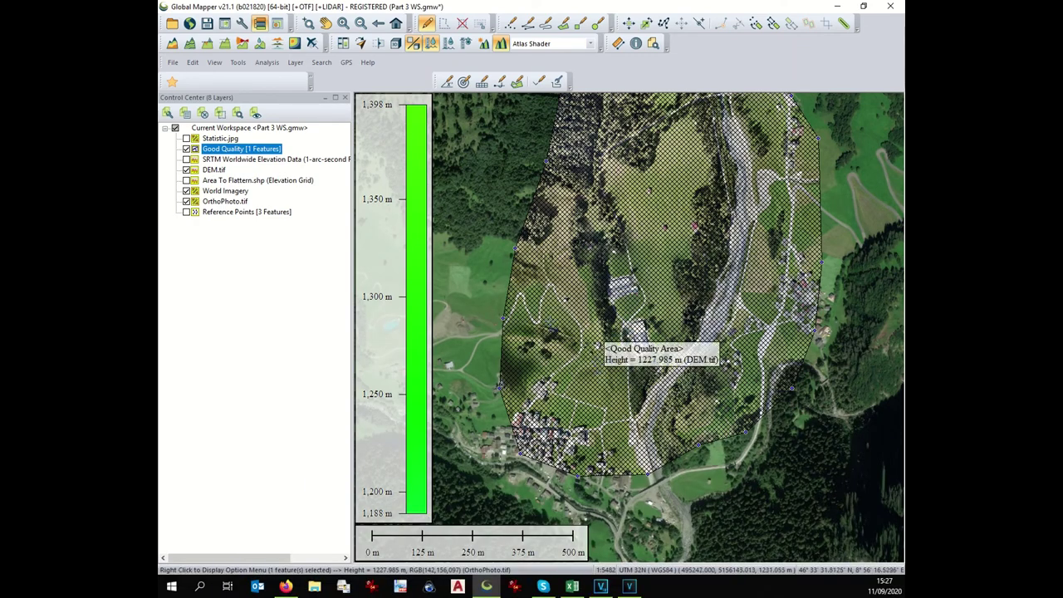
Hide DEM.tif and show the SRTM Worldwide Elevation Data layer, keeping the Good Quality polygon selected.
click(188, 171)
click(187, 170)
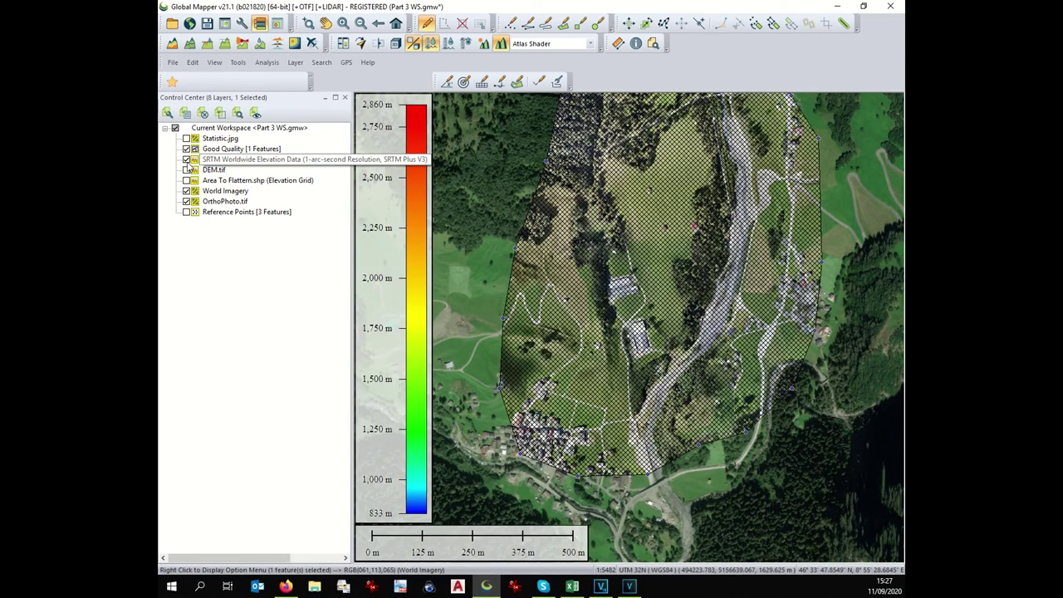
click(218, 158)
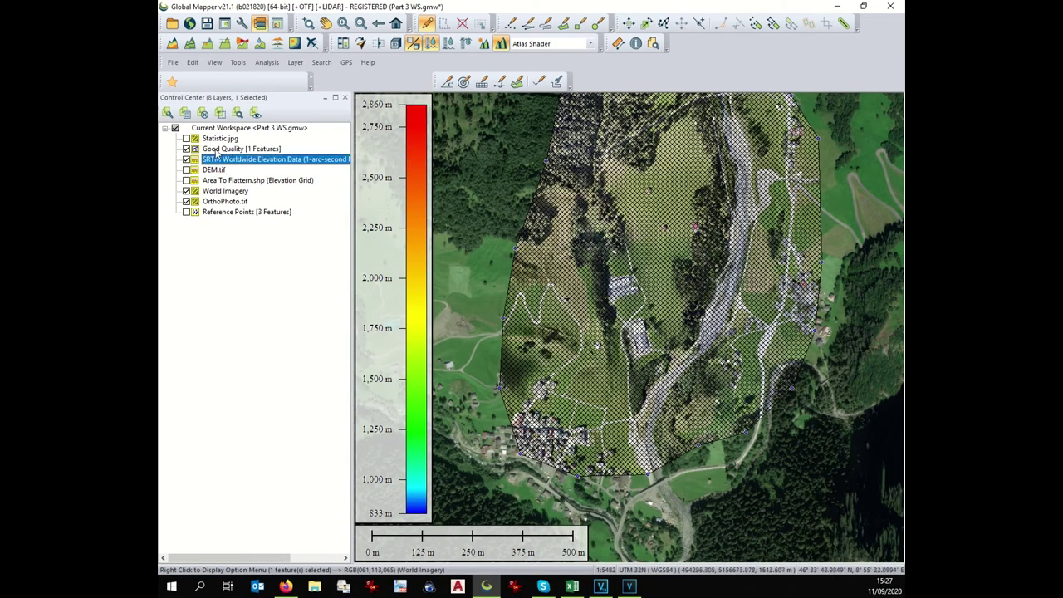
key(space)
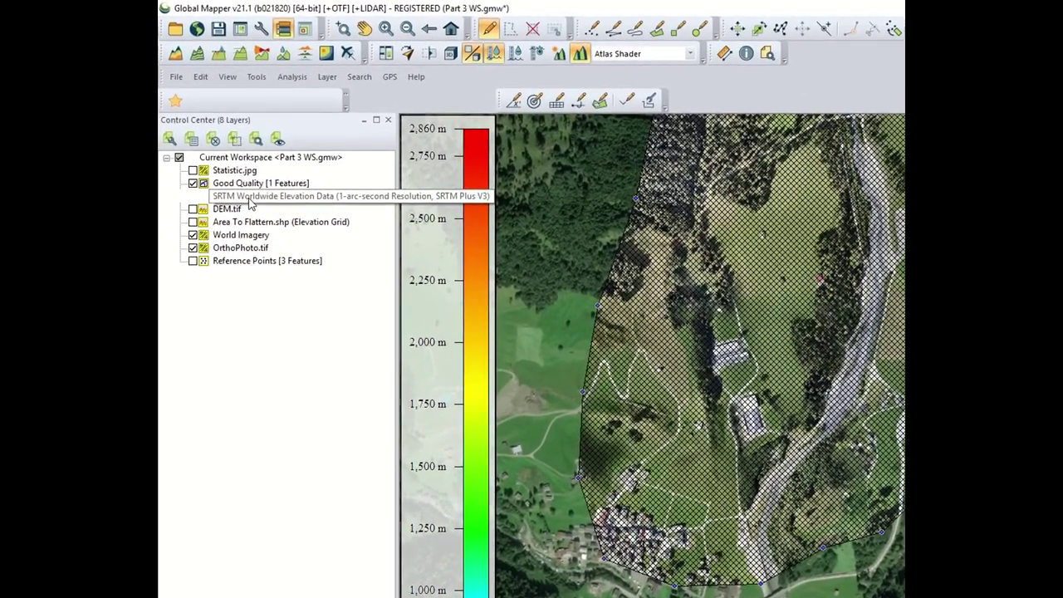
Feather the SRTM layer within the currently selected polygon, using a 100-pixel border and feathering outside the polygon rather than inside.
right_click(242, 183)
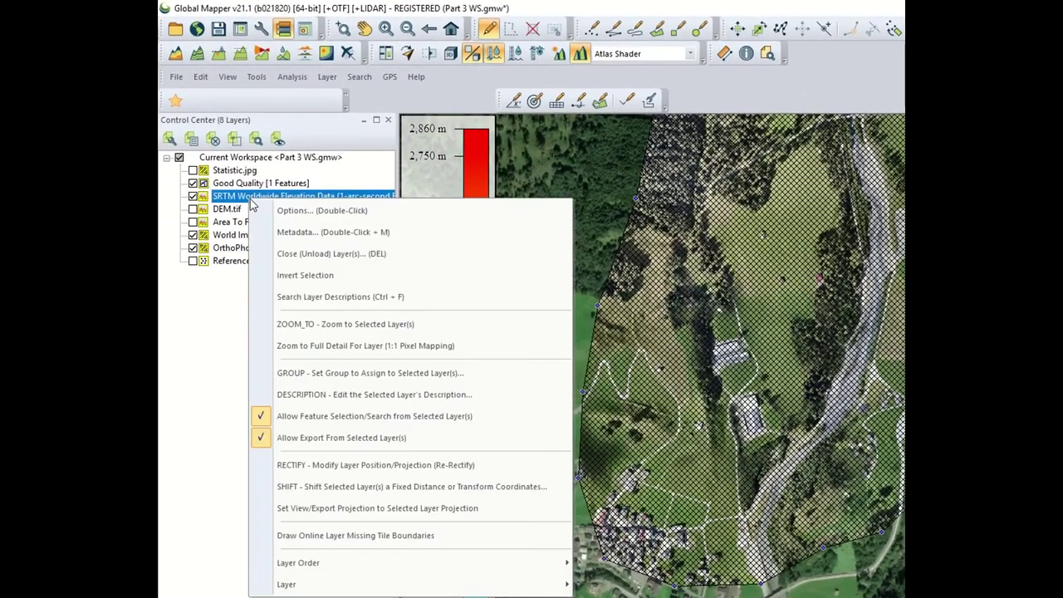
click(285, 214)
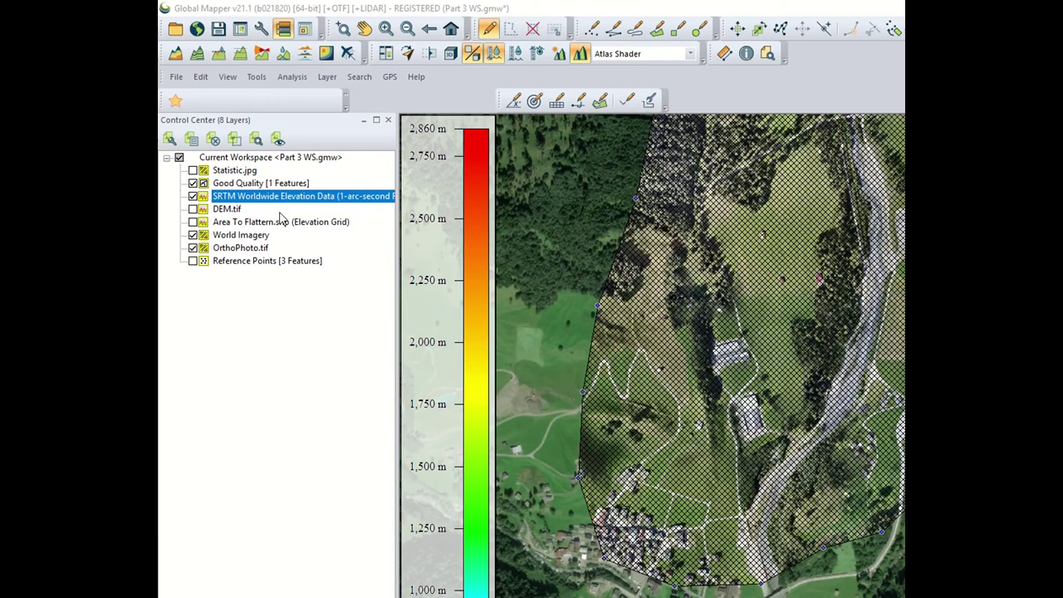
click(671, 165)
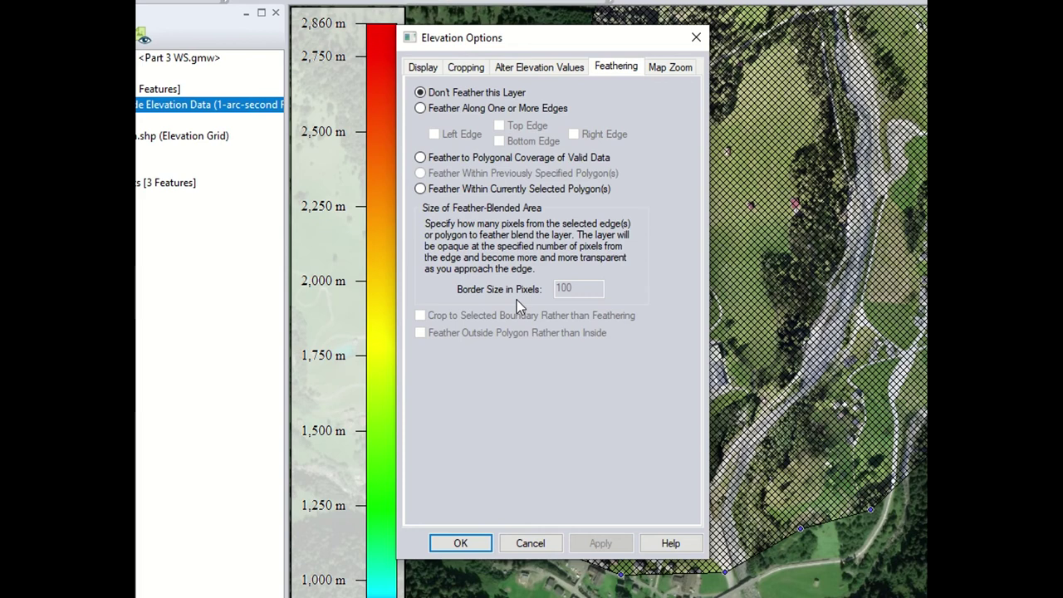
click(423, 190)
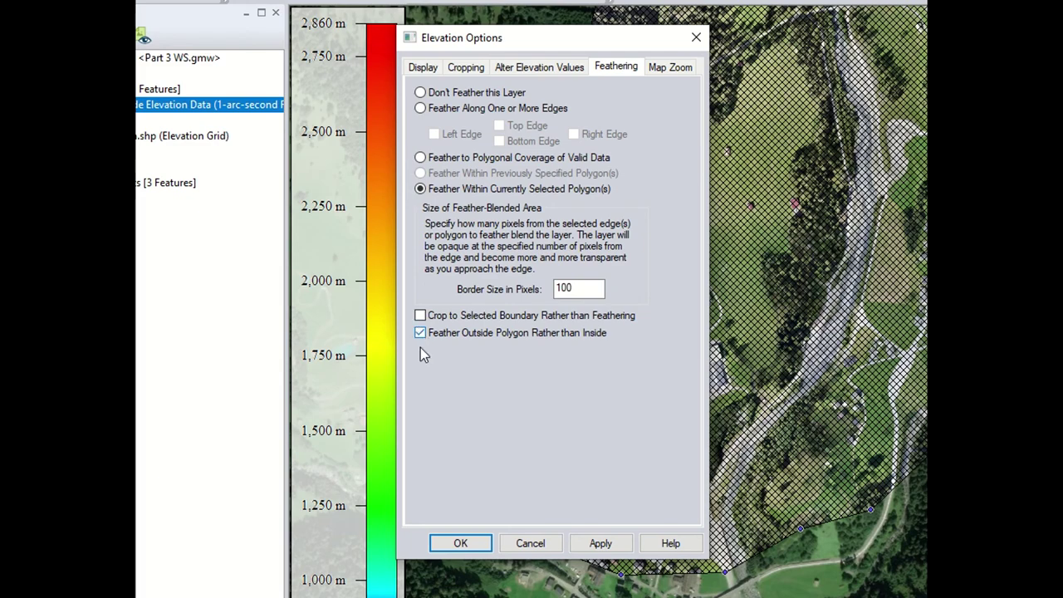
click(460, 542)
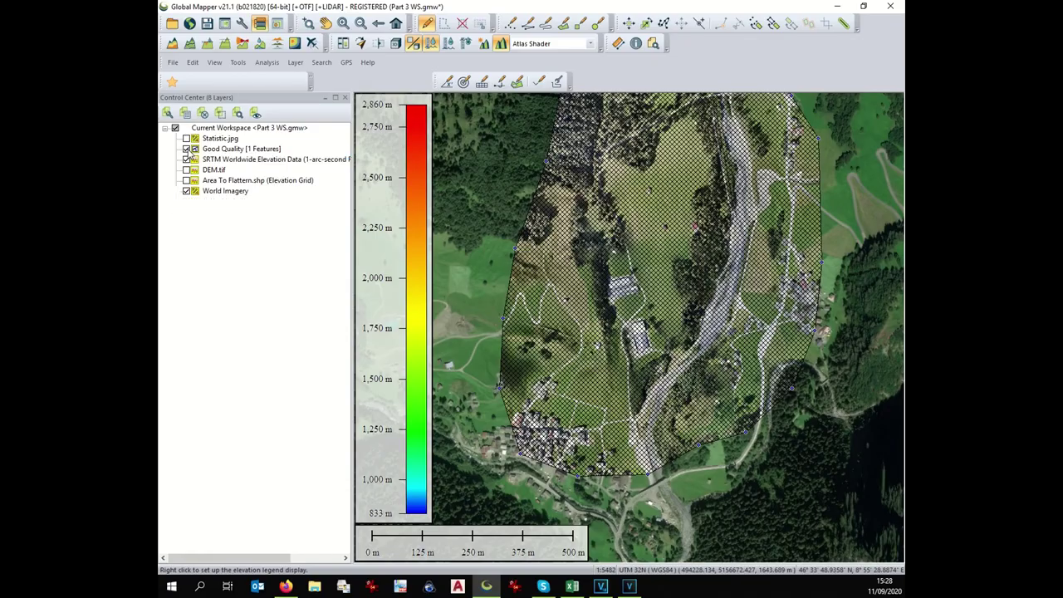
With Good Quality hidden and DEM.tif shown, compare both surfaces on path profiles about 123 m long at the western edge and 49 m at the eastern edge.
click(40, 90)
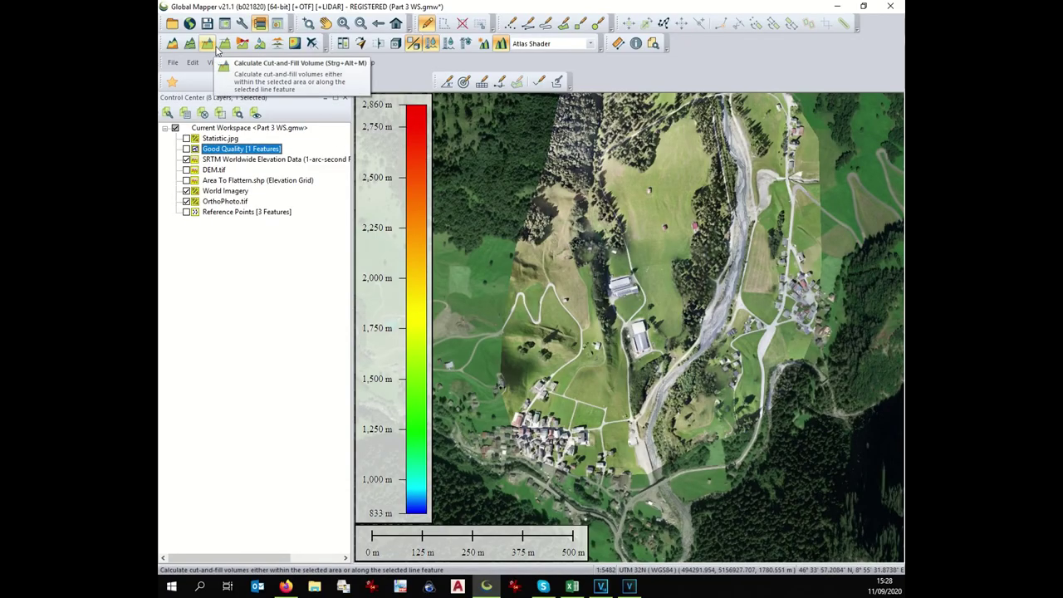
click(224, 43)
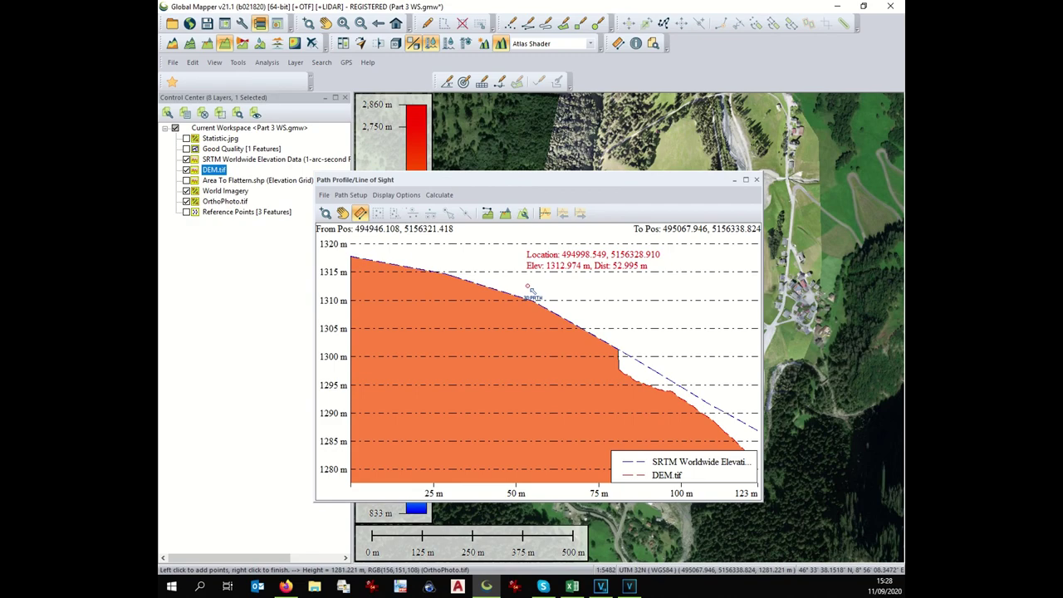
click(825, 193)
click(827, 191)
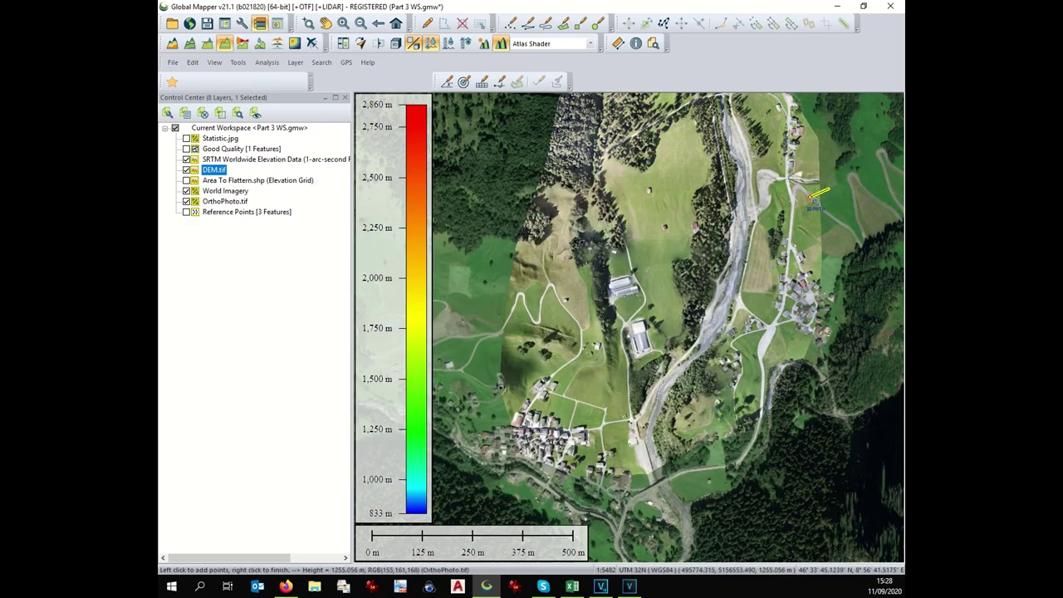
right_click(812, 200)
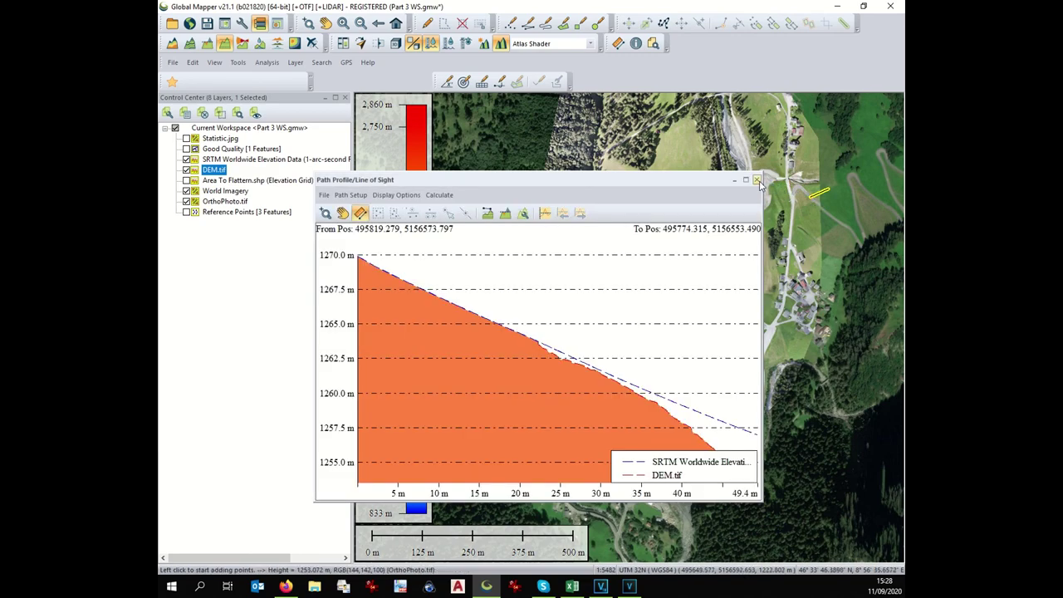
key(Escape)
Compare DEM.tif with feathered SRTM on path profiles about 103 m long at the southern riverbed edge and 75 m long at the southwestern village edge.
click(656, 498)
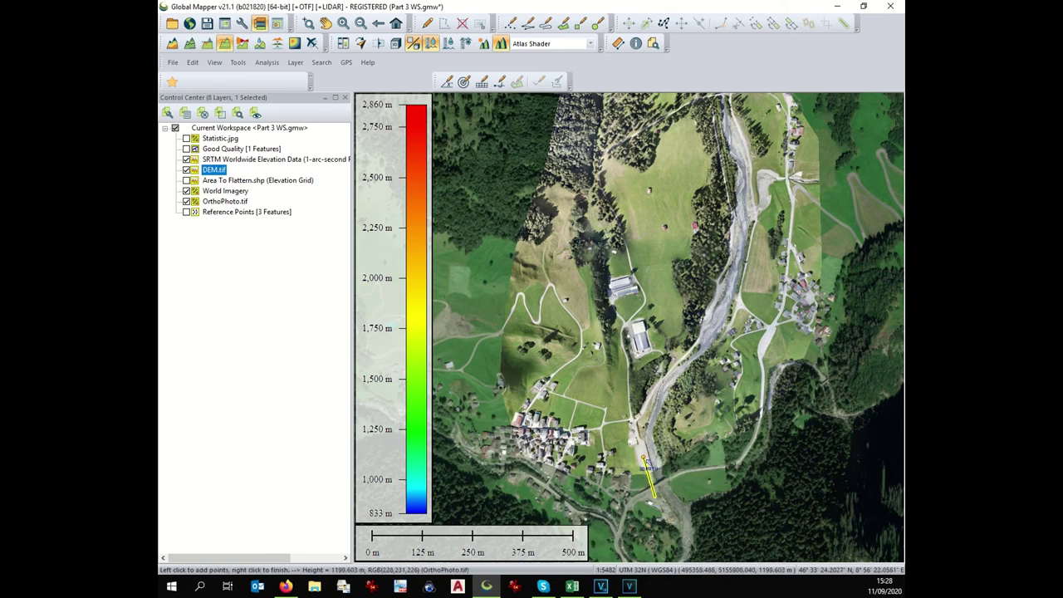
right_click(643, 458)
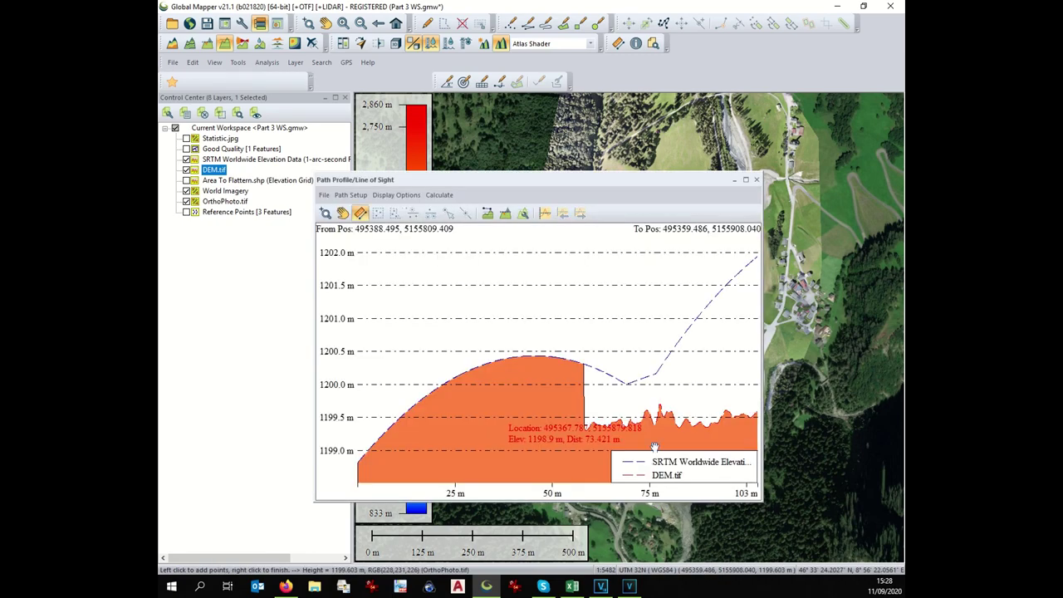
click(757, 180)
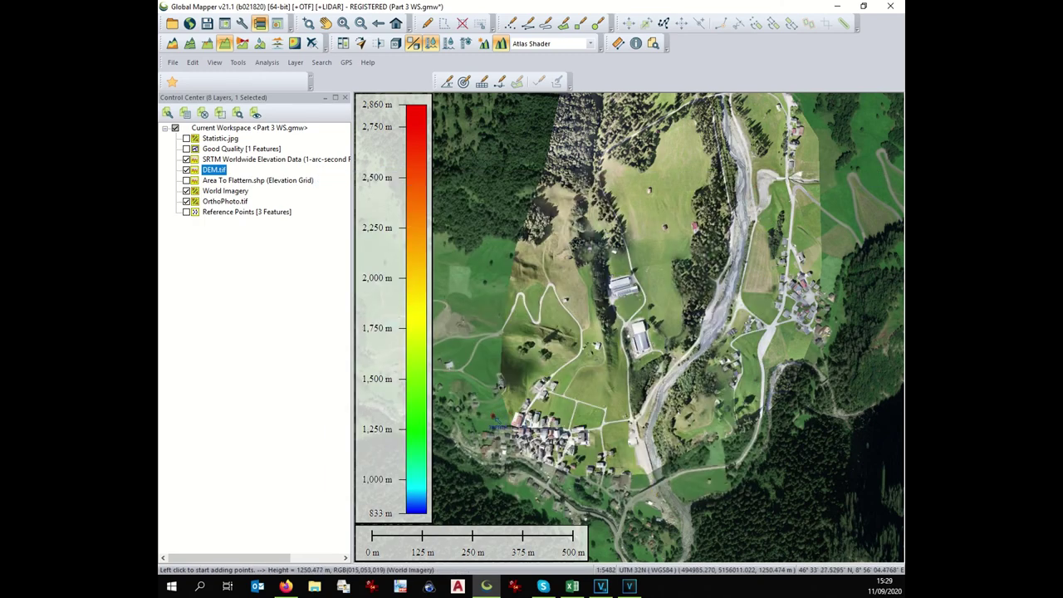
click(492, 416)
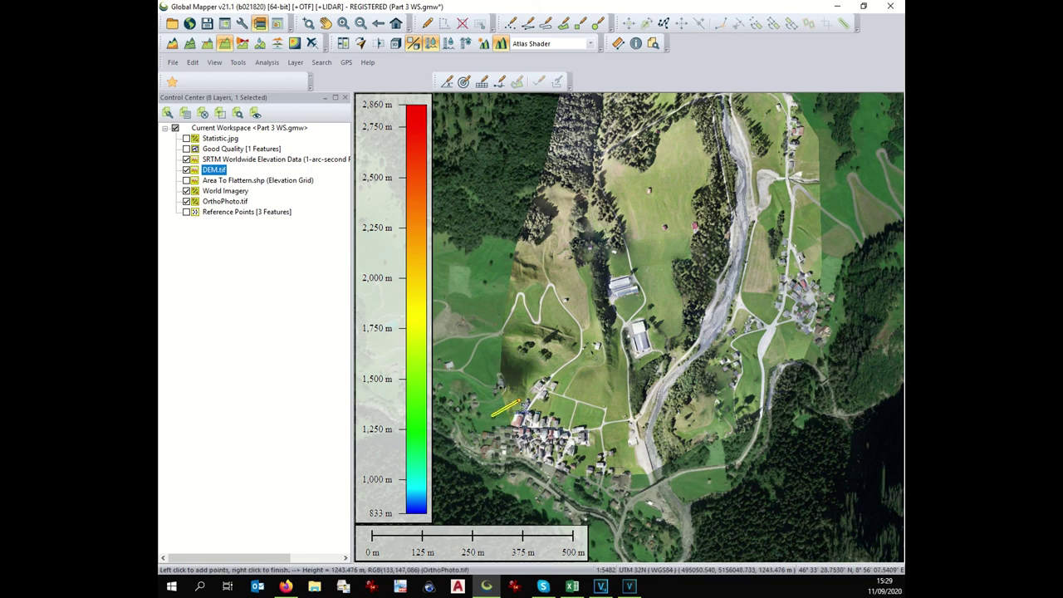
right_click(519, 402)
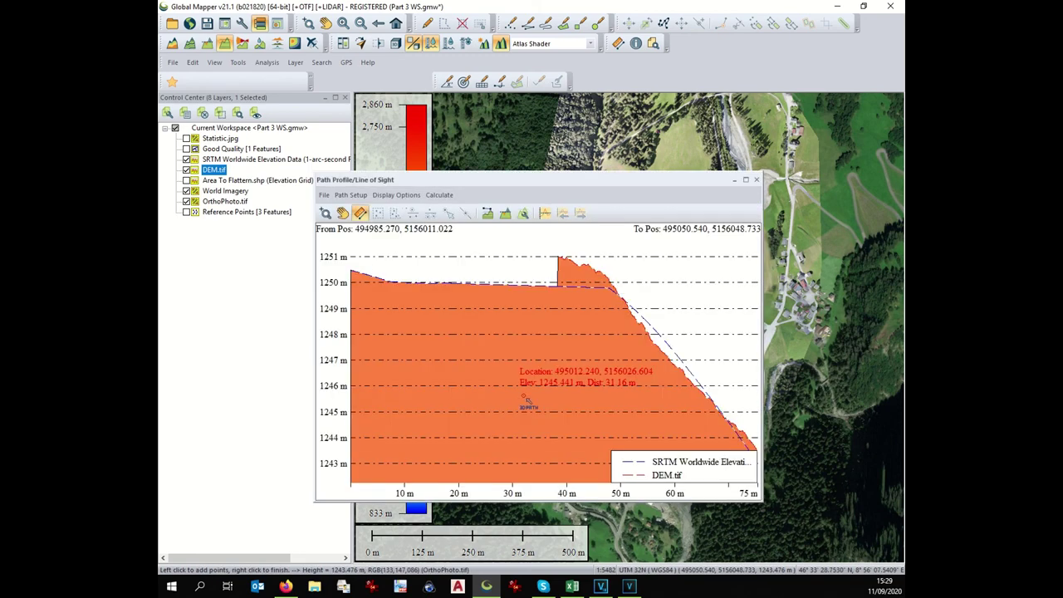